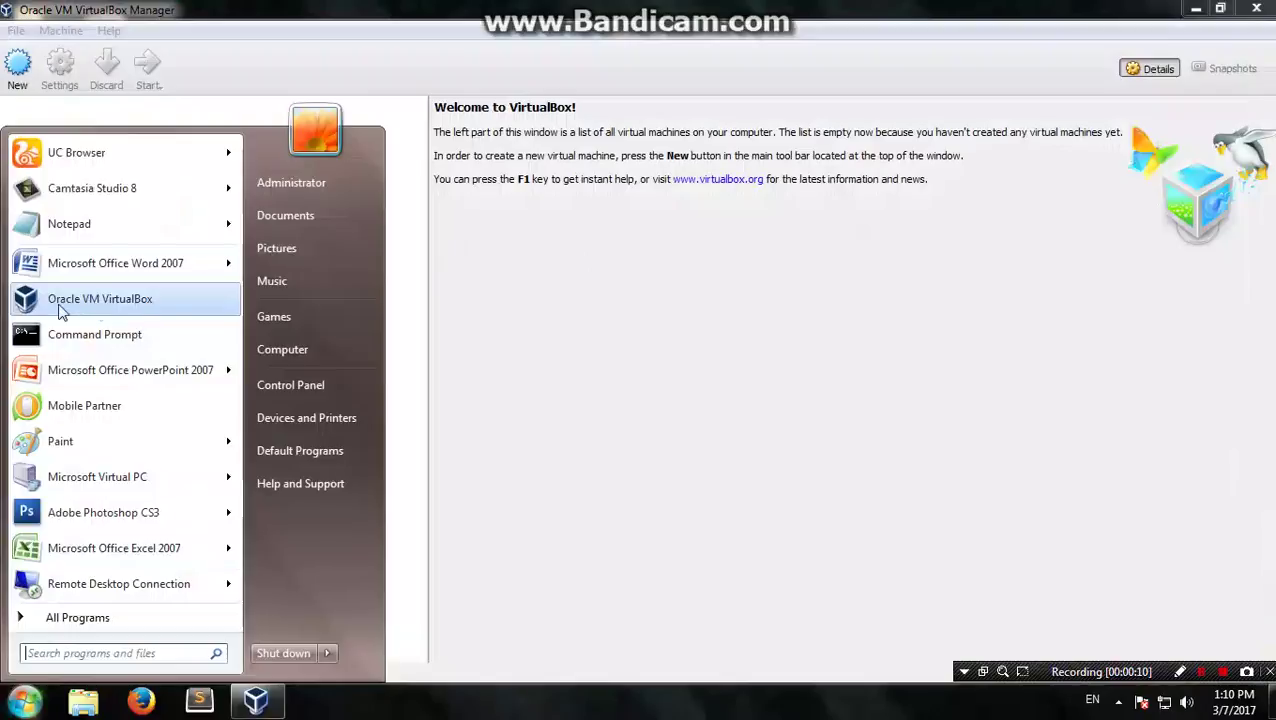
Step: Create a new machine named 'parrot os', type Other/Unknown (64-bit), with 1024 MB memory
left_click(20, 67)
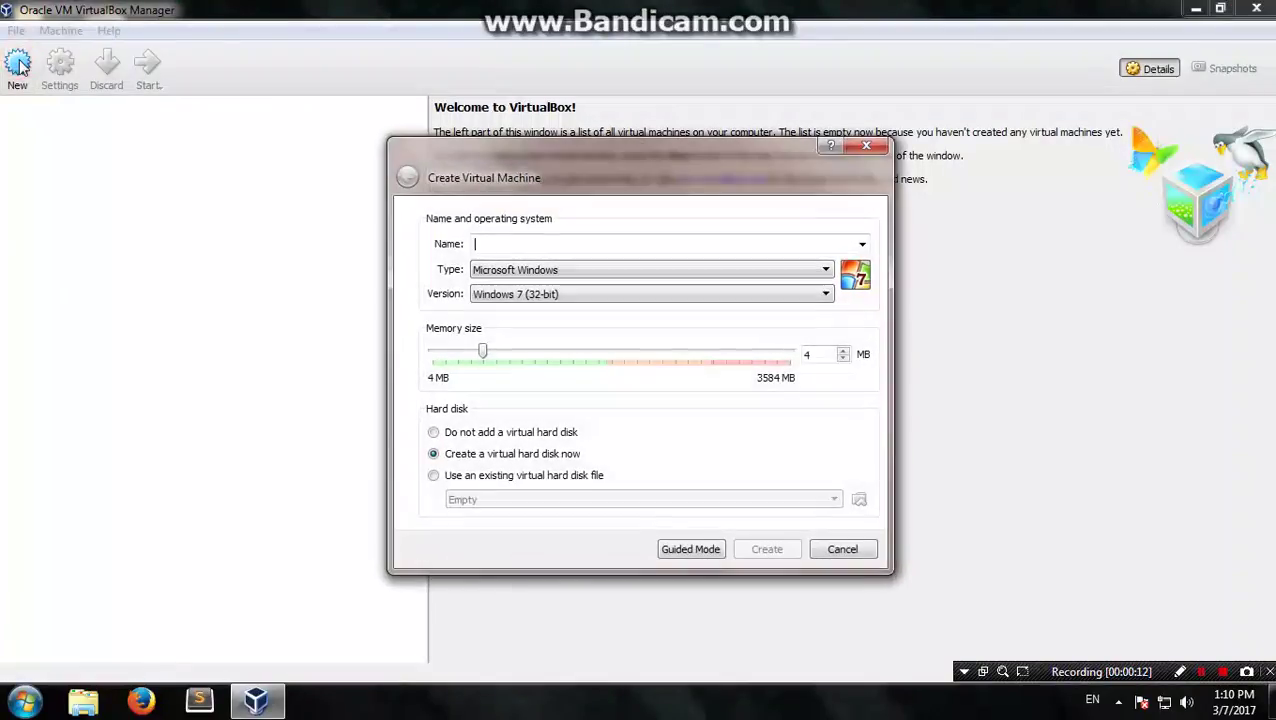
left_click(520, 248)
type("parrot os")
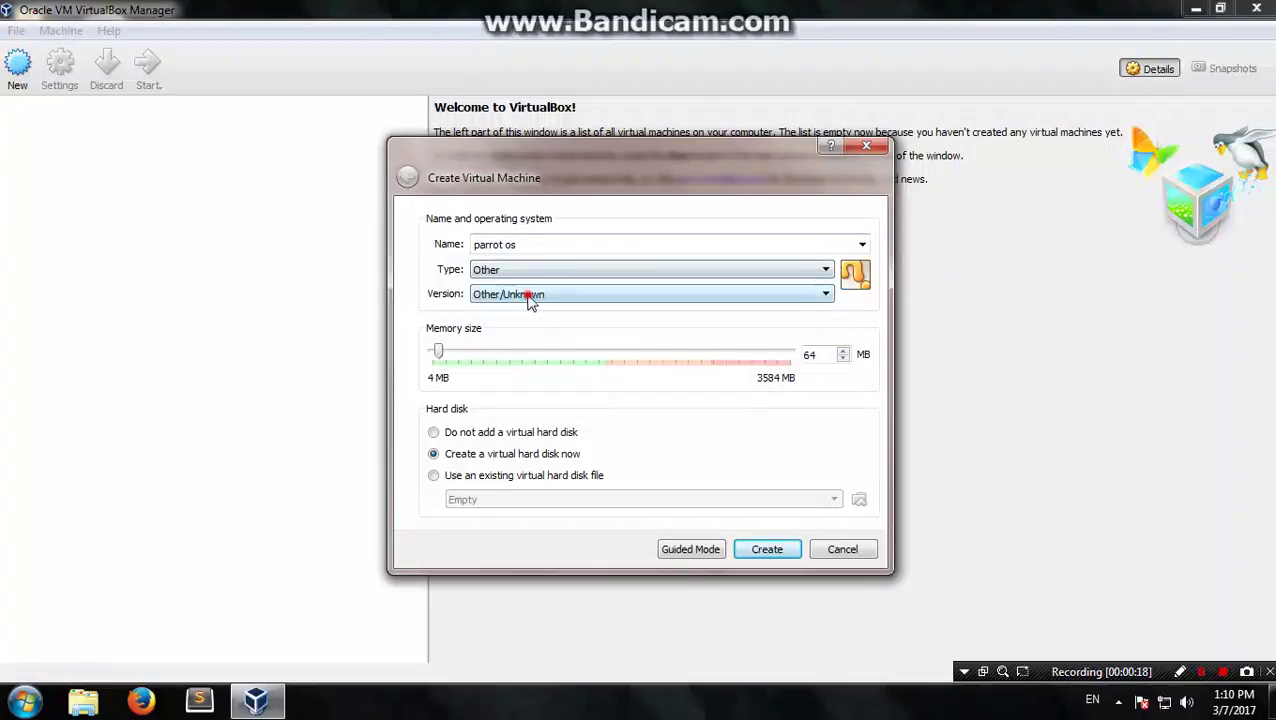
left_click(527, 296)
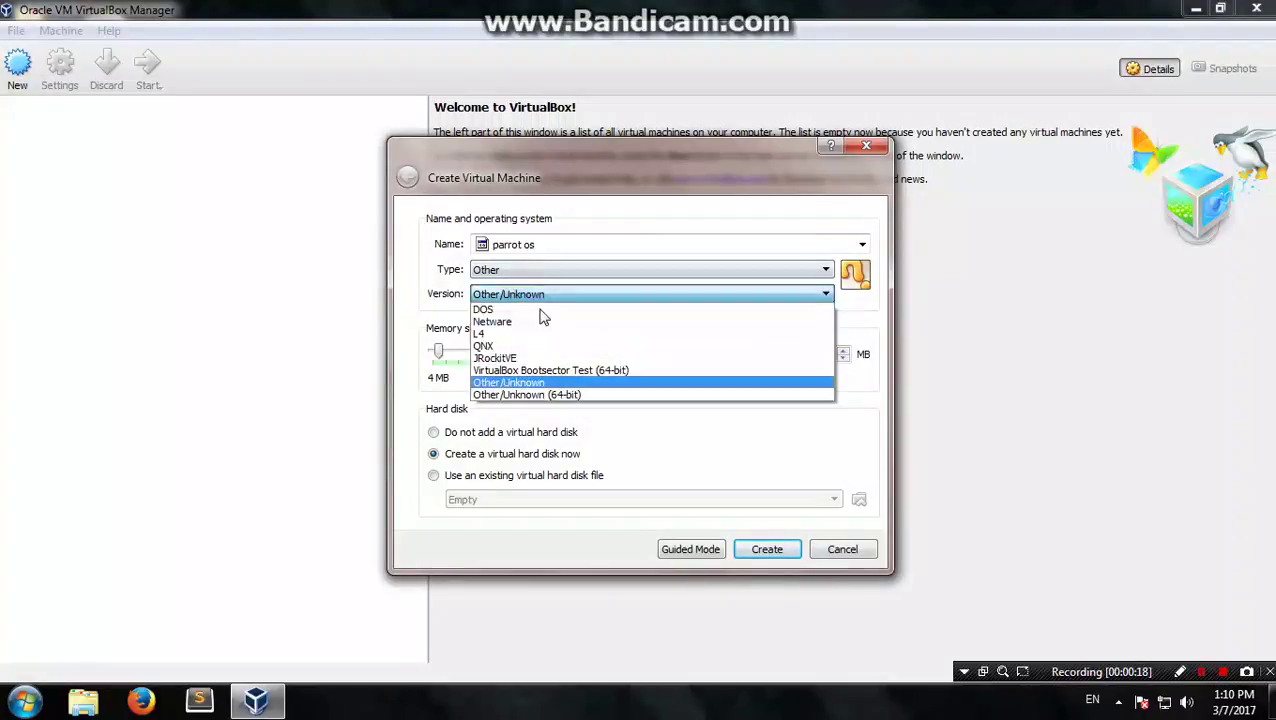
left_click(567, 396)
left_click(566, 294)
left_click(583, 394)
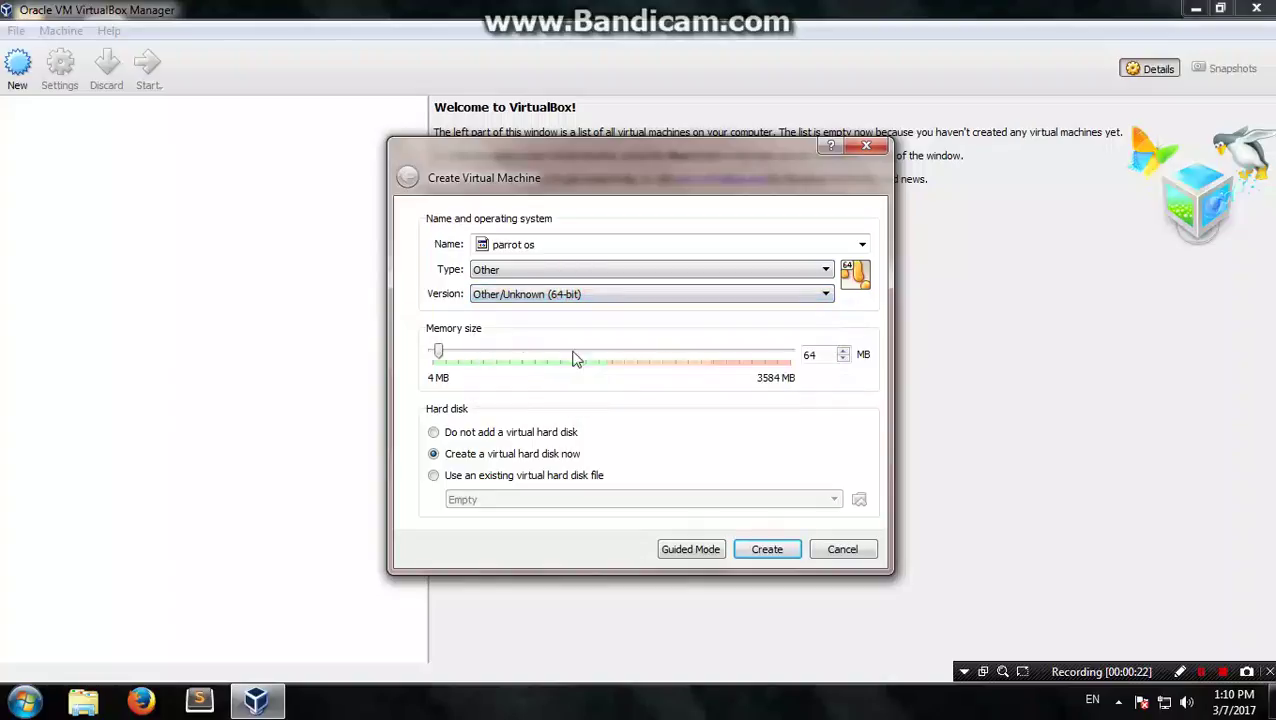
left_click_drag(443, 357, 538, 357)
Step: Create a 20.00 GB virtual hard disk for parrot os, then start the machine
left_click(768, 550)
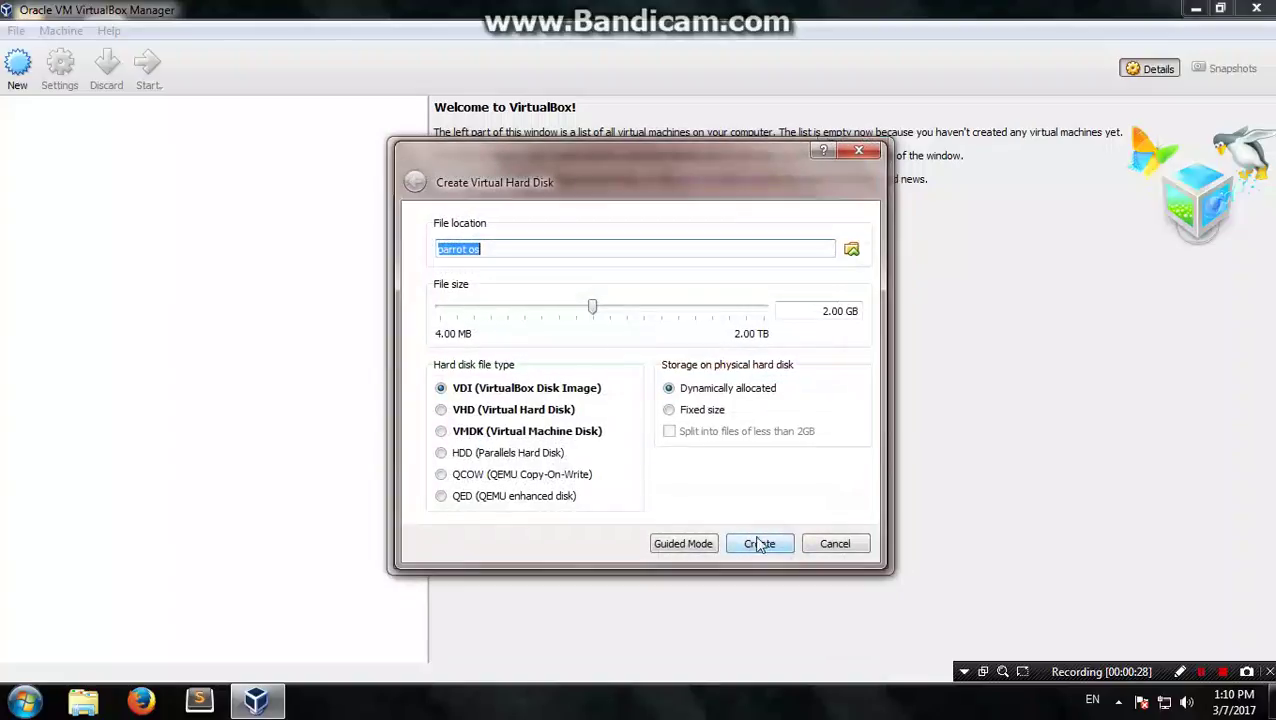
left_click(827, 311)
type("0")
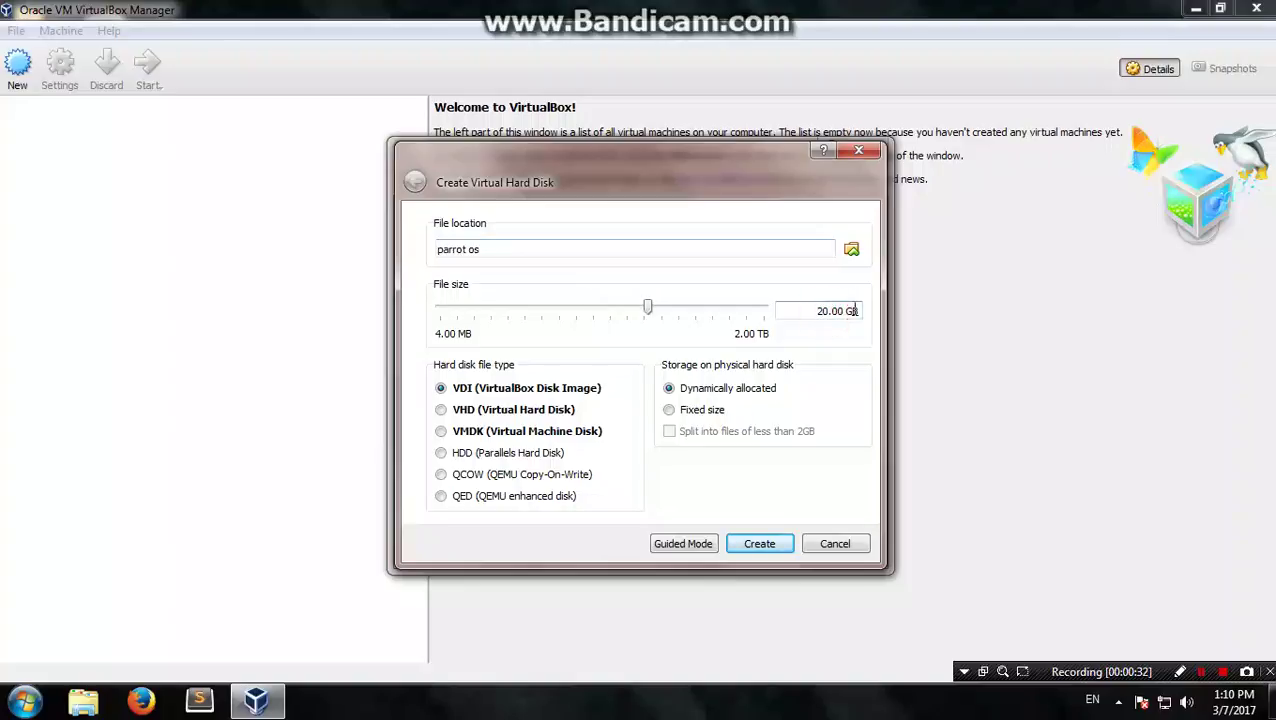
left_click_drag(803, 313, 868, 314)
left_click(768, 547)
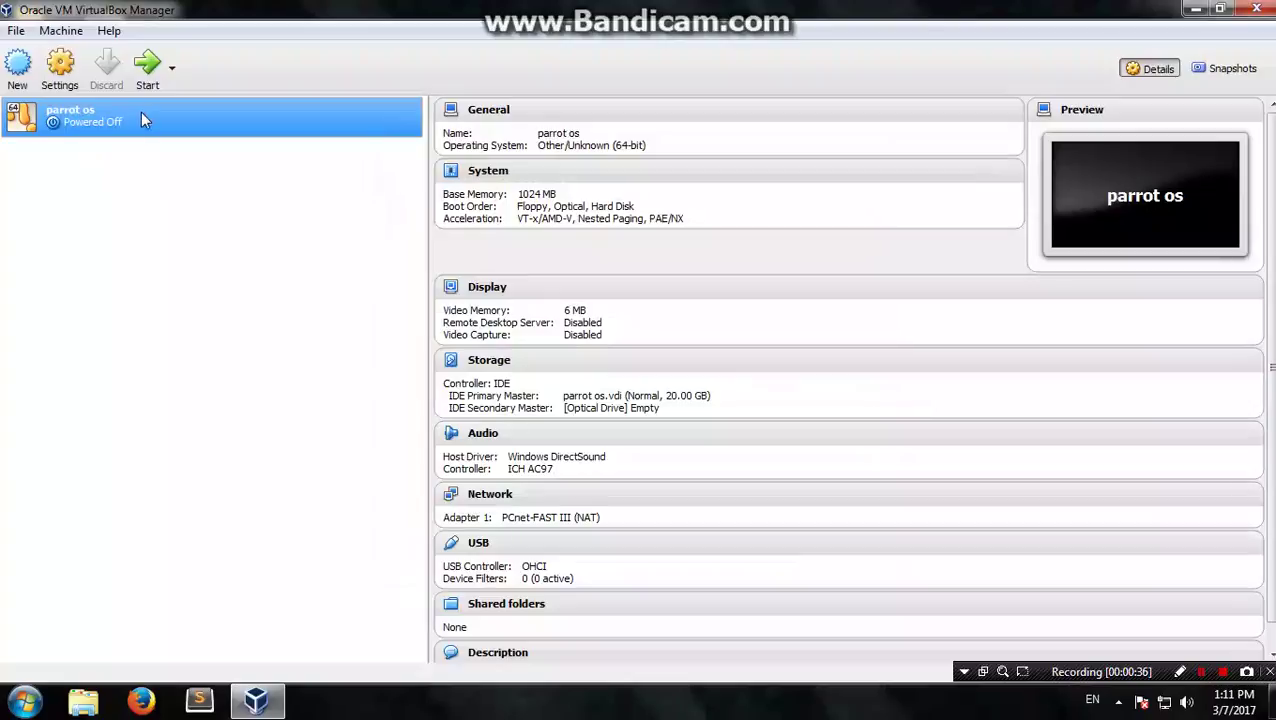
left_click(147, 68)
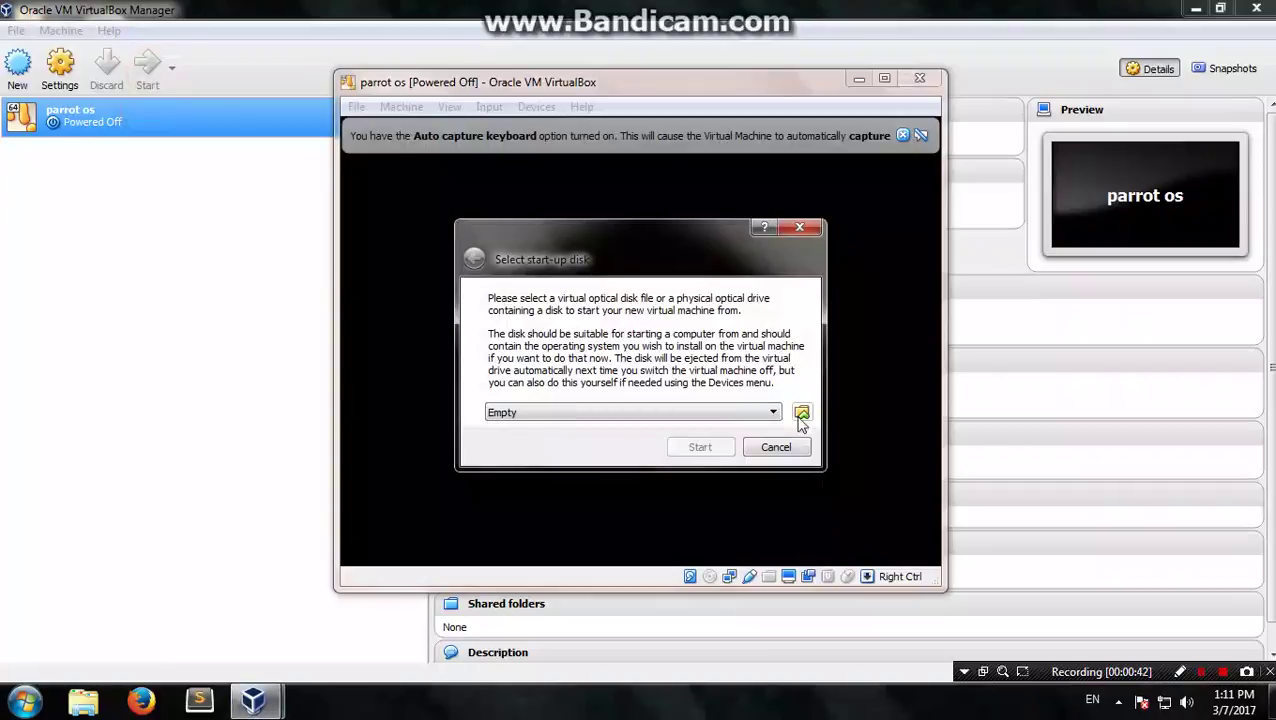
left_click(770, 412)
Step: Choose Parrot-lite-3.4.1_i386.iso from the ISO folder as start-up disk and boot from it
left_click(767, 413)
left_click(802, 414)
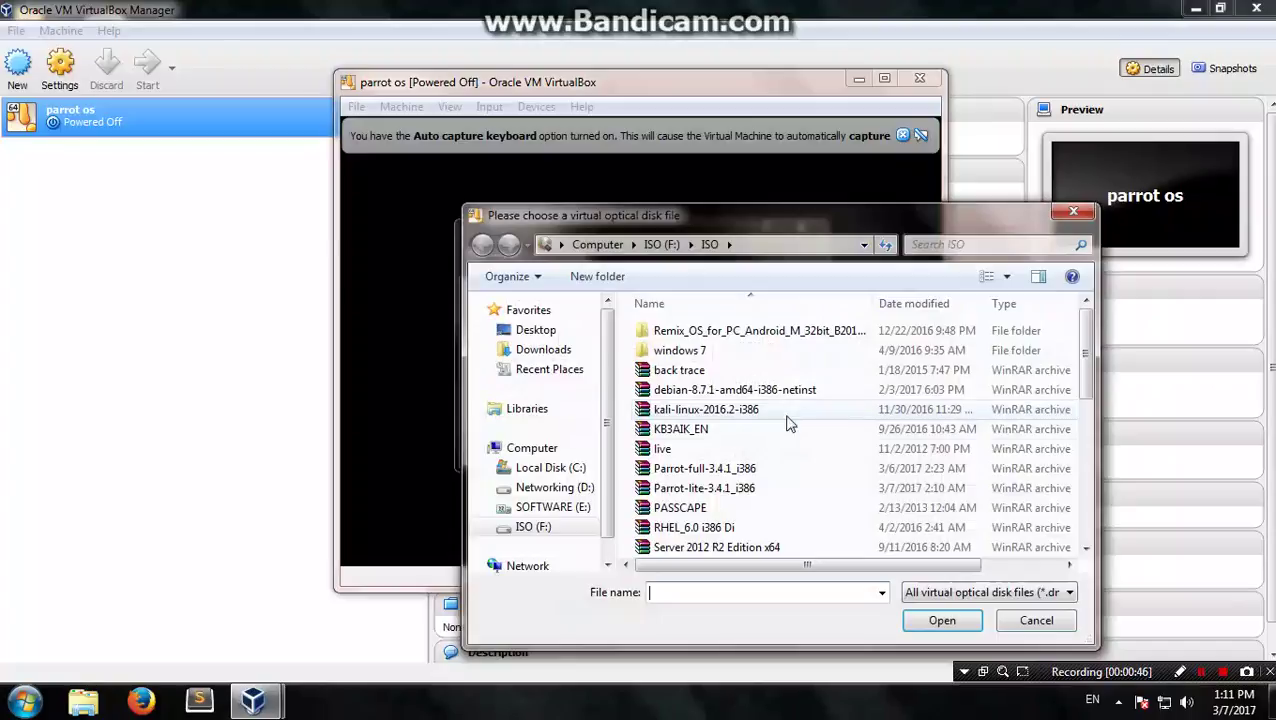
left_click(726, 431)
key("p")
left_click(726, 468)
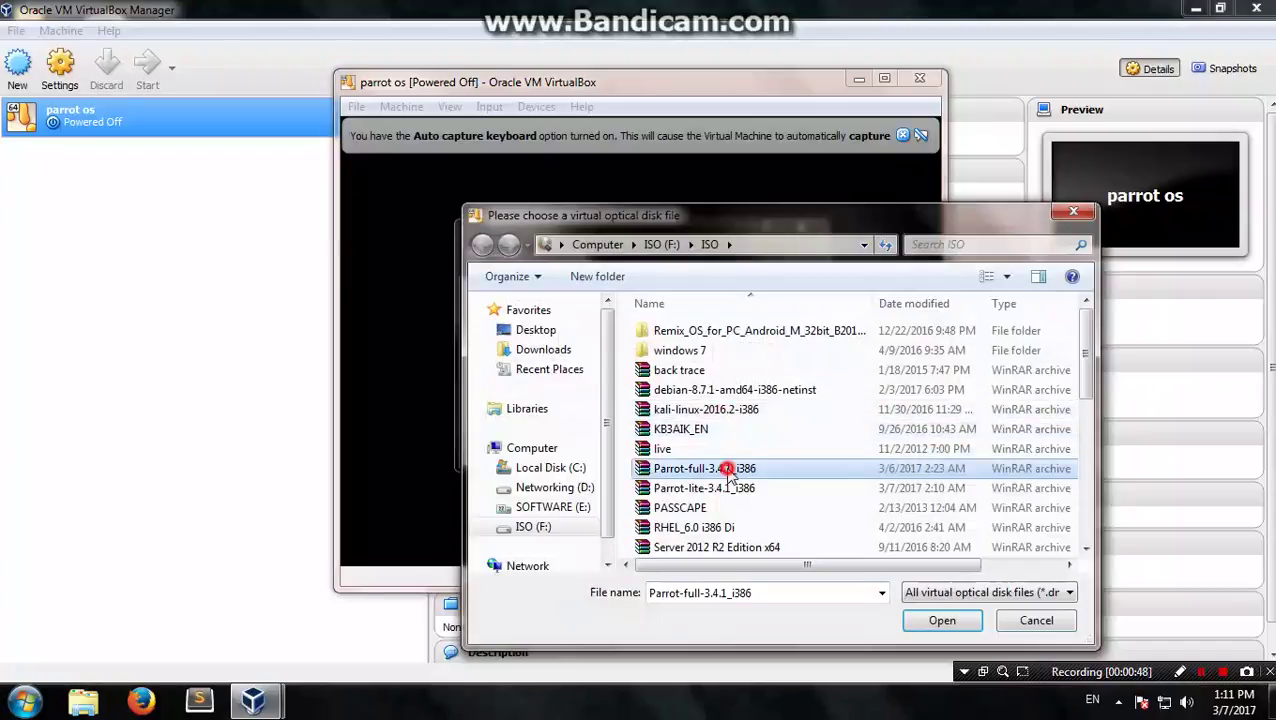
double_click(716, 492)
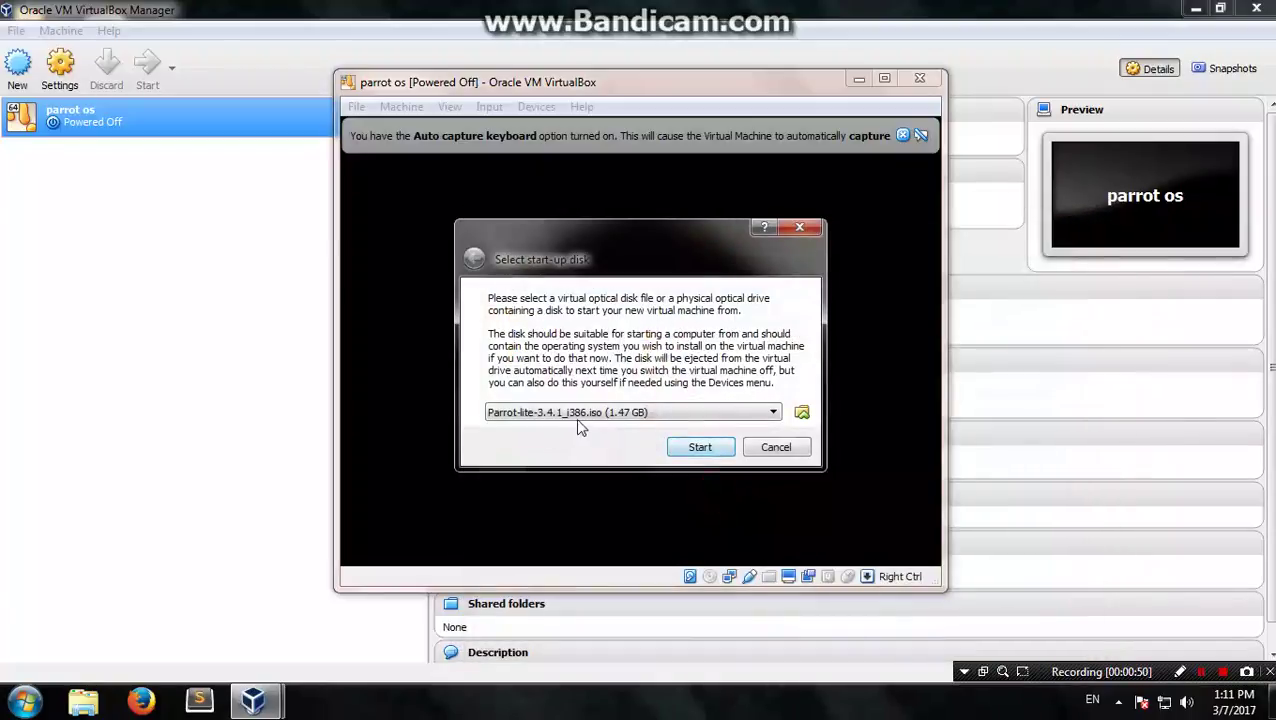
left_click(543, 418)
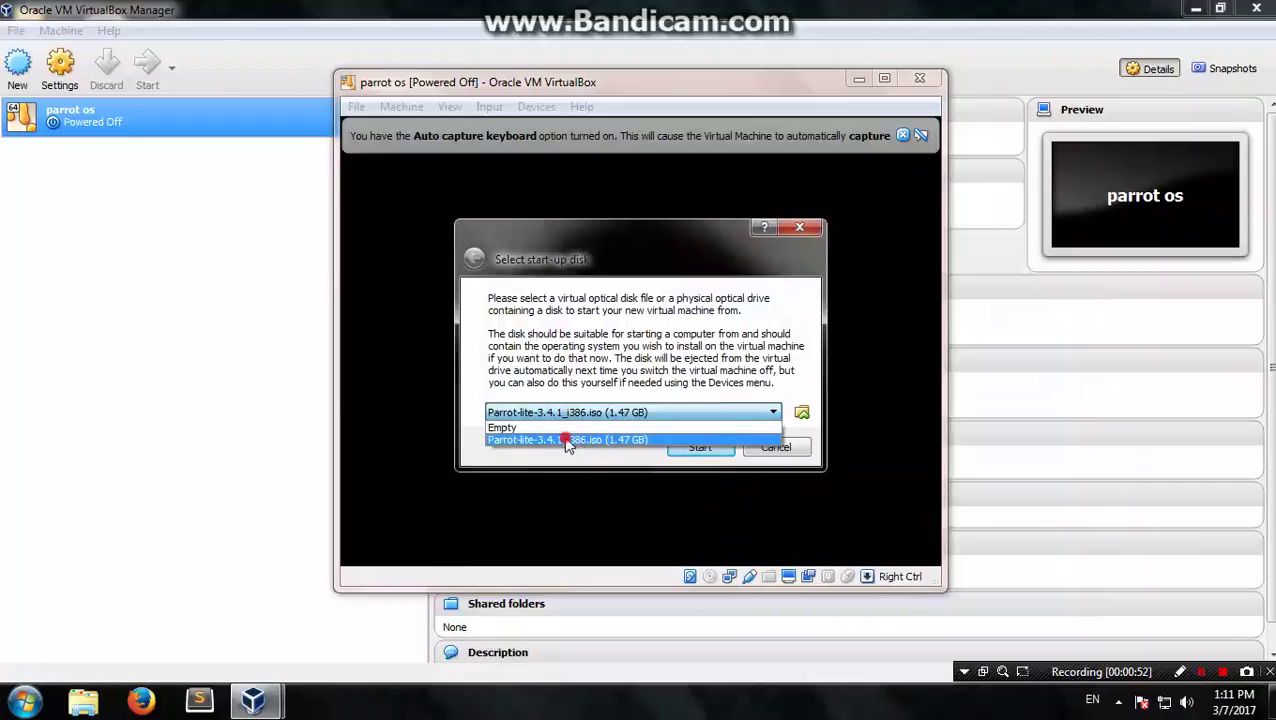
left_click(567, 440)
left_click(705, 447)
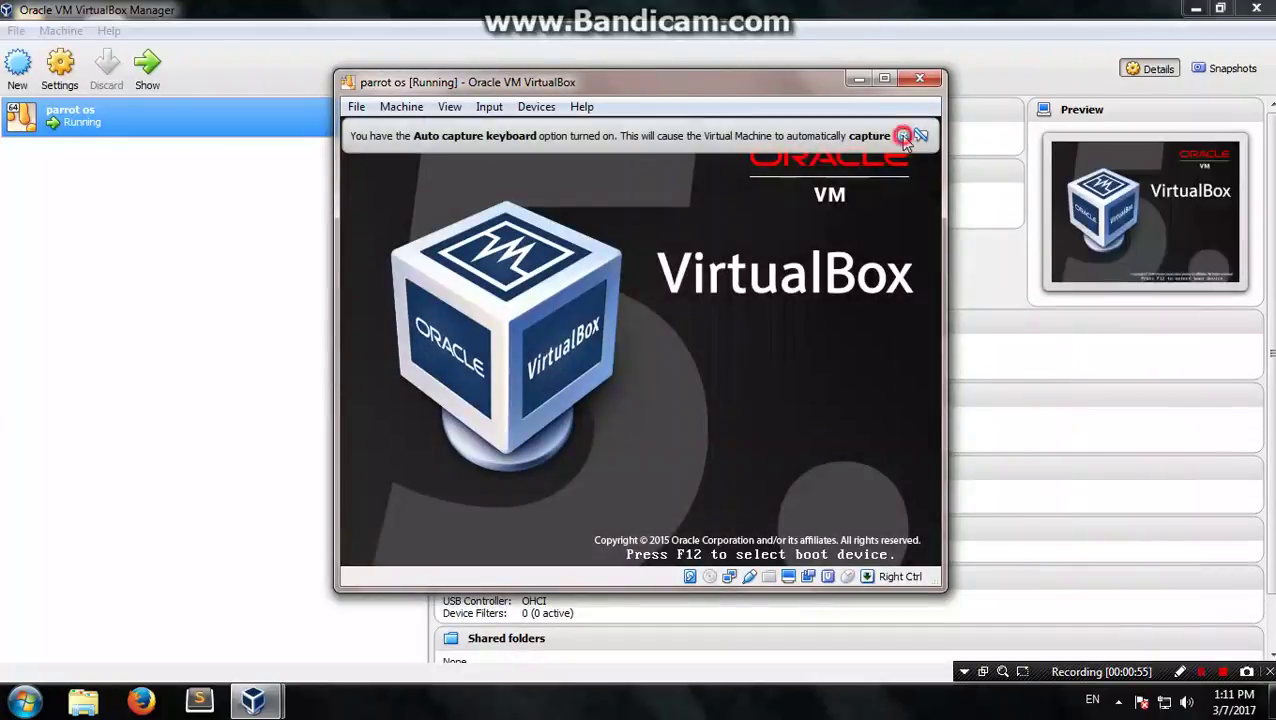
Step: In the Parrot boot menu, choose Install, then Install with GTK GUI
left_click(902, 135)
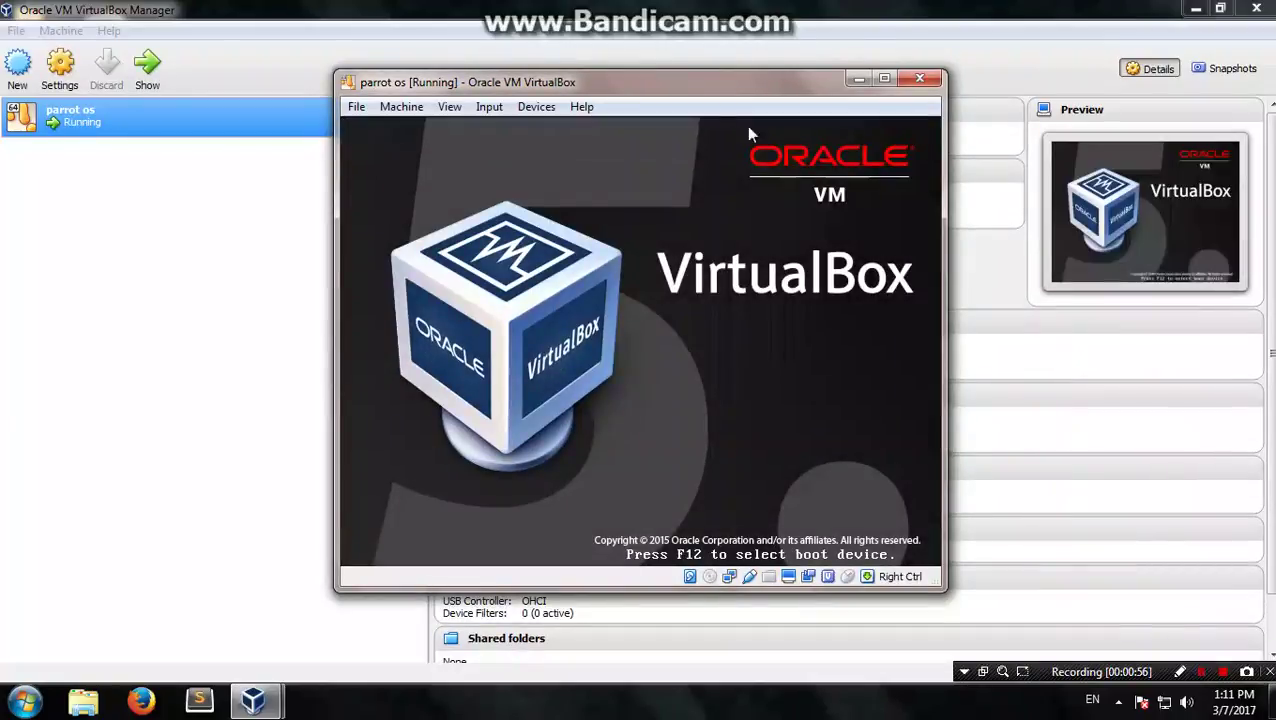
left_click(461, 234)
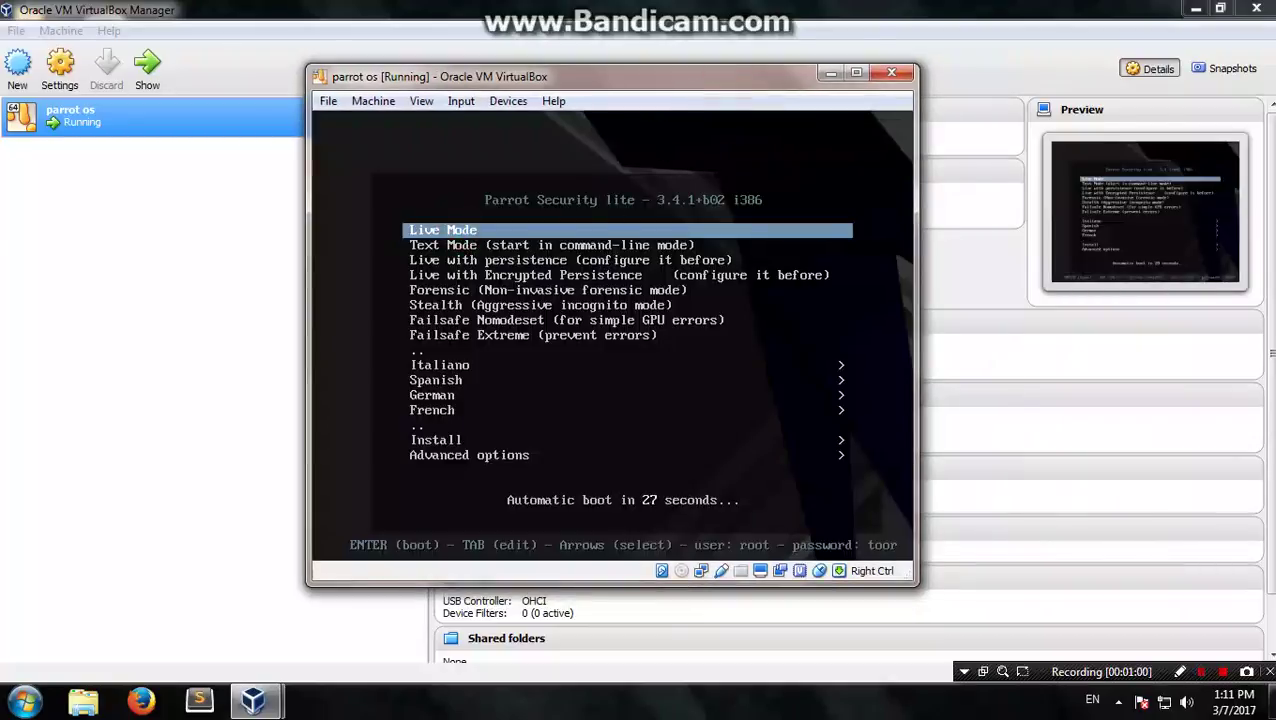
key("Down")
key("Down")
key("Down")
key("Down")
key("Down")
key("Down")
key("Down")
key("Down")
key("Down")
key("Down")
key("Down")
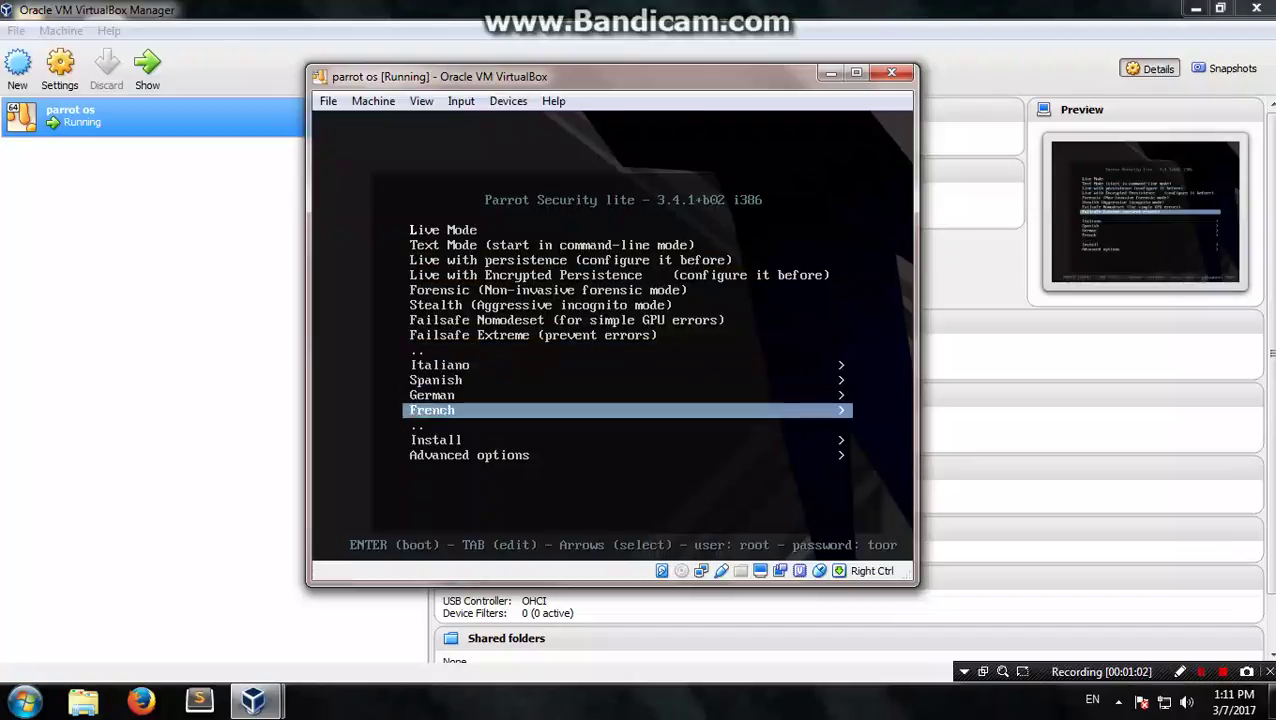
key("Down")
key("Return")
key("Down")
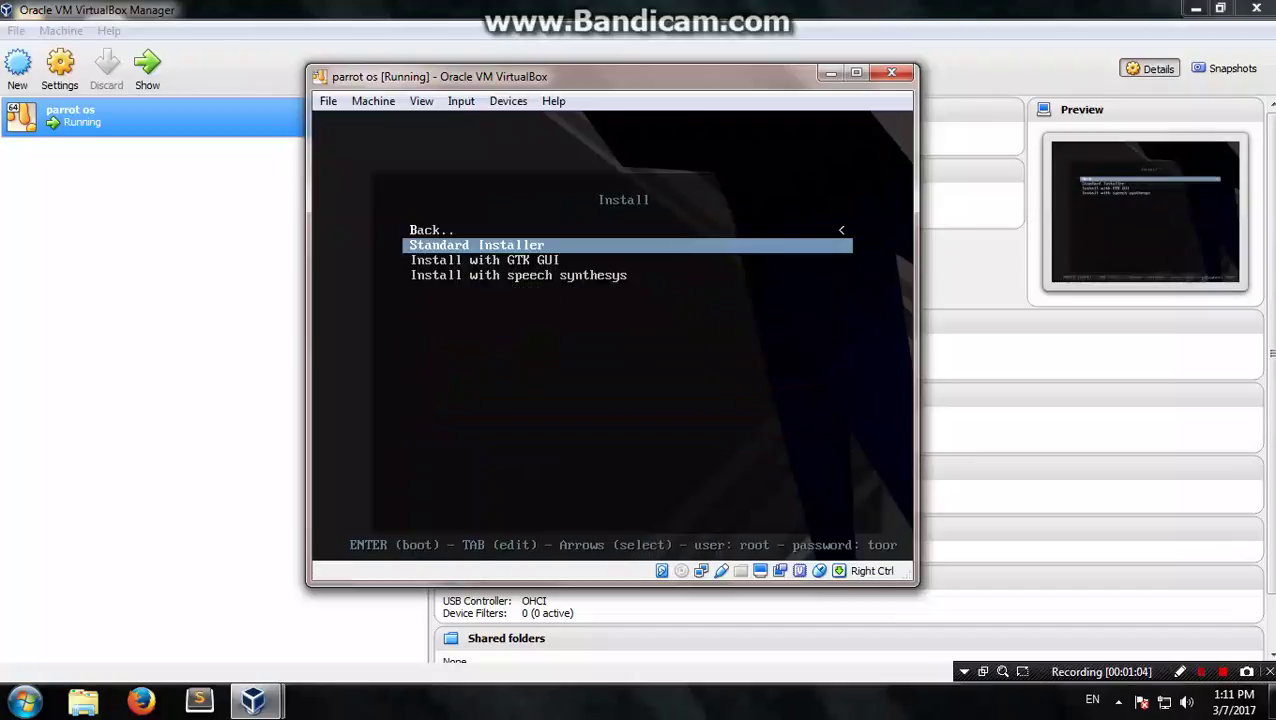
key("Down")
key("Return")
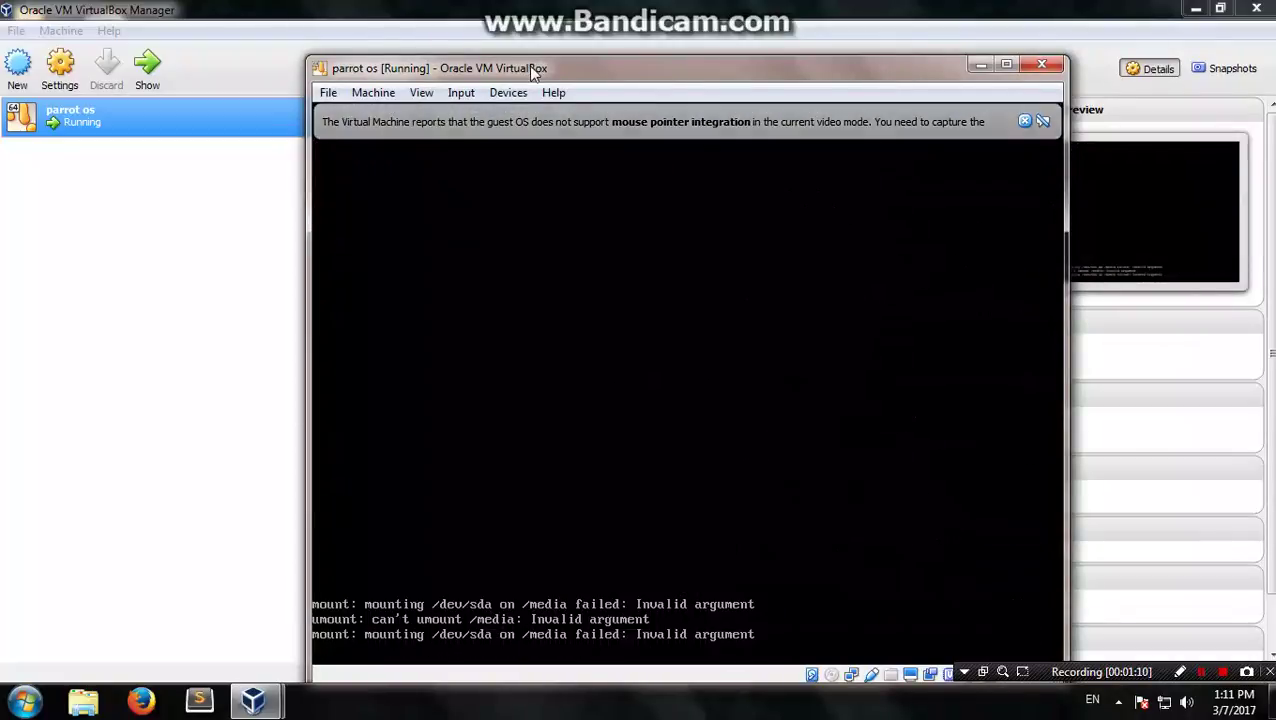
left_click_drag(535, 72, 499, 59)
Step: Maximize the VM window and capture the mouse into its display
double_click(499, 59)
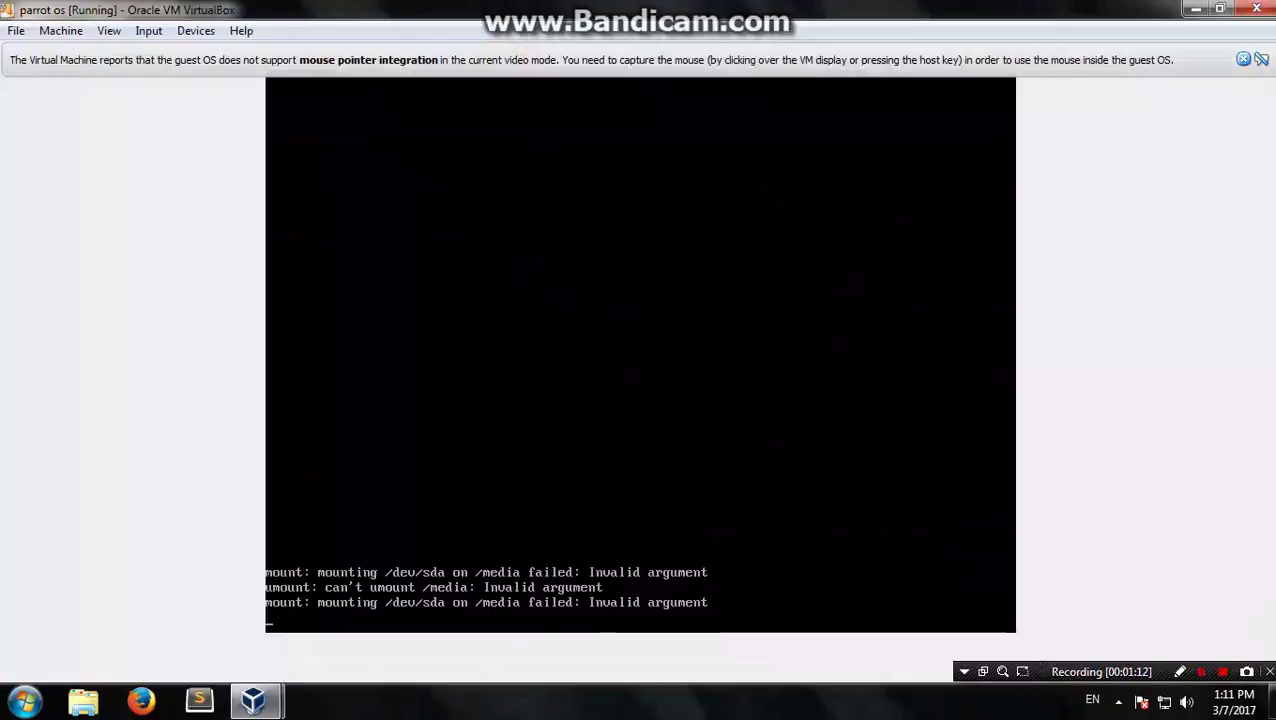
left_click(1243, 59)
left_click(656, 272)
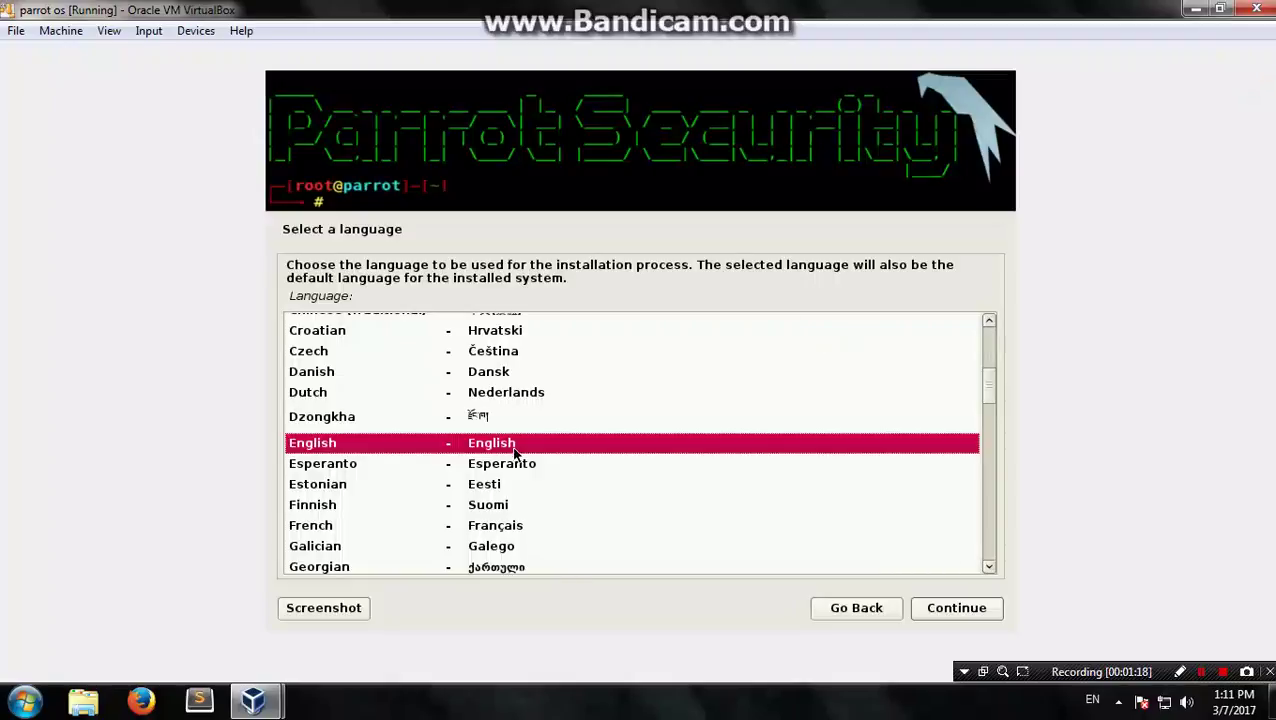
Step: Choose English as language, India as location, and accept the American English keyboard
left_click(530, 455)
left_click(967, 611)
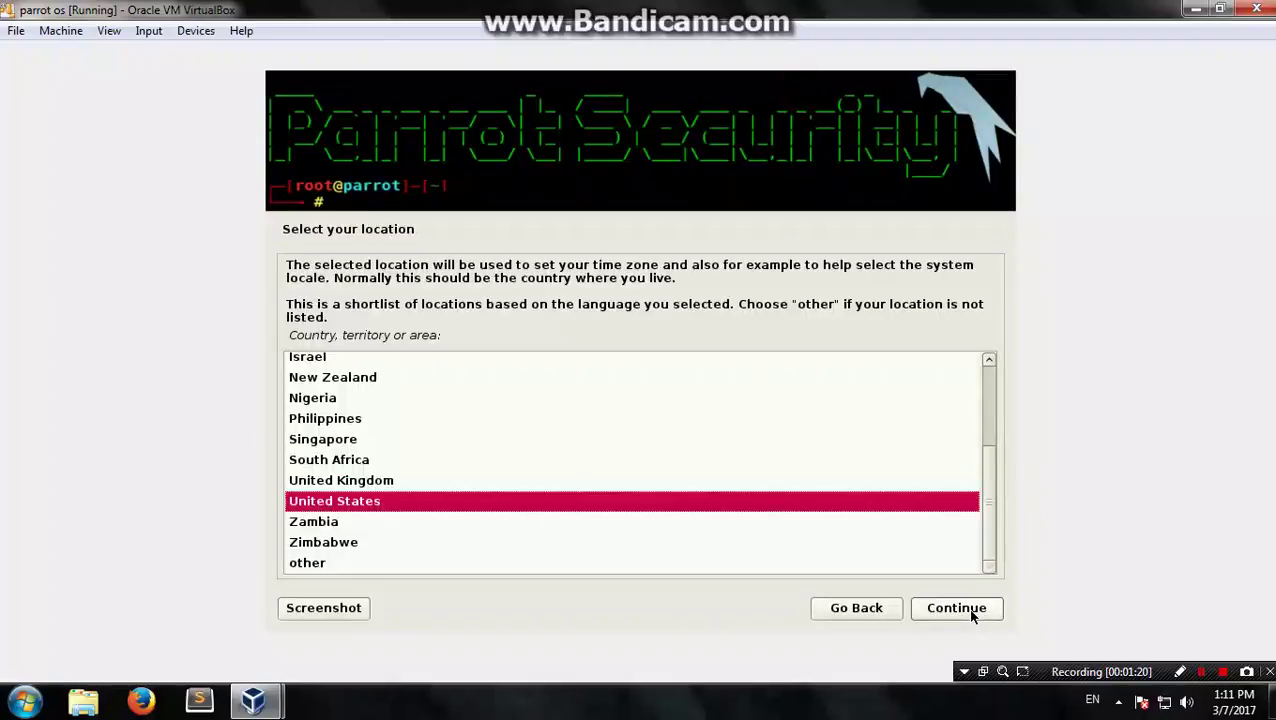
type("i")
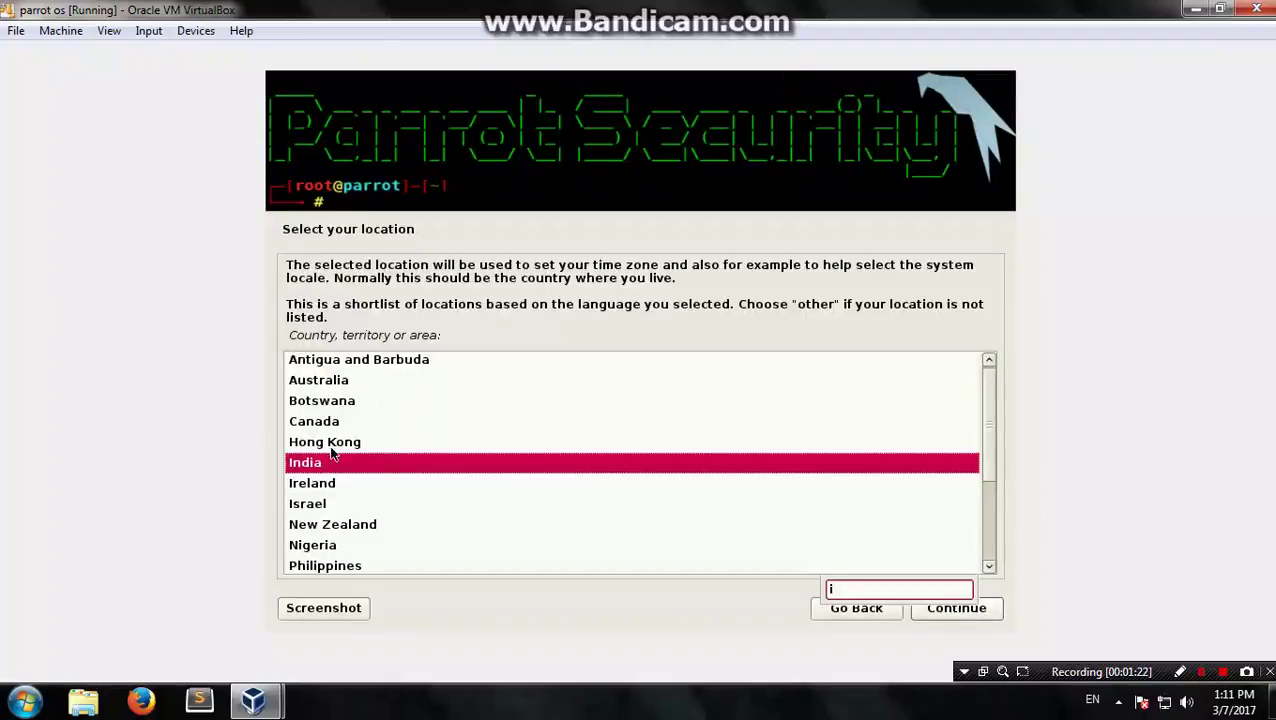
left_click(318, 462)
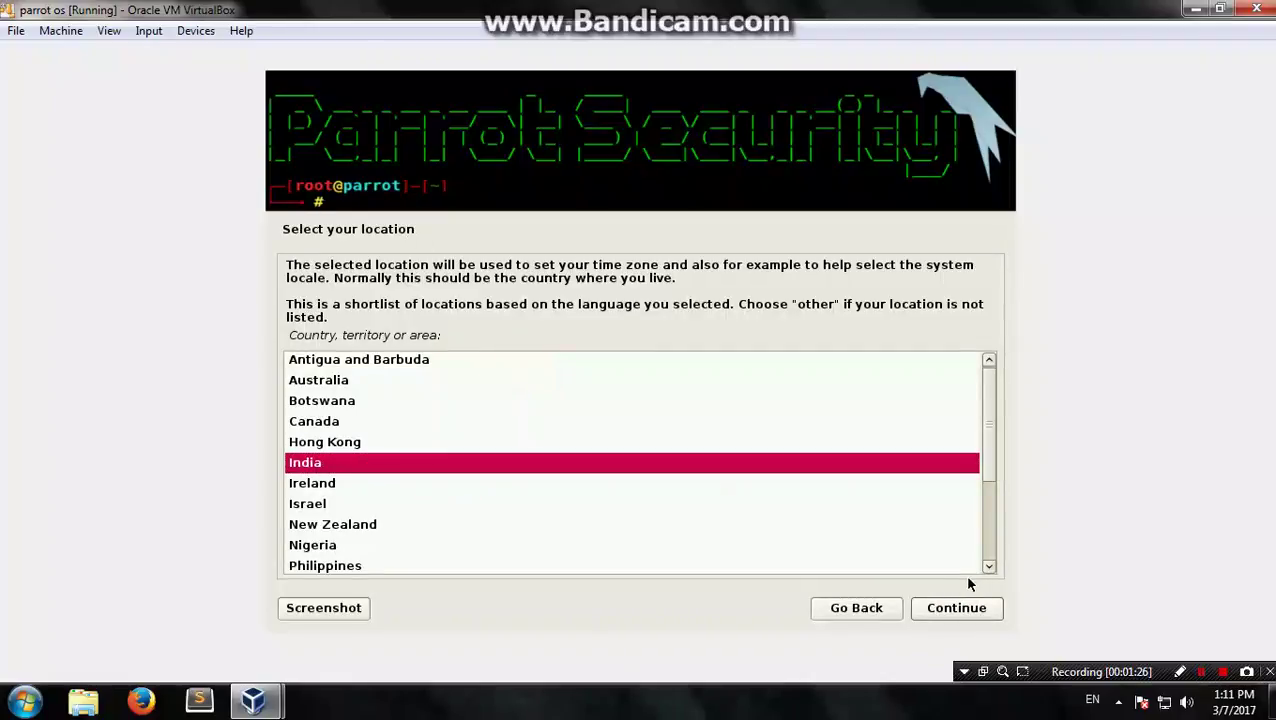
left_click(965, 604)
left_click(962, 609)
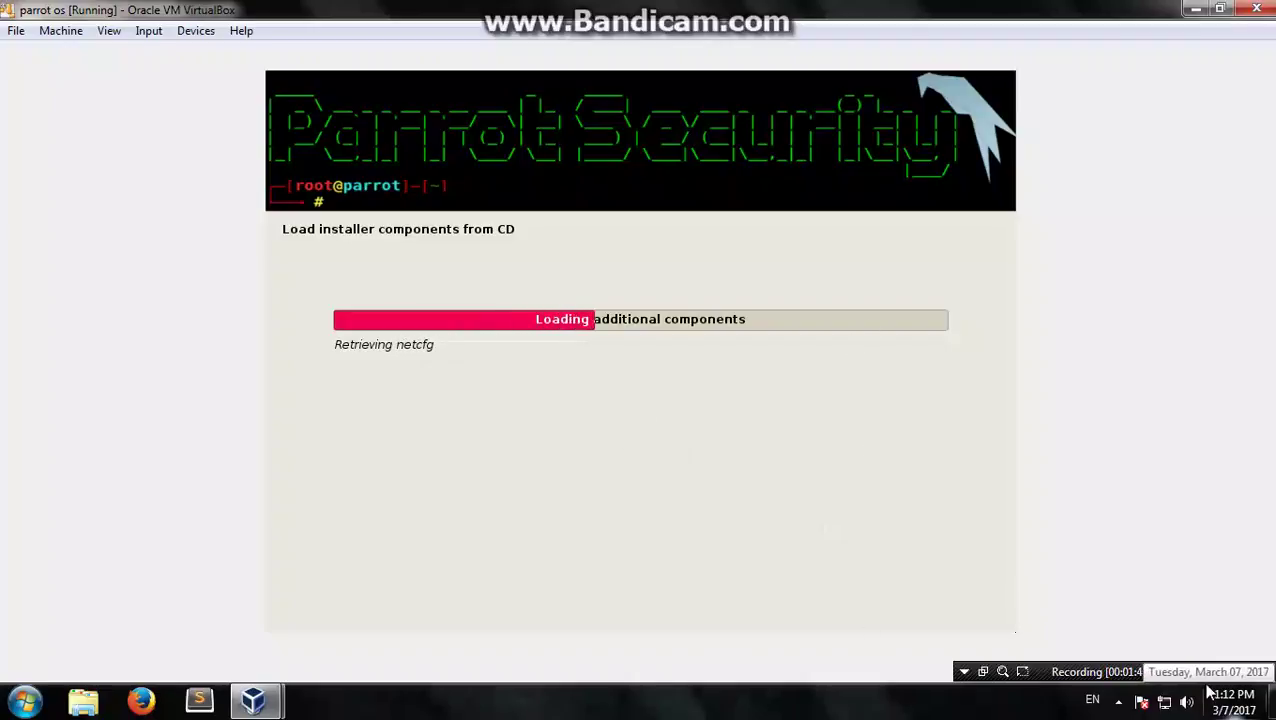
Step: Enter the root password, re-enter it in the confirmation field, and continue
left_click(1201, 672)
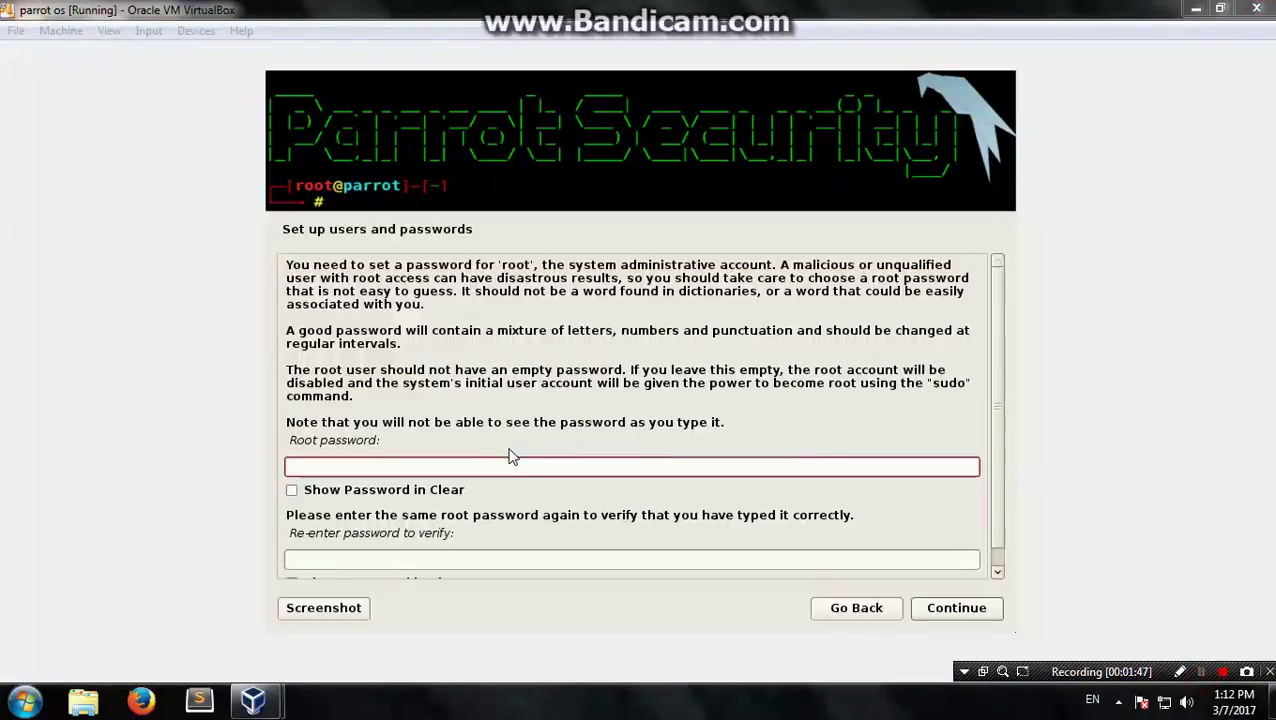
left_click(472, 464)
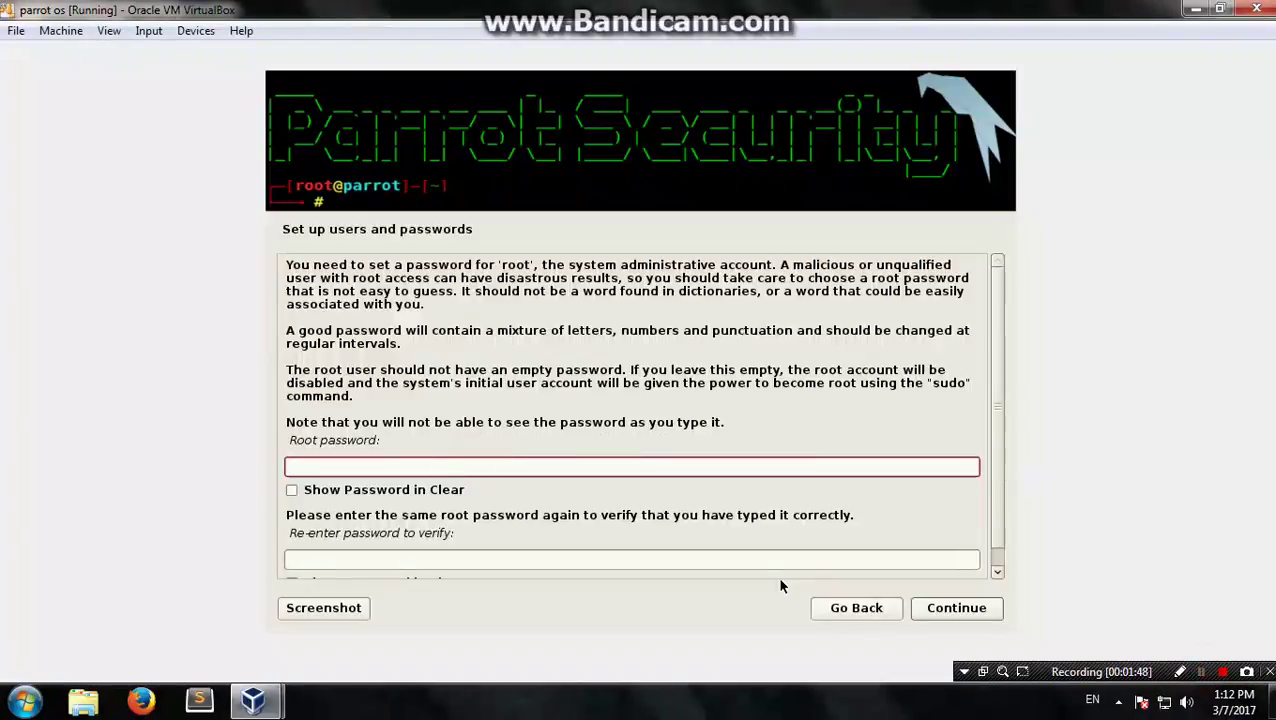
left_click(1180, 672)
mouse_move(300, 432)
left_mouse_down()
mouse_move(284, 446)
mouse_move(362, 440)
mouse_move(292, 430)
mouse_move(306, 428)
left_mouse_up()
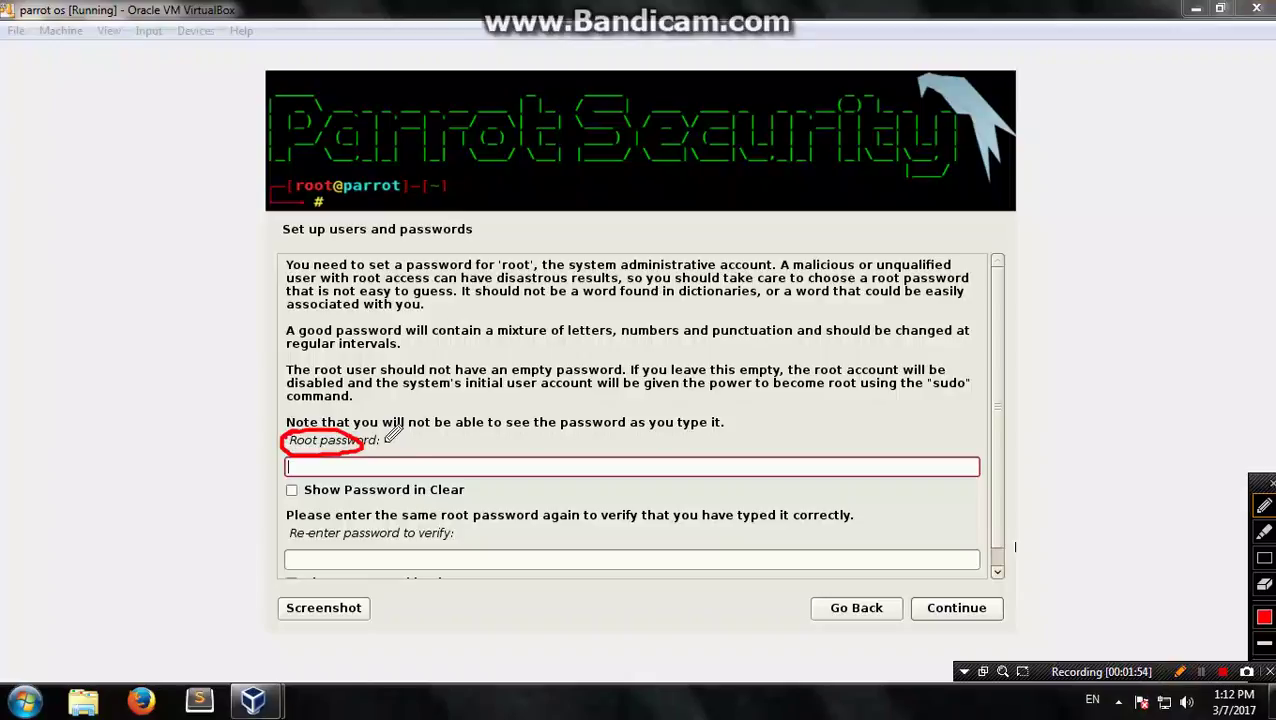
key("Escape")
left_click(360, 468)
type("●●●●●●●●")
key("Tab")
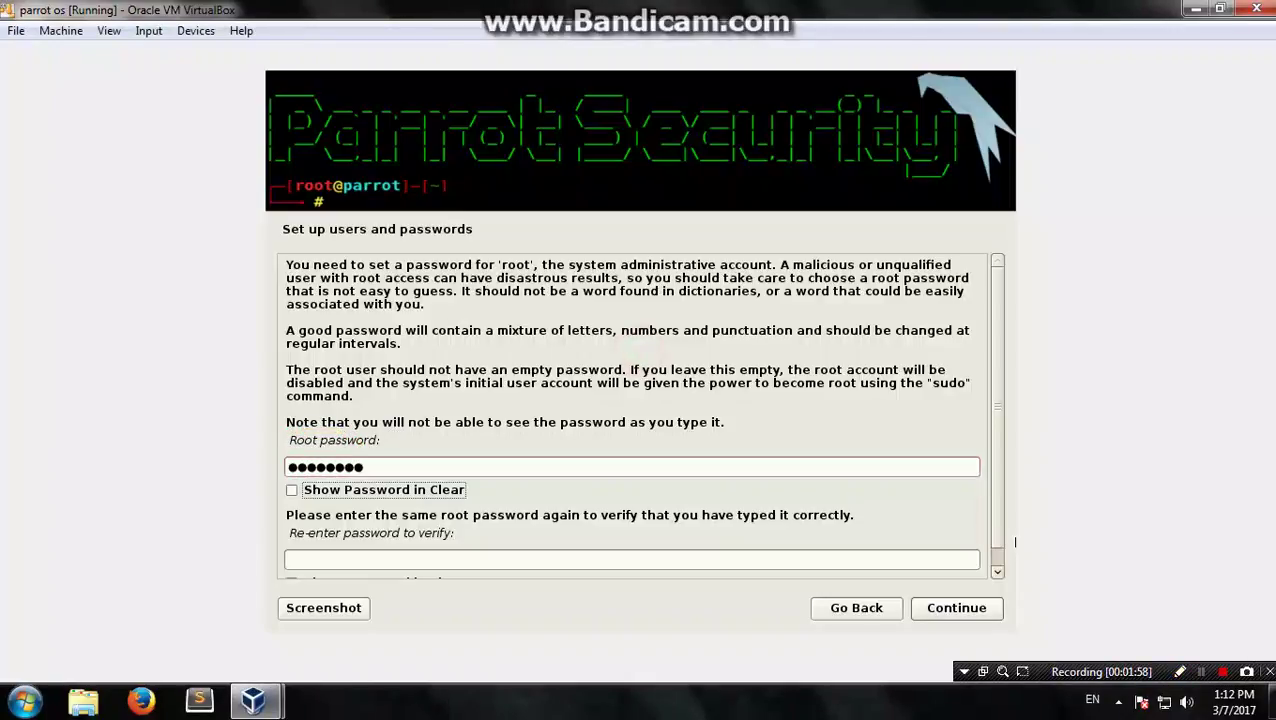
key("Tab")
type("●●●●")
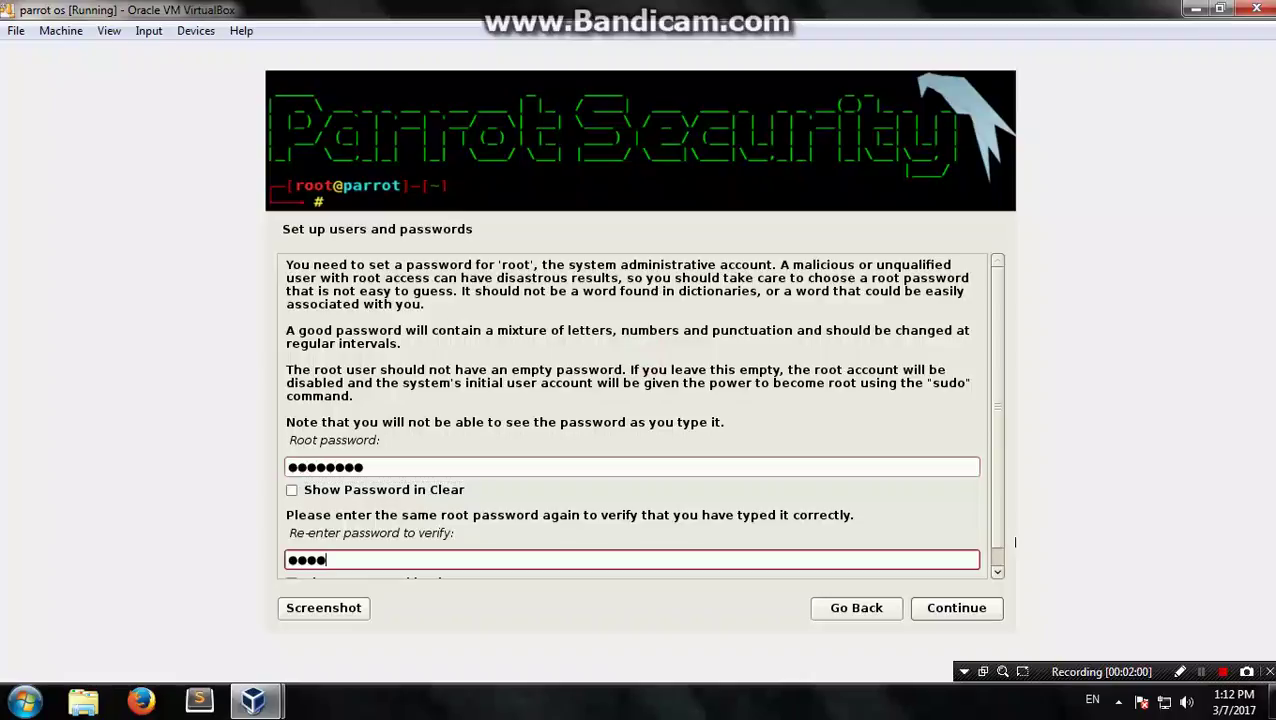
type("●●●●")
key("Tab")
key("Tab")
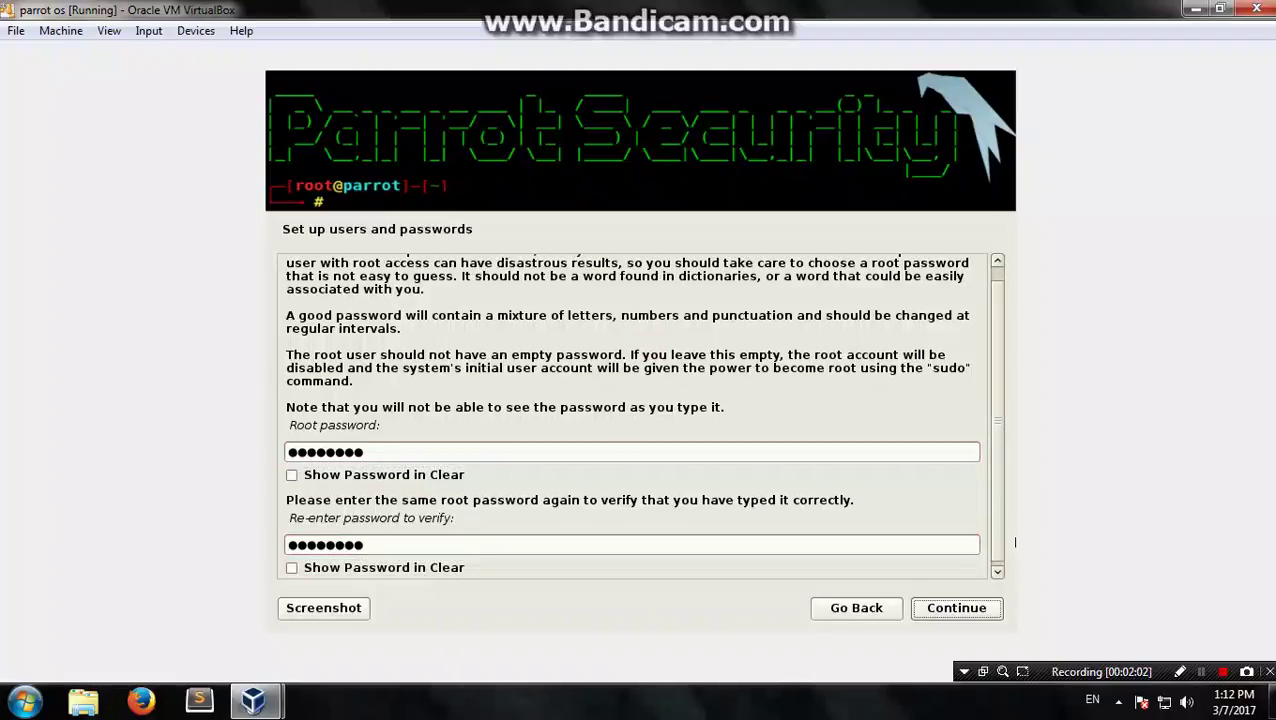
left_click(972, 612)
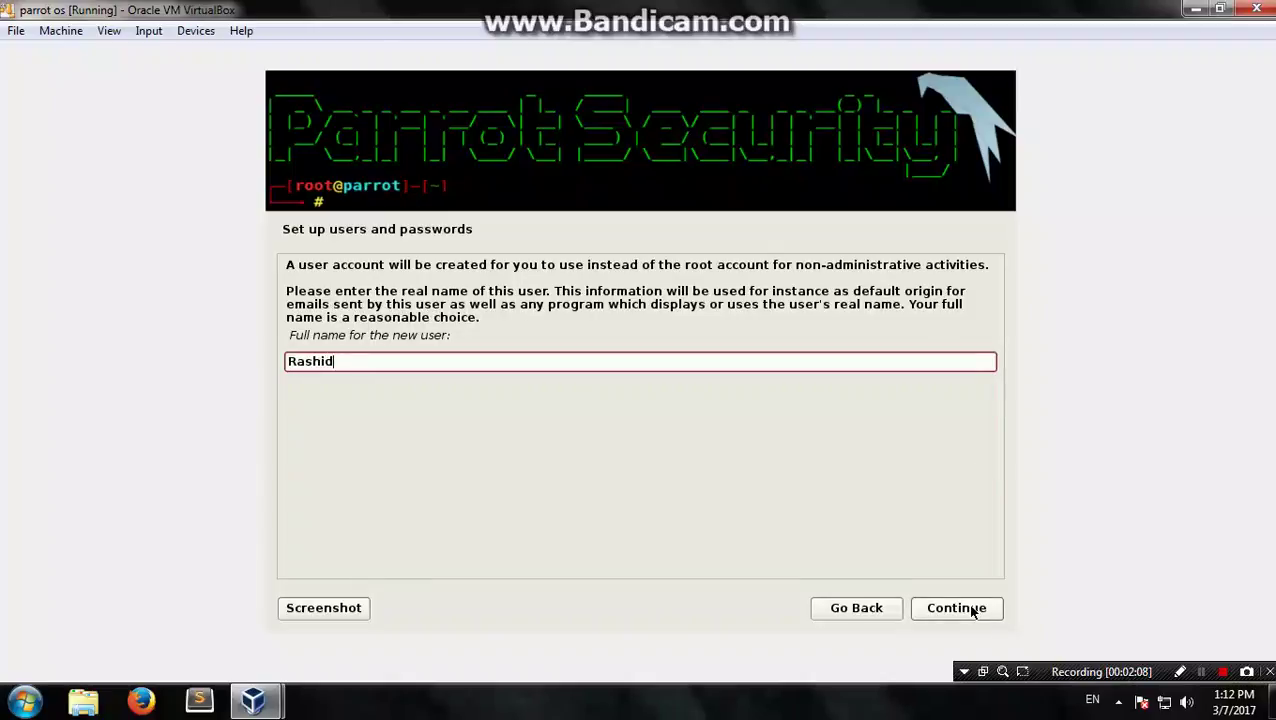
Step: Accept the new user's full name and enter the username
left_click(963, 607)
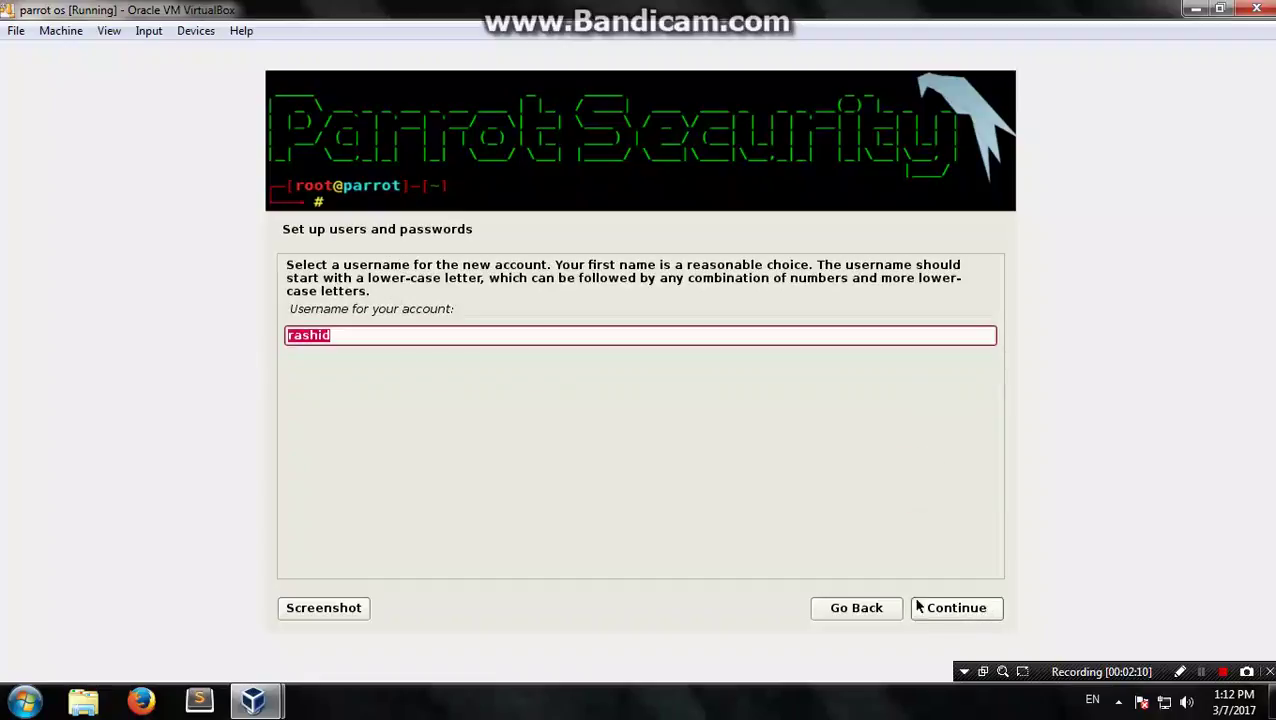
type("passwor")
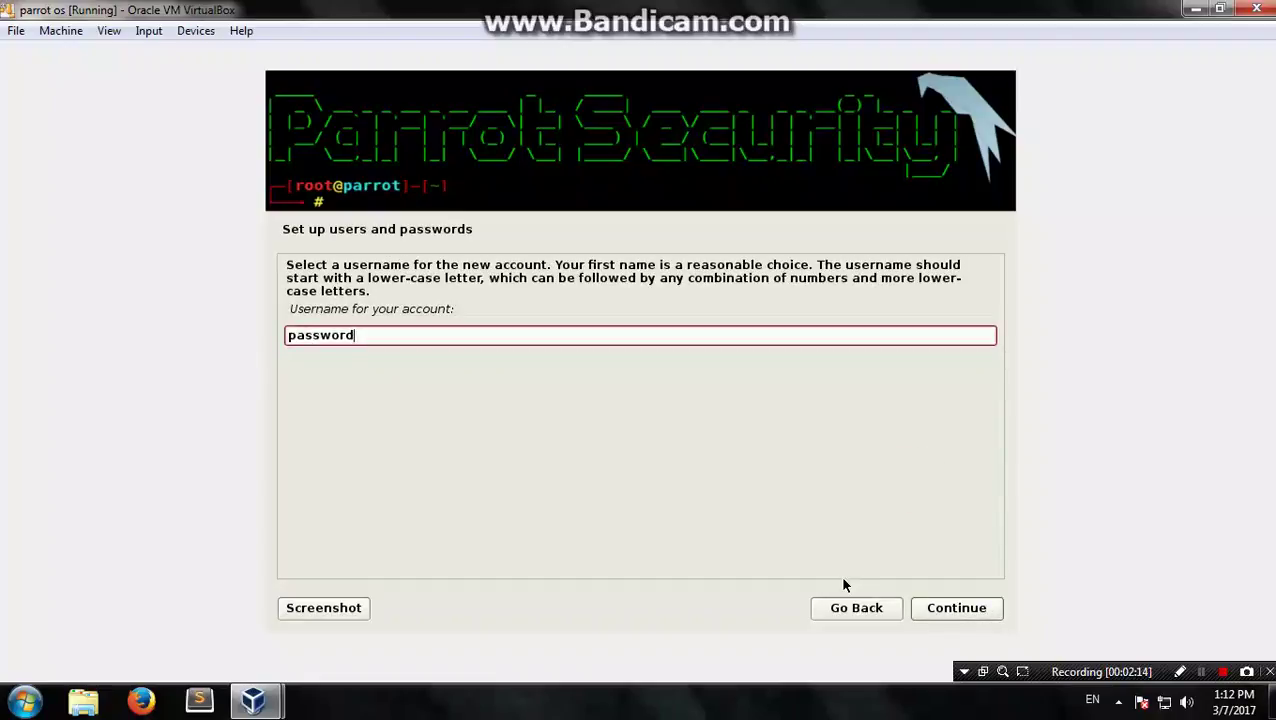
left_click(940, 612)
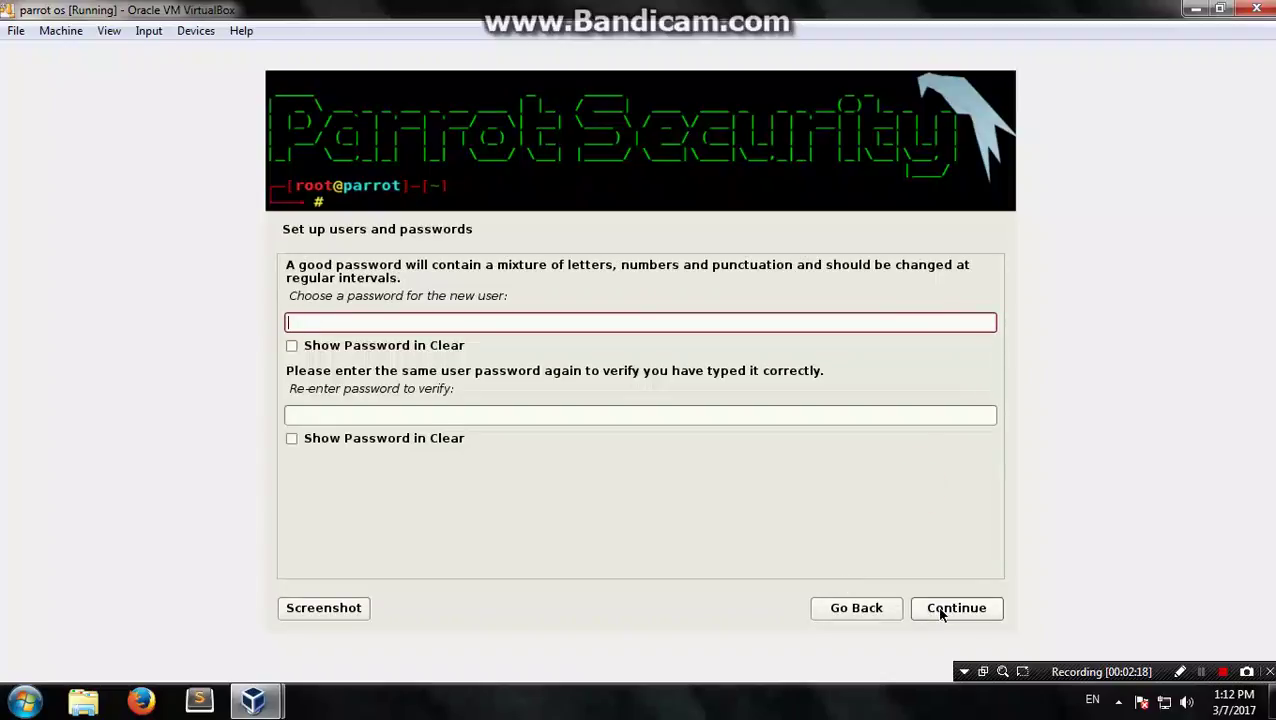
Step: Type and re-enter the user's password, toggling Show Password in Clear to check it
type("12345678")
key("Tab")
key("Tab")
type("pass@123")
left_click(300, 346)
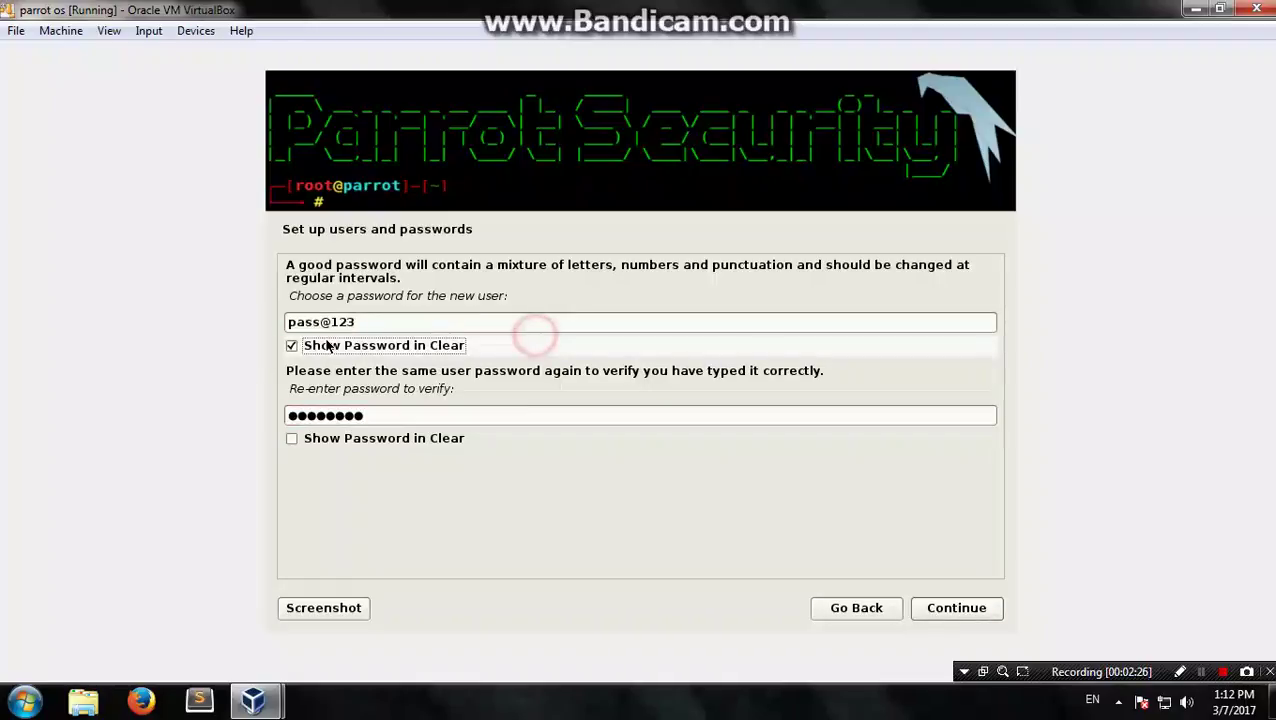
left_click(535, 338)
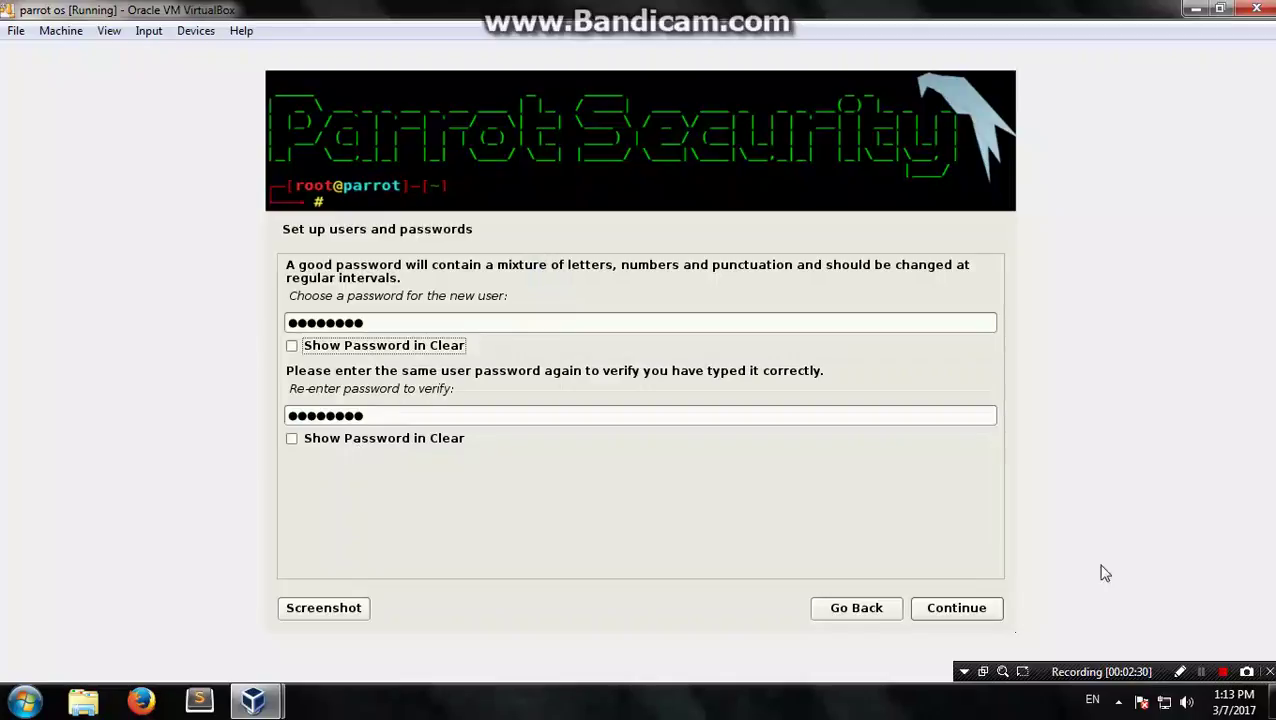
left_click(1180, 671)
mouse_move(272, 220)
left_mouse_down()
mouse_move(472, 234)
mouse_move(272, 218)
left_mouse_up()
key("Escape")
left_click(634, 487)
Step: Choose guided partitioning of the entire VBOX disk with all files in one partition
left_click(951, 610)
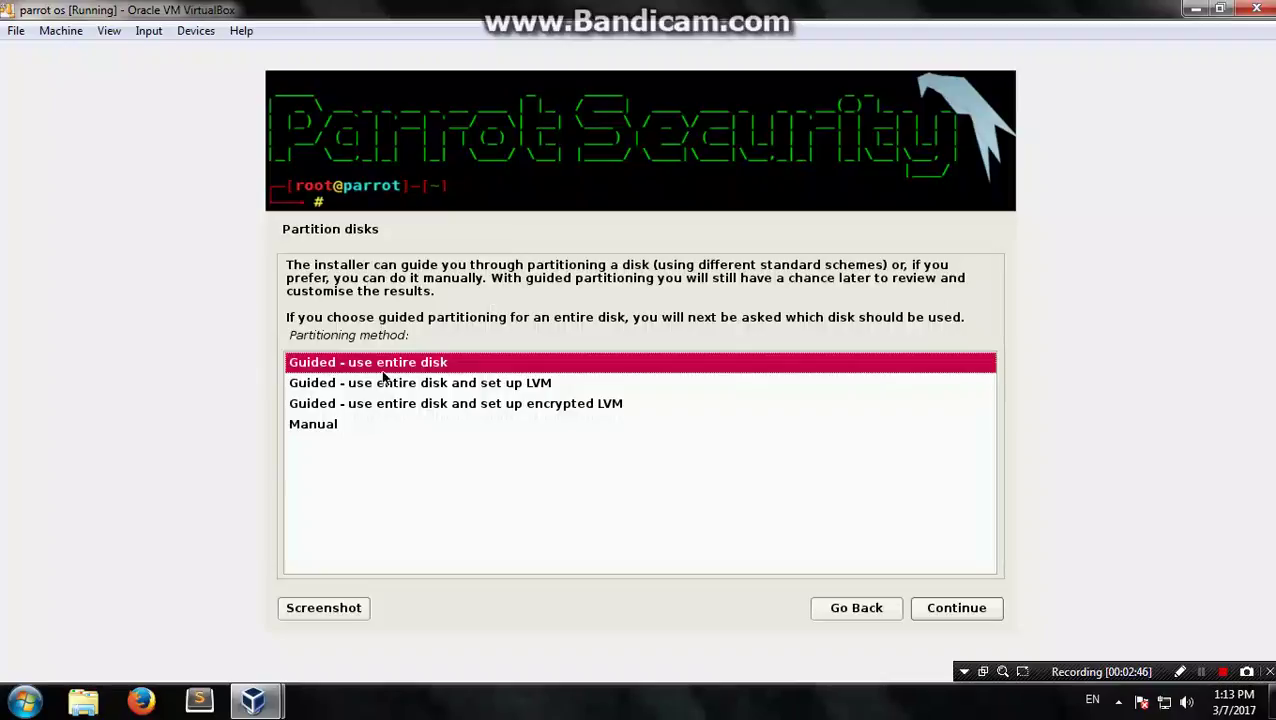
left_click(964, 616)
left_click(959, 610)
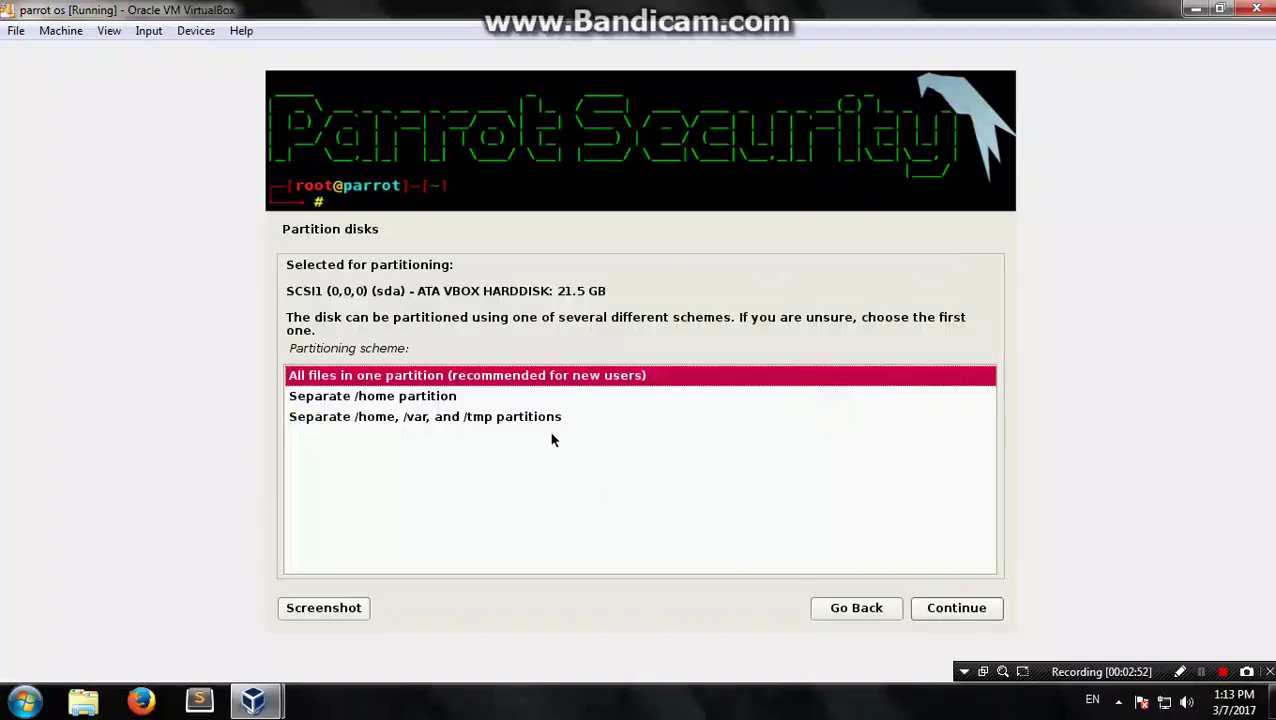
left_click(955, 616)
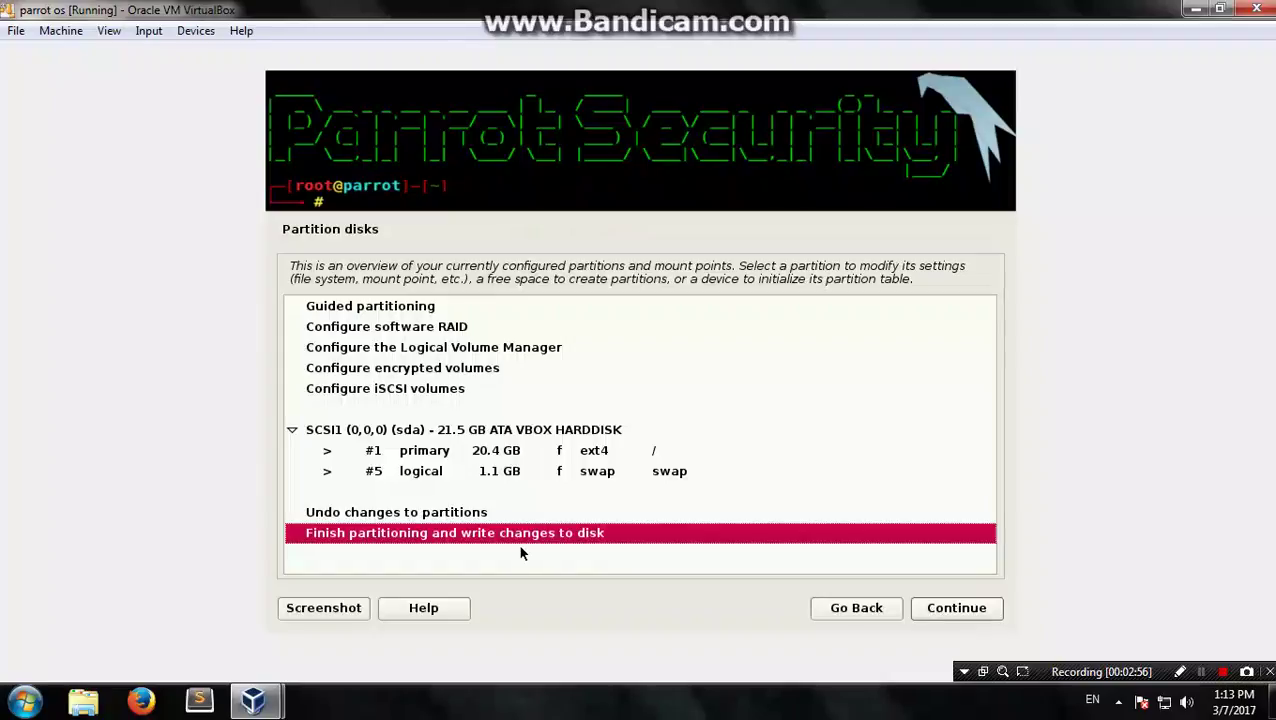
Step: Review the 1.1 GB swap partition settings, then finish partitioning
left_click(471, 471)
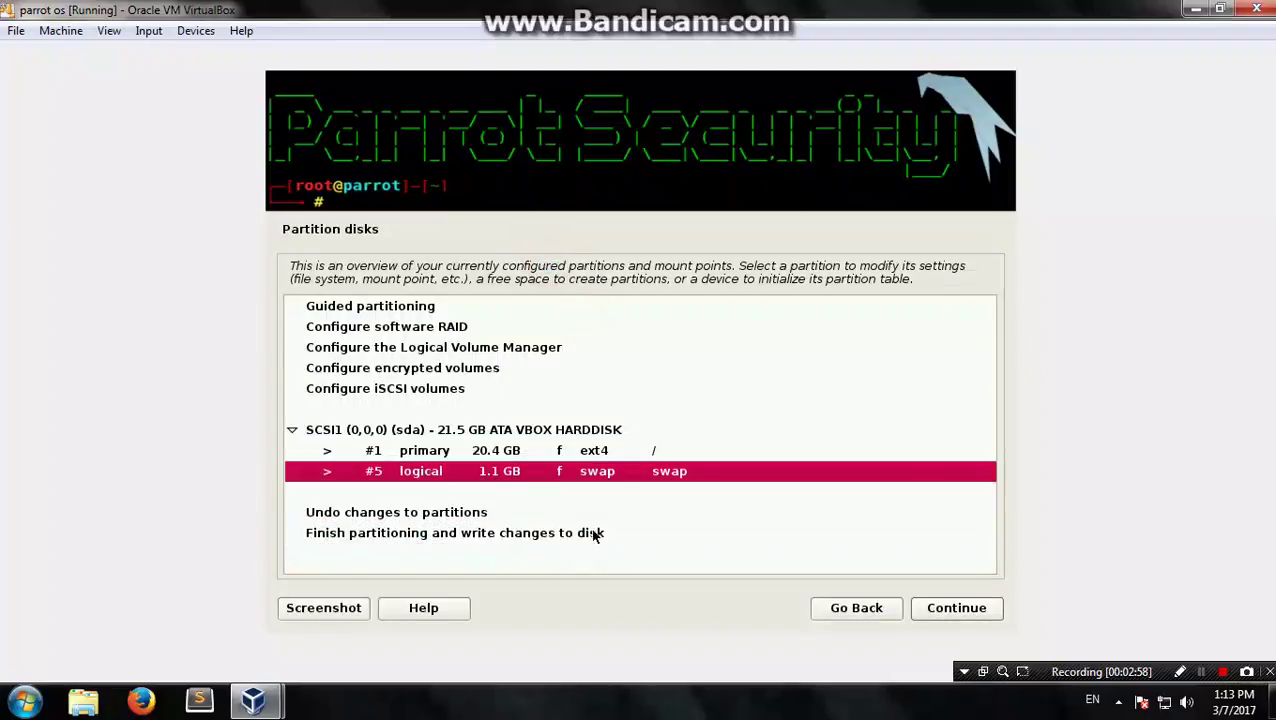
left_click(935, 603)
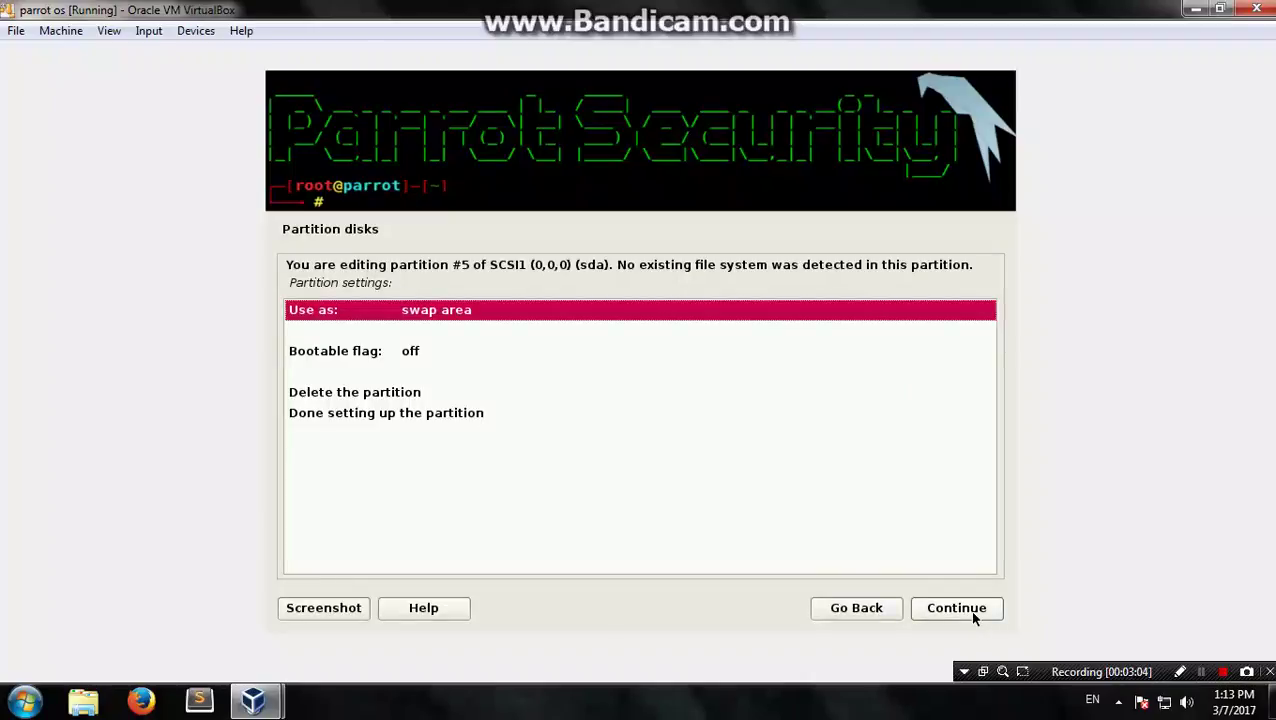
left_click(436, 418)
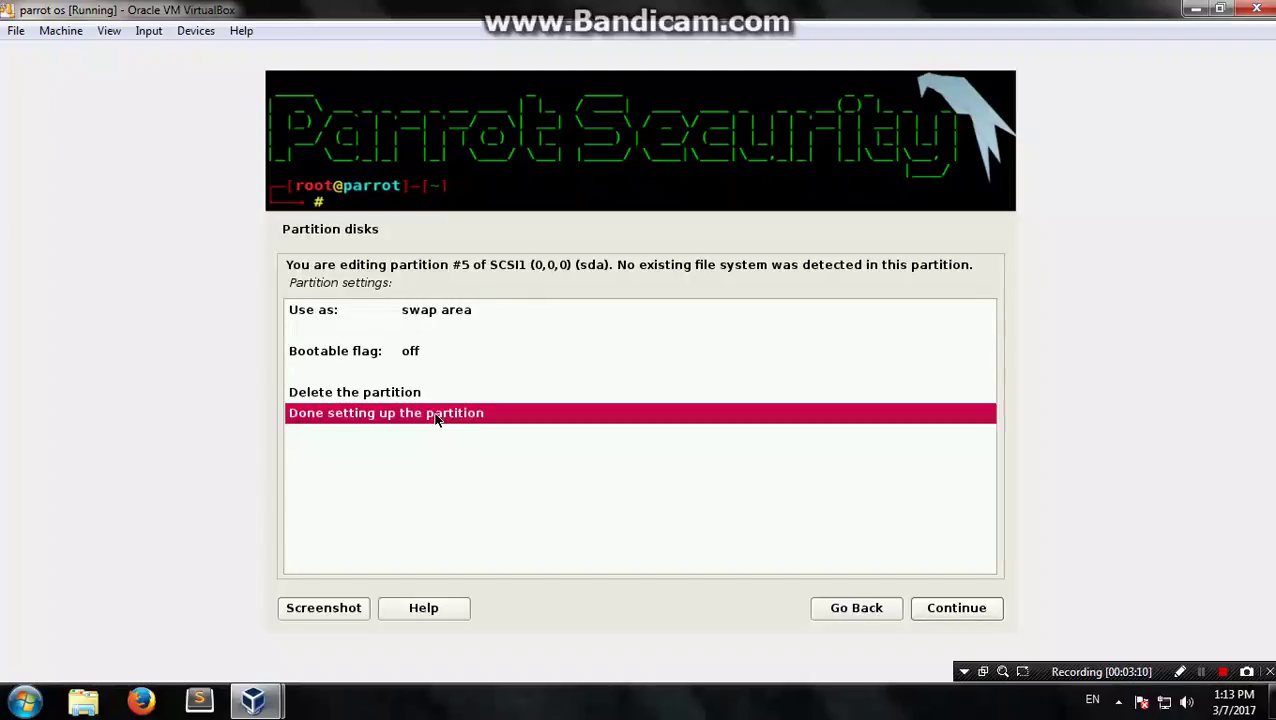
left_click(963, 612)
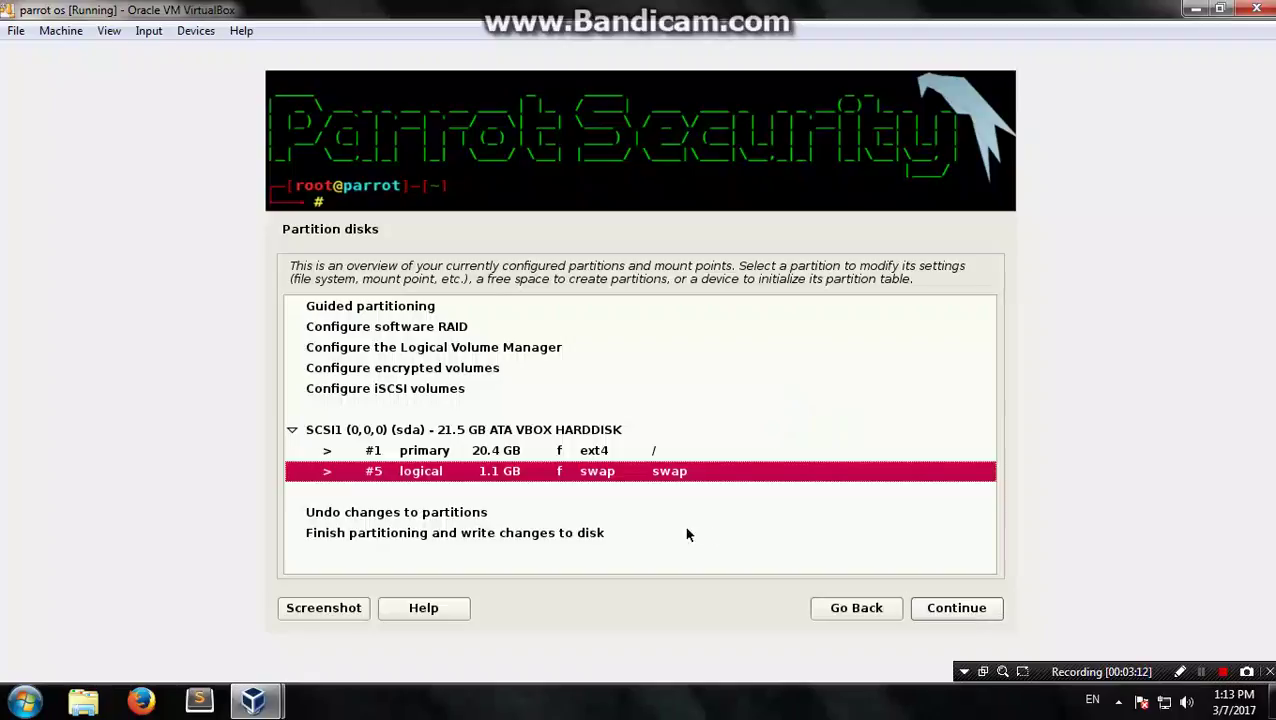
left_click(557, 534)
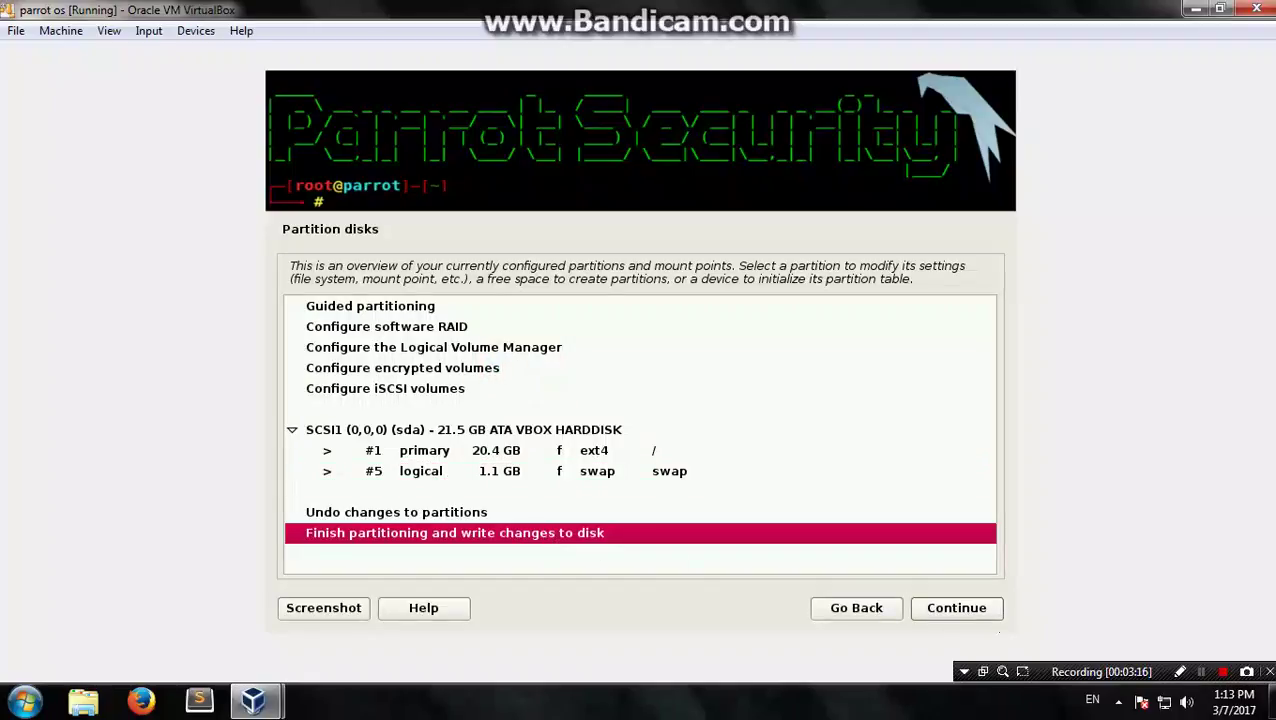
left_click(936, 612)
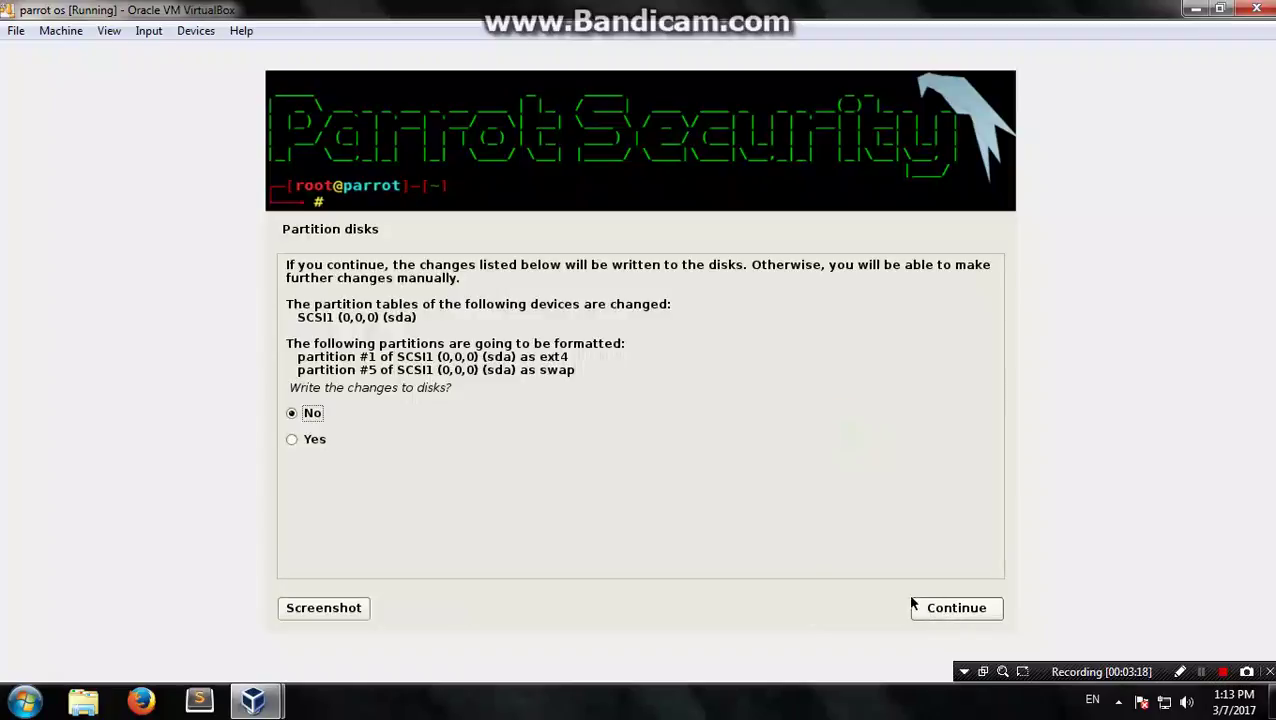
Step: Answer Yes to writing the partition changes to disk and start the installation
left_click(313, 440)
left_click(964, 610)
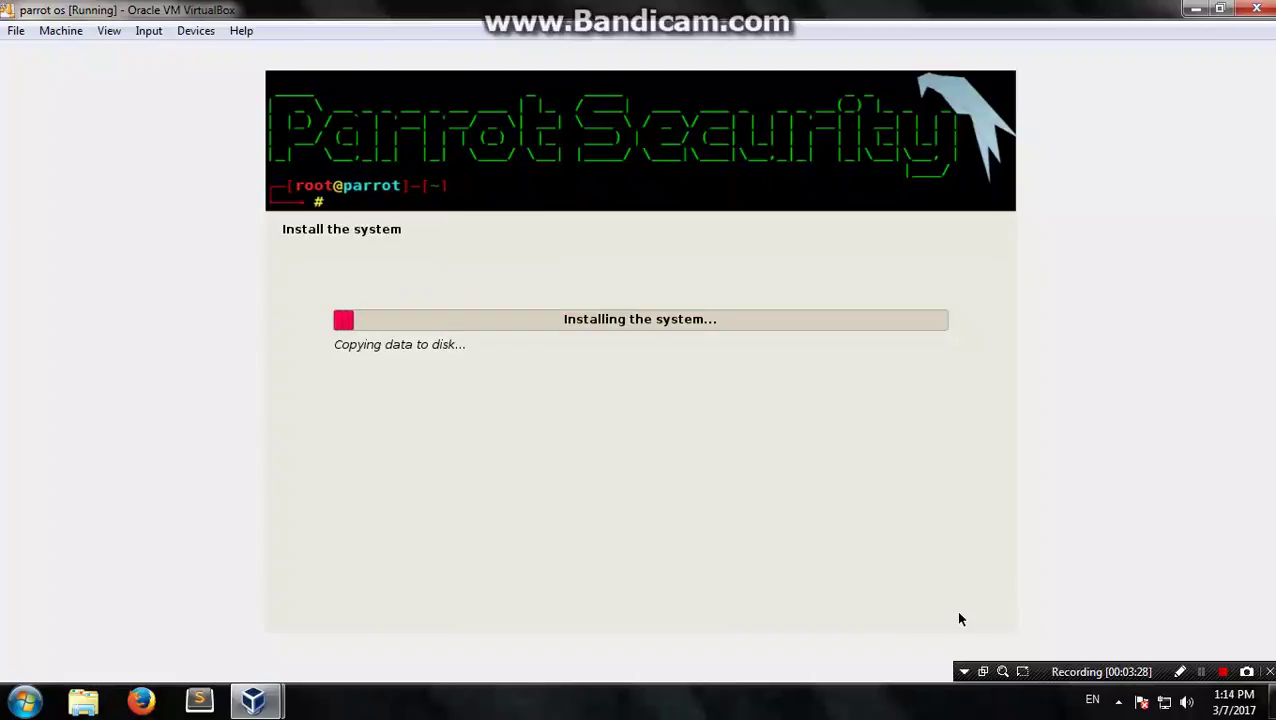
left_click(1202, 672)
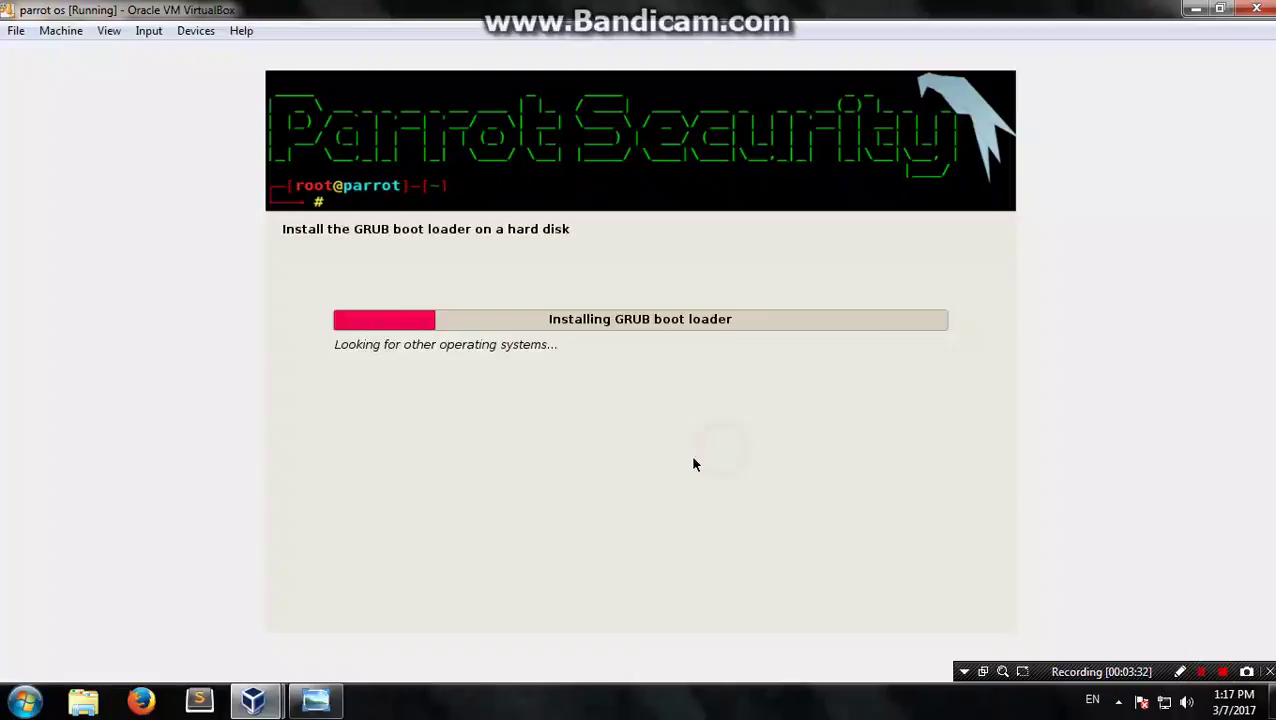
Step: Answer Yes to installing GRUB in the master boot record and select /dev/sda as its device
left_click(330, 374)
left_click(338, 399)
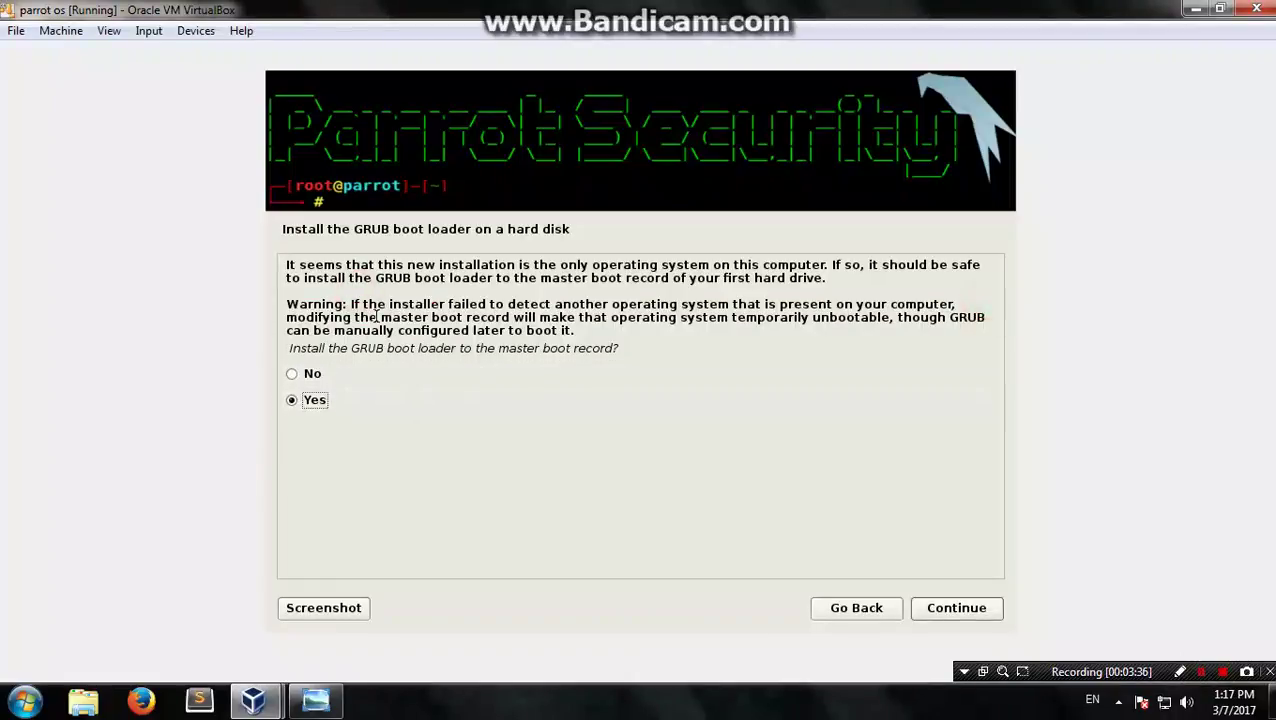
left_click_drag(381, 280, 441, 281)
left_click_drag(354, 290, 453, 281)
left_click(446, 278)
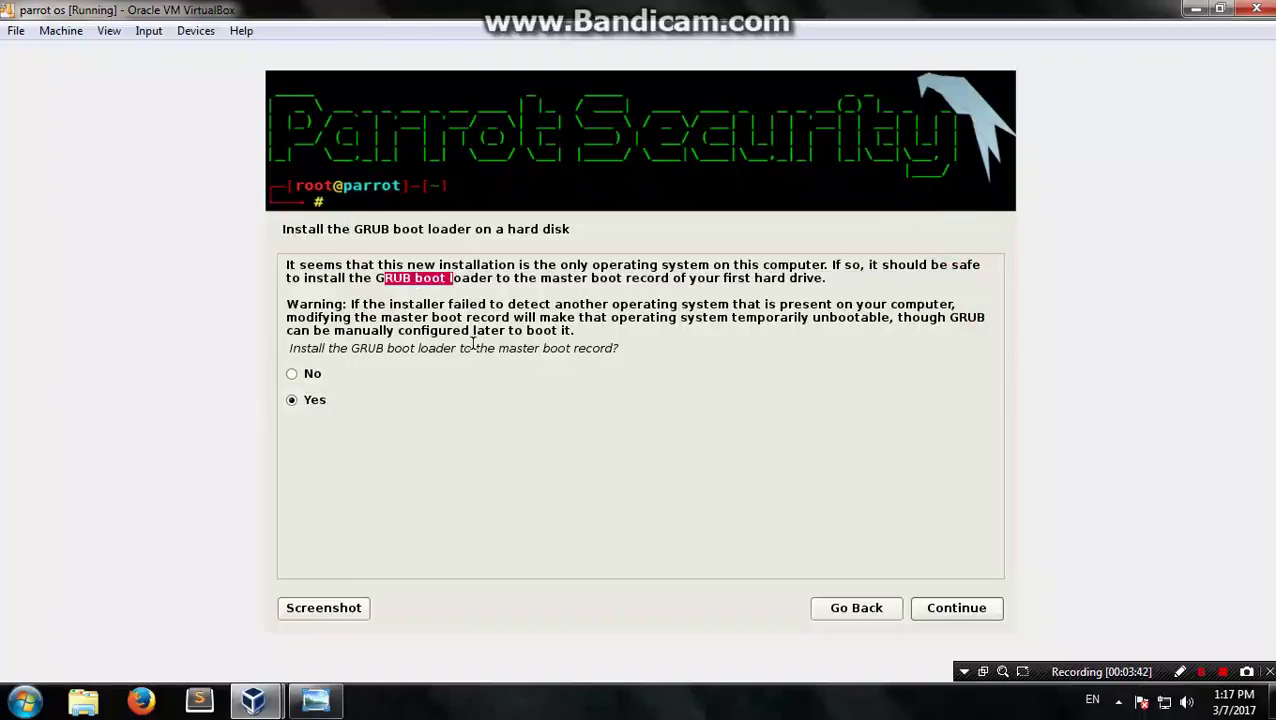
left_click(395, 275)
left_click_drag(378, 278, 520, 279)
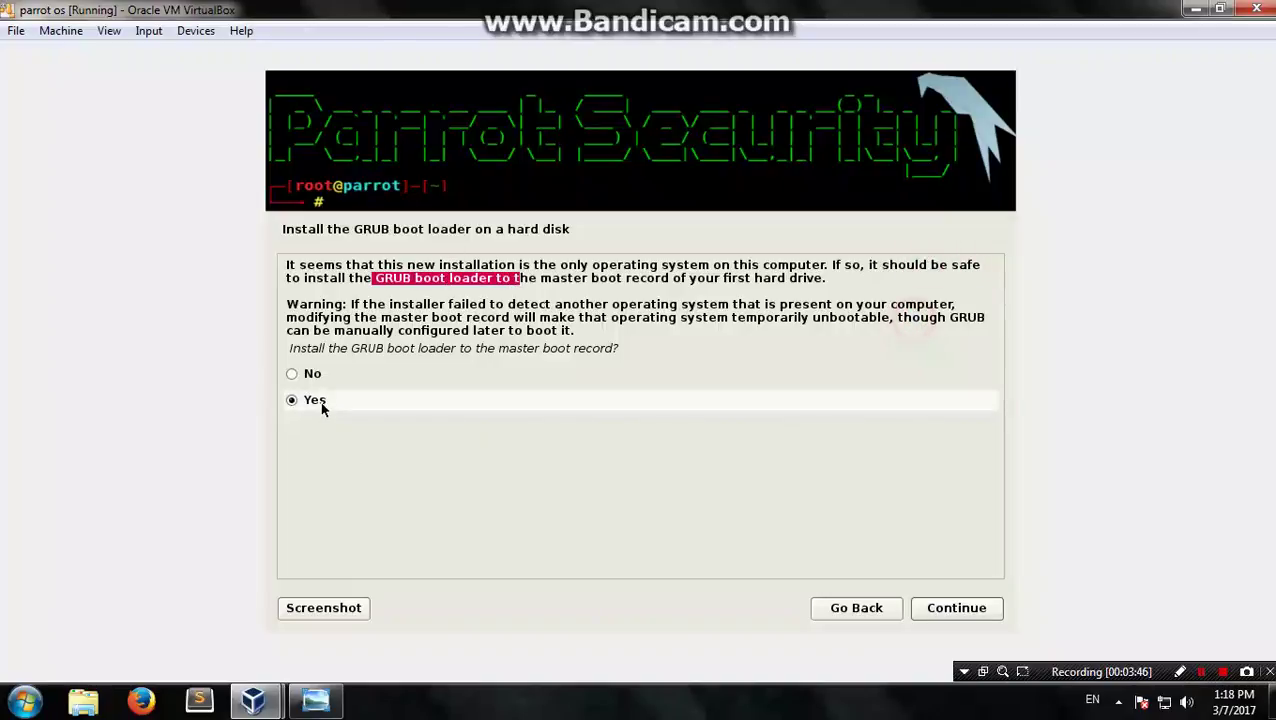
left_click(940, 610)
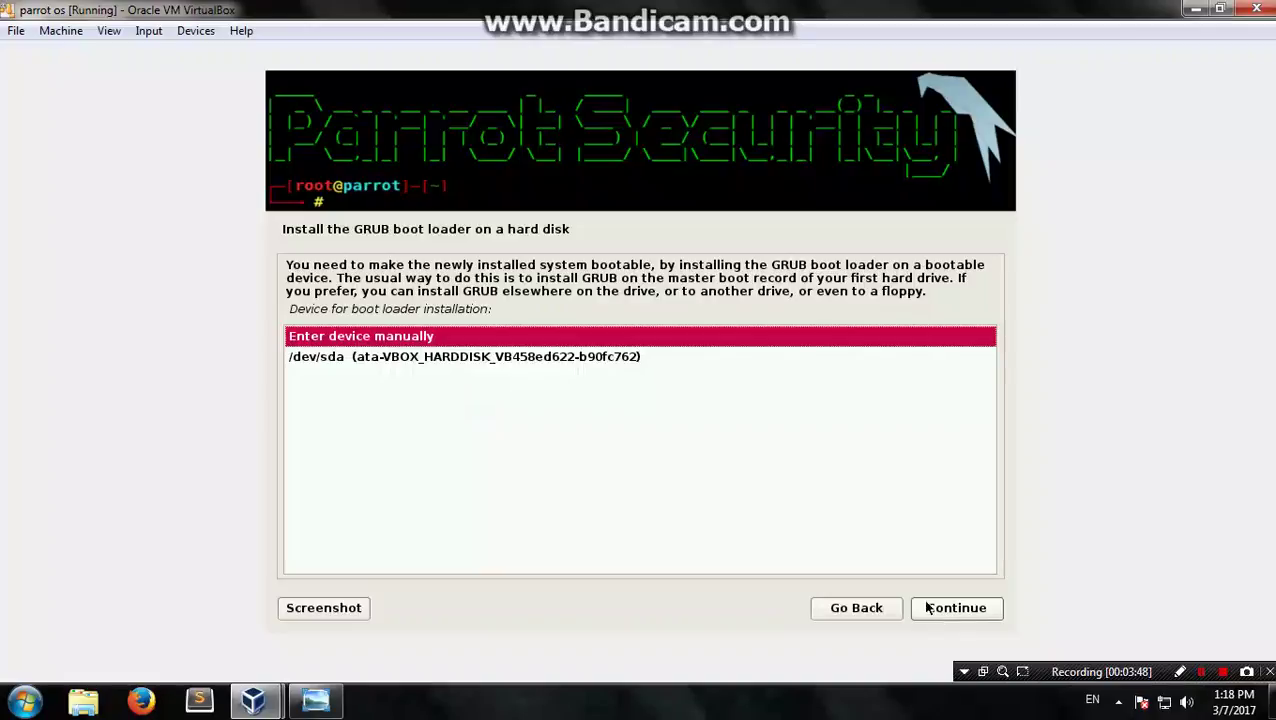
left_click(572, 358)
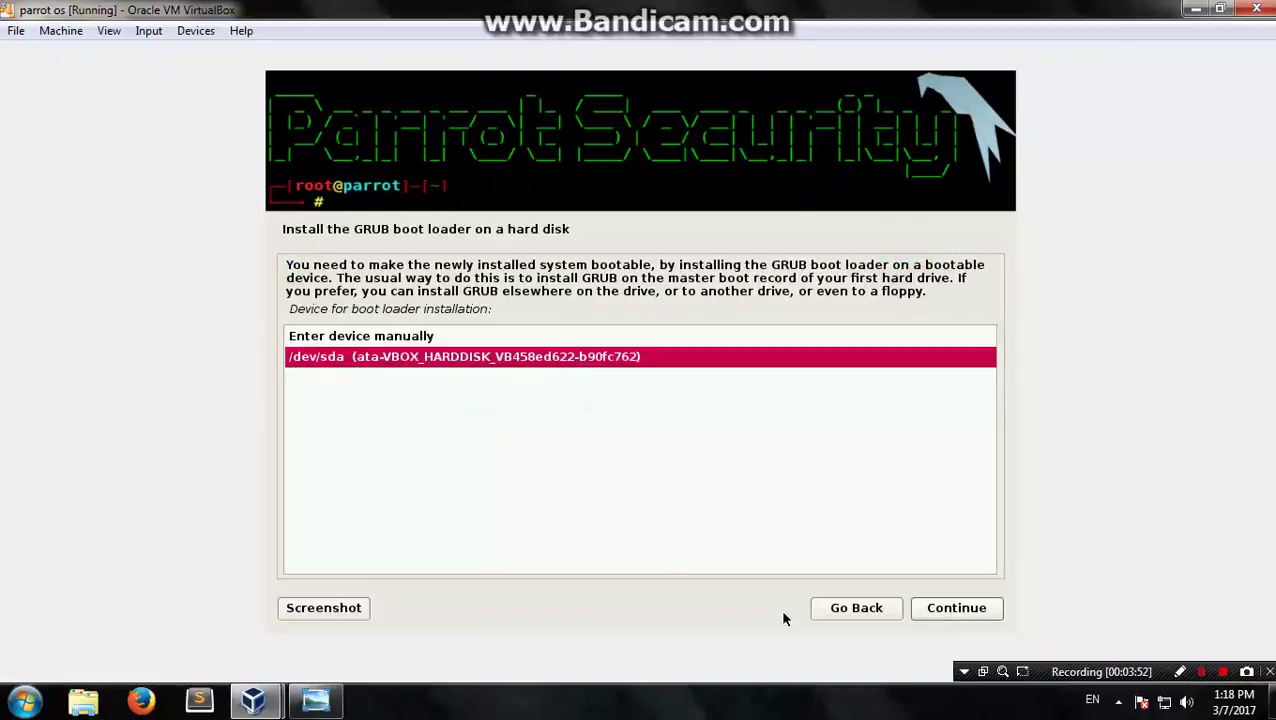
left_click(950, 612)
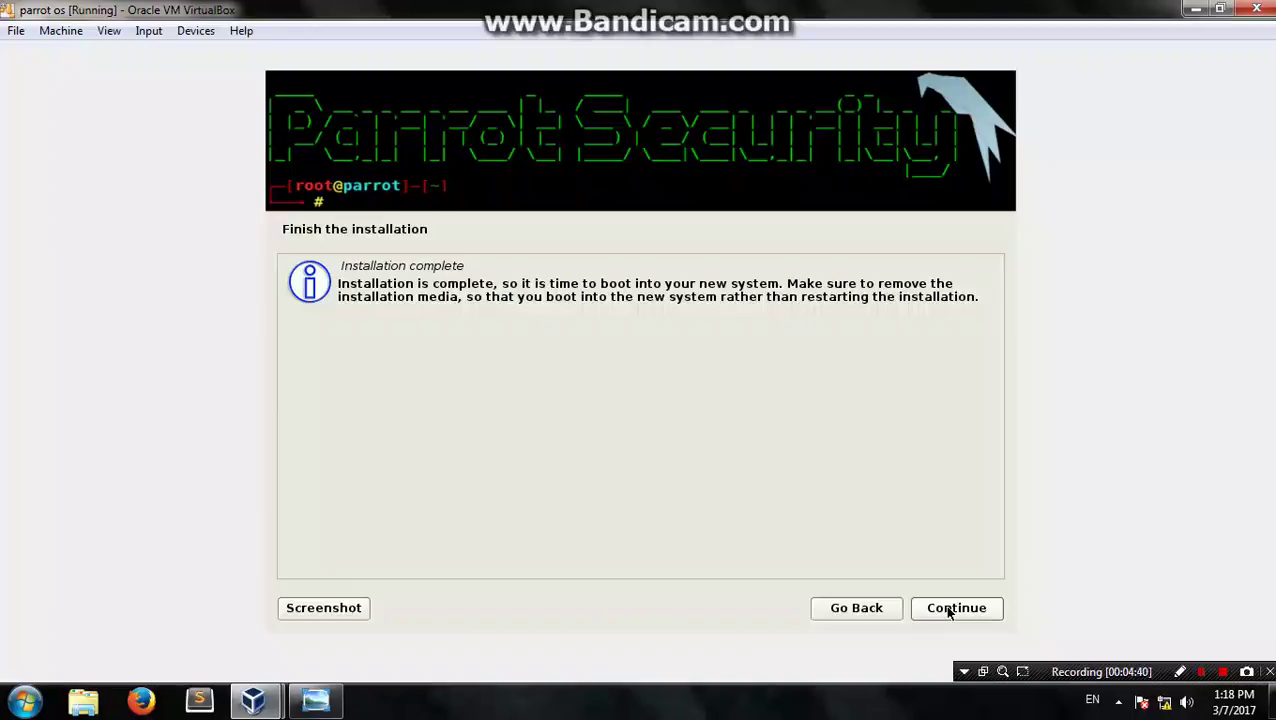
Step: Continue past Installation complete, then bring the Picture1 title slide in Windows Photo Viewer forward
left_click(966, 614)
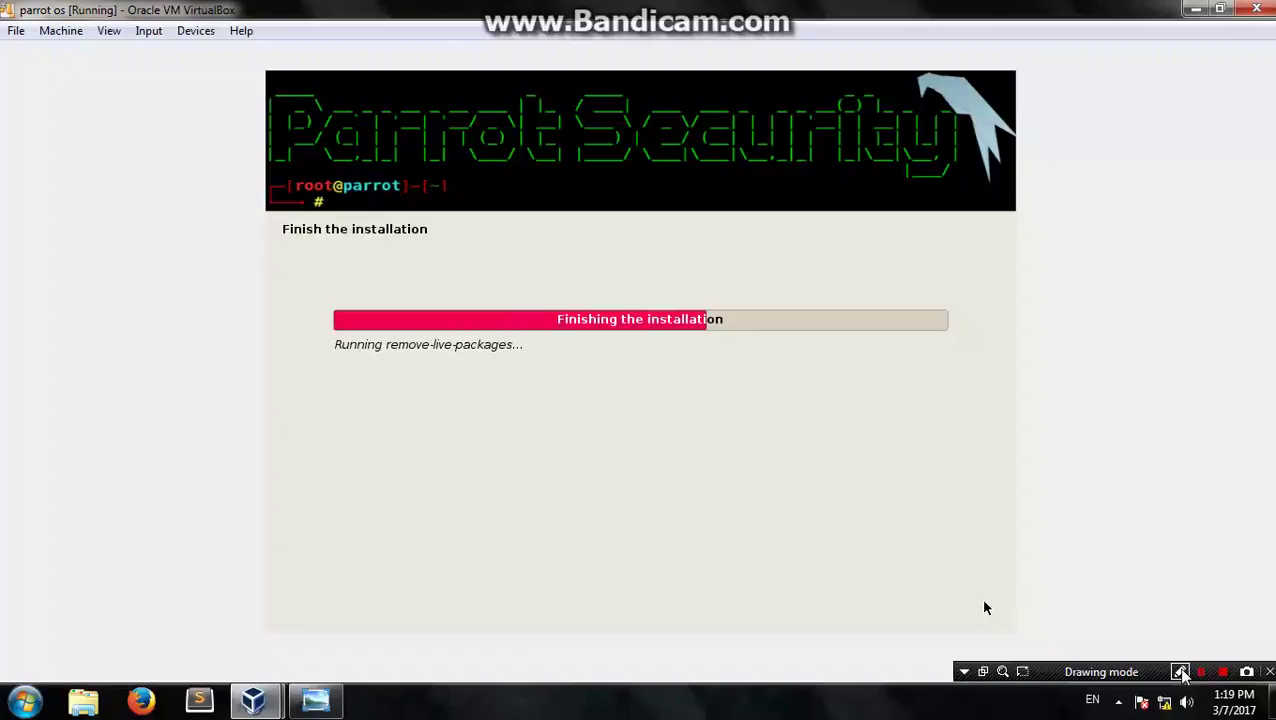
mouse_move(310, 705)
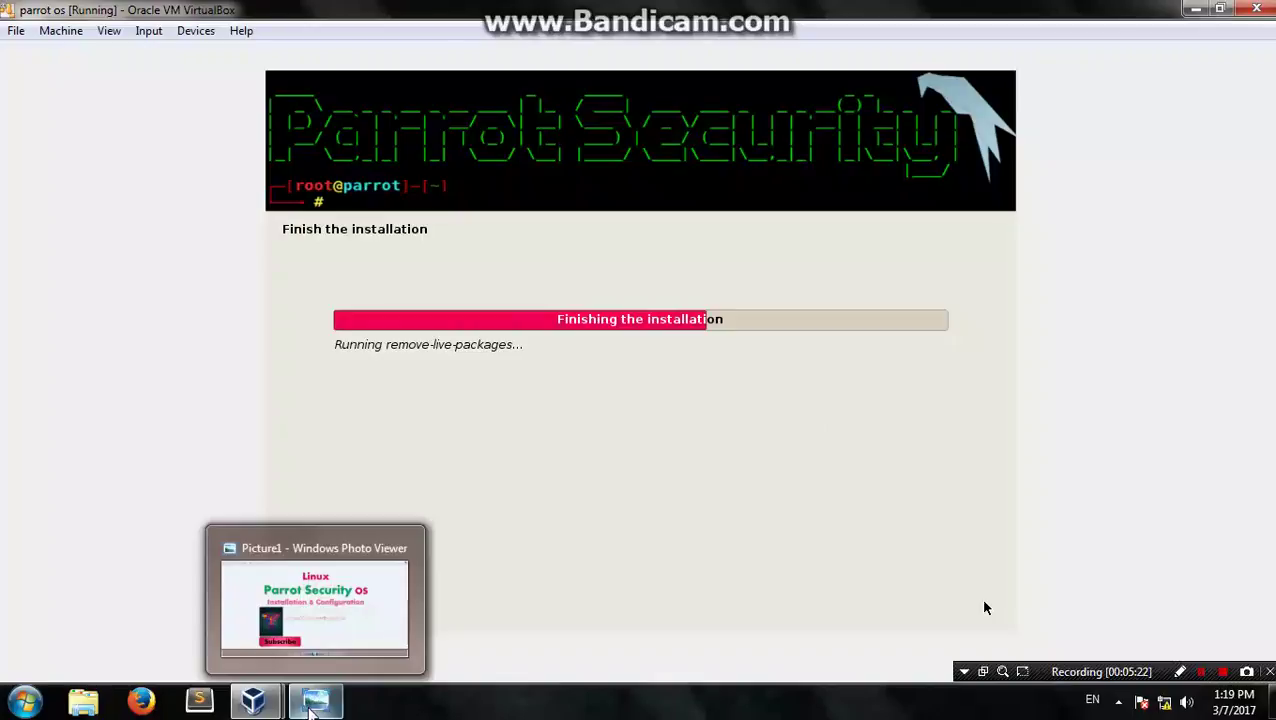
left_click(520, 600)
left_click(540, 272)
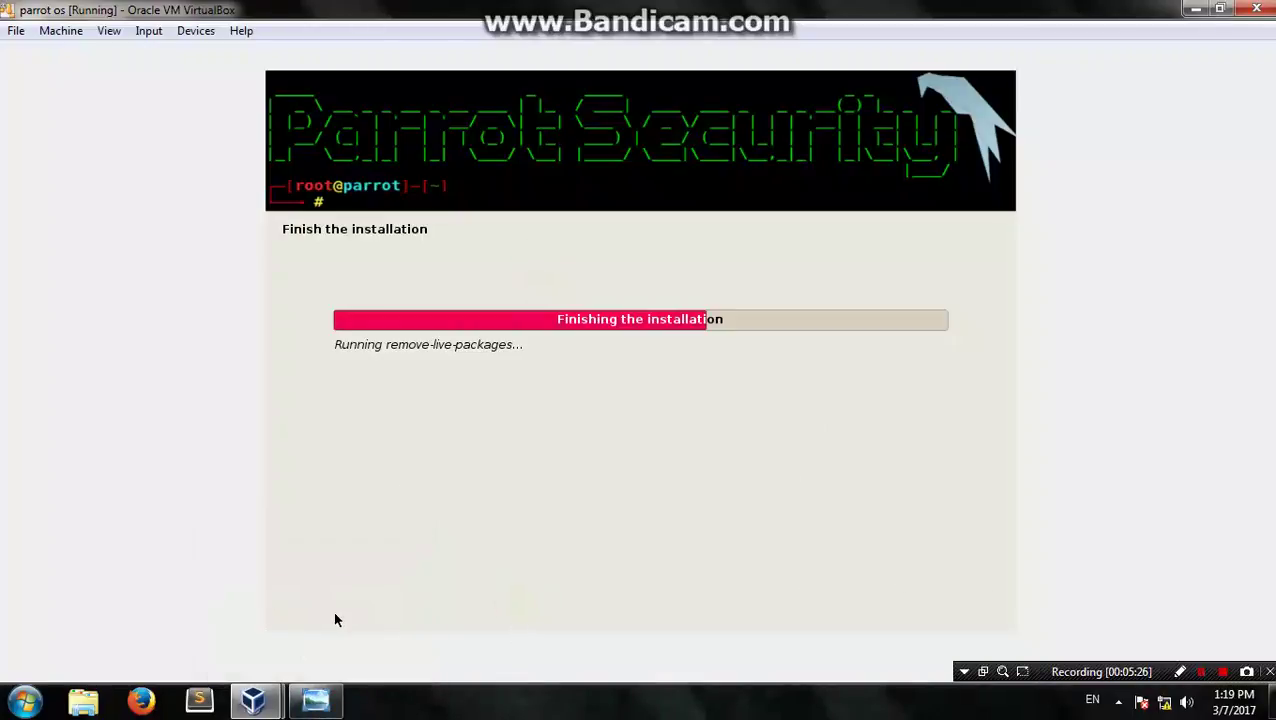
left_click(316, 700)
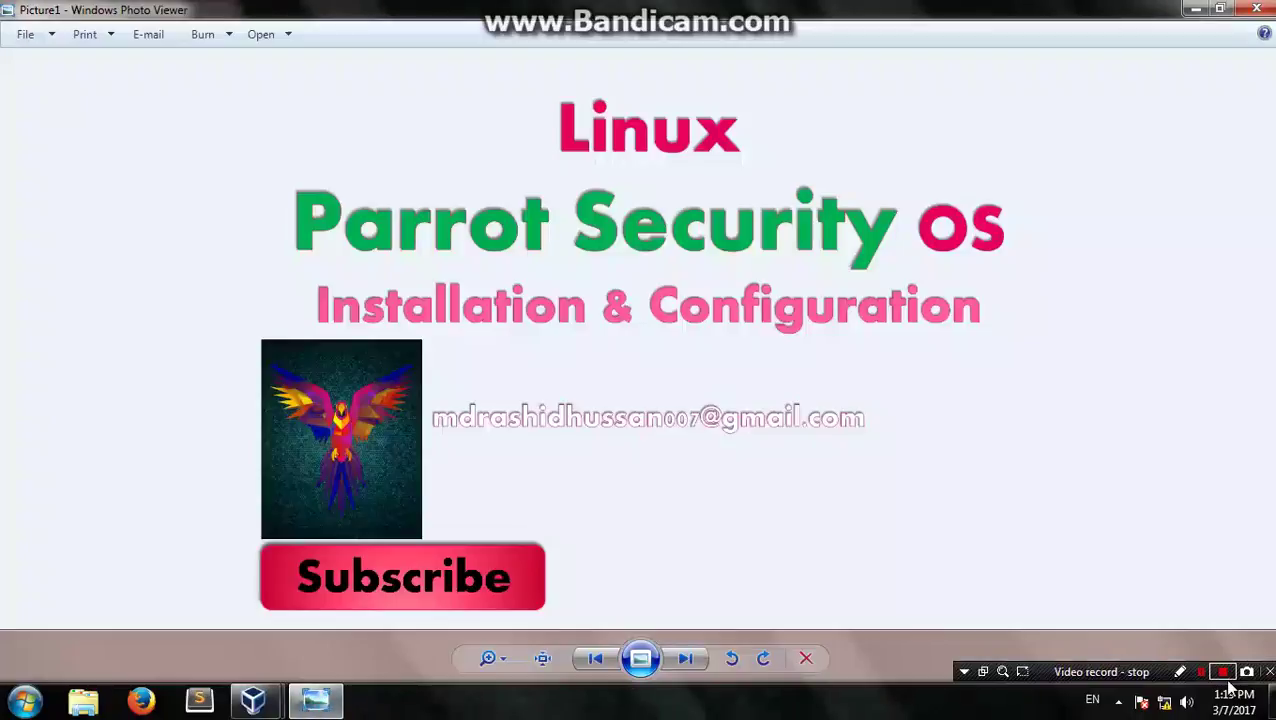
Step: Close the Picture1 slide in Windows Photo Viewer, revealing VirtualBox running remove-live-packages
left_click(1180, 671)
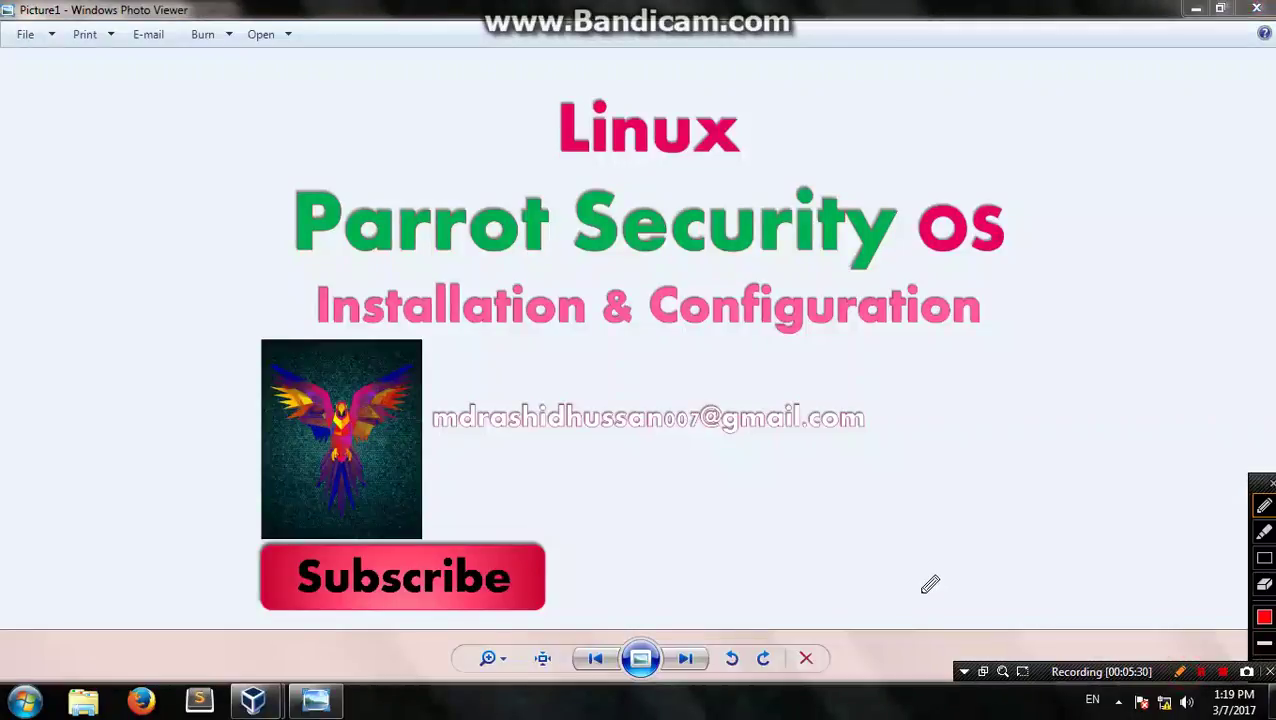
mouse_move(255, 546)
left_mouse_down()
mouse_move(342, 530)
mouse_move(518, 530)
mouse_move(560, 576)
mouse_move(335, 610)
mouse_move(256, 562)
mouse_move(258, 546)
left_mouse_up()
left_click_drag(590, 583, 638, 548)
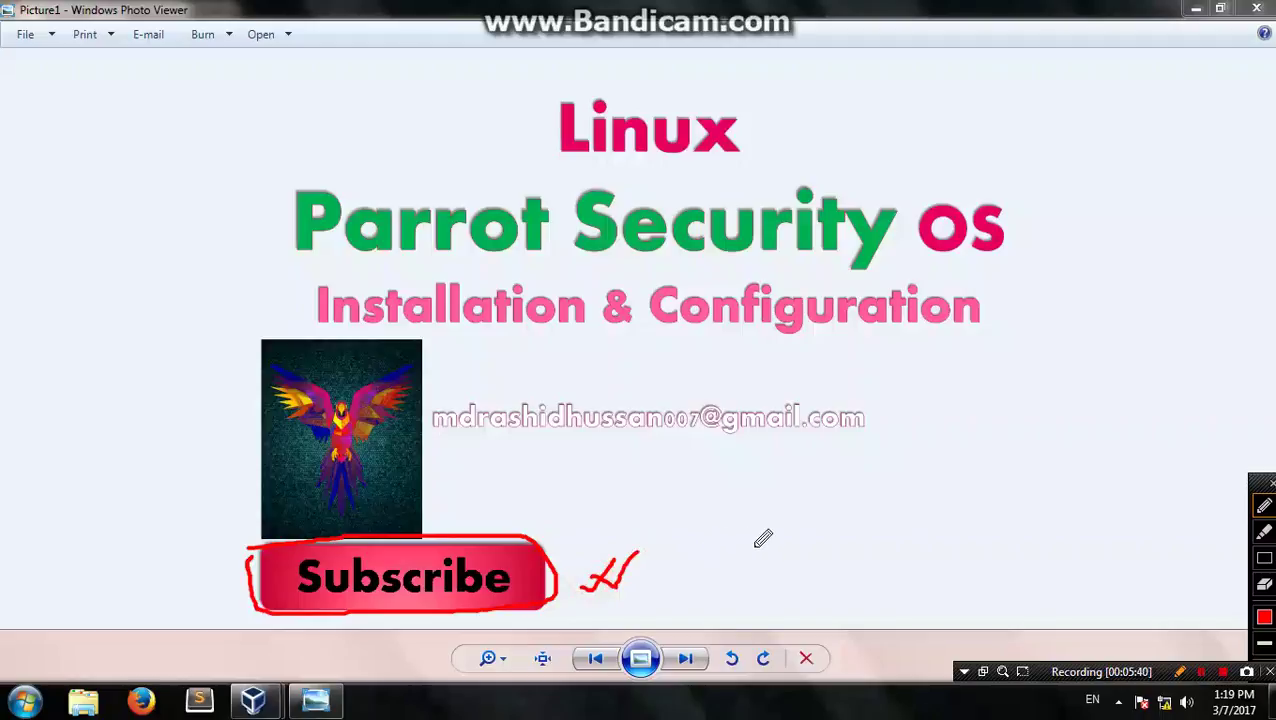
left_click(1177, 673)
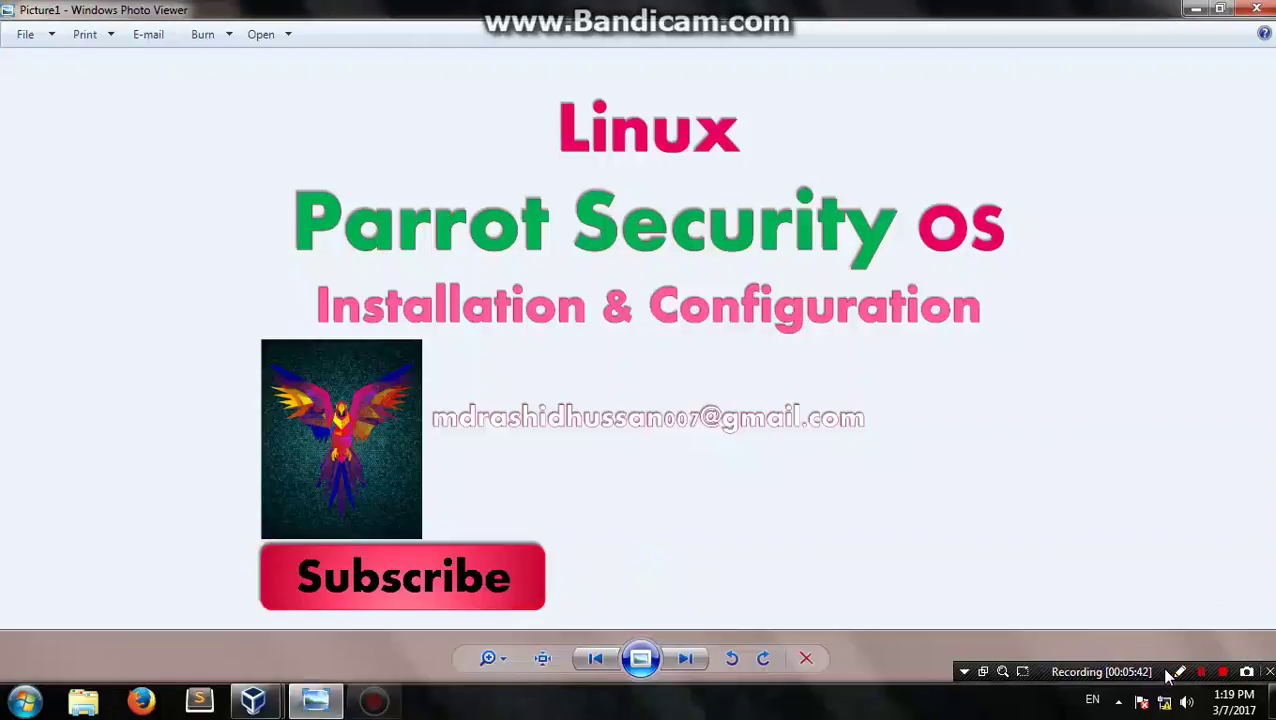
left_click(1256, 9)
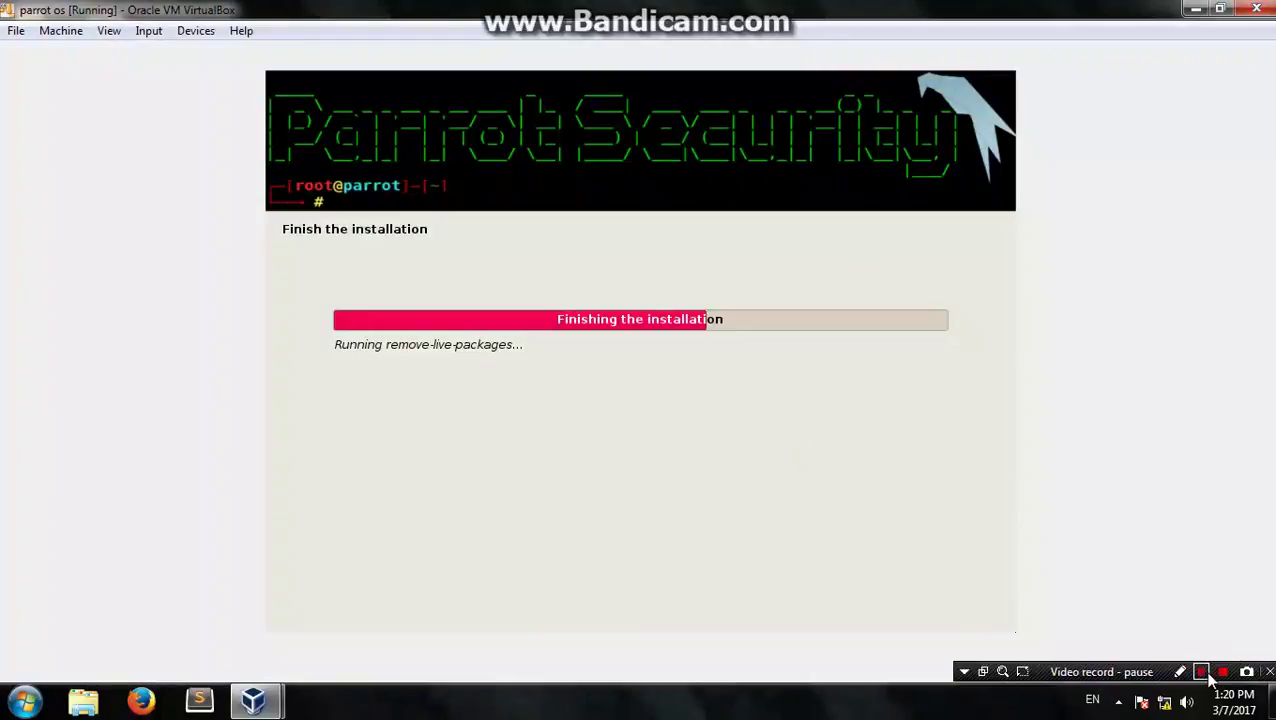
Step: Focus the VM window and let Parrot reboot into the installed system with /dev/sda1 clean
left_click(1203, 673)
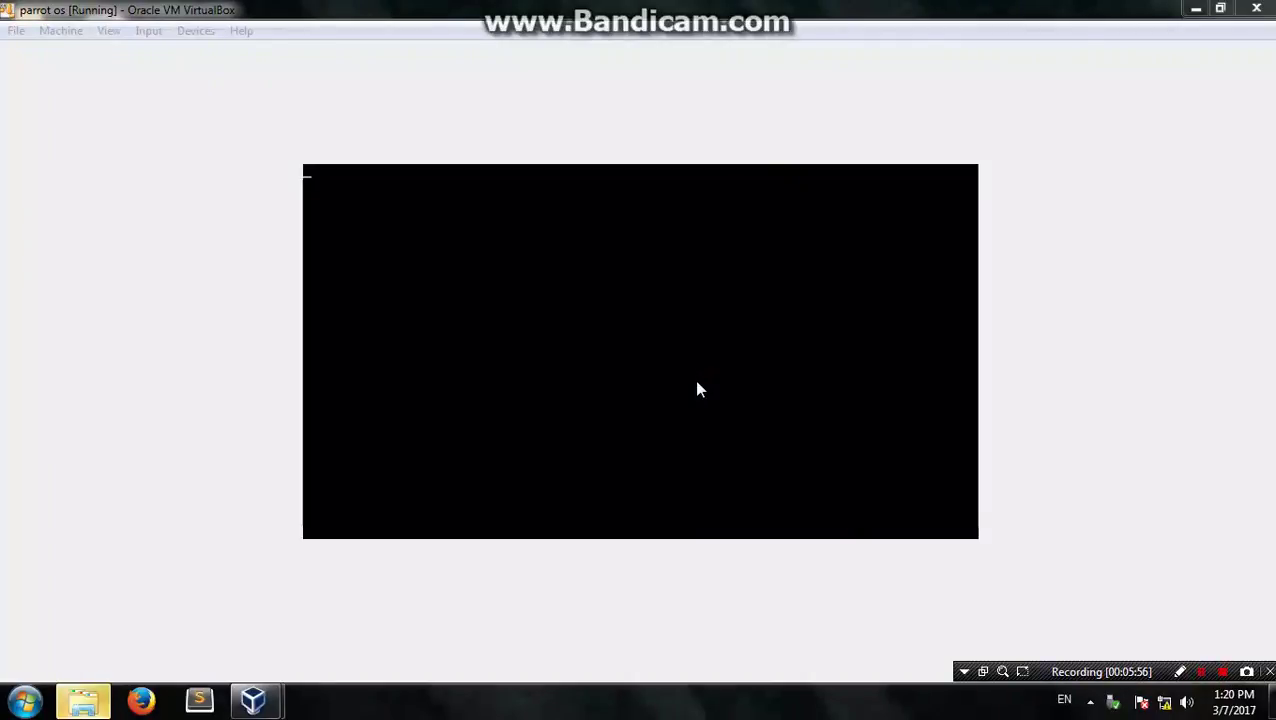
left_click(638, 290)
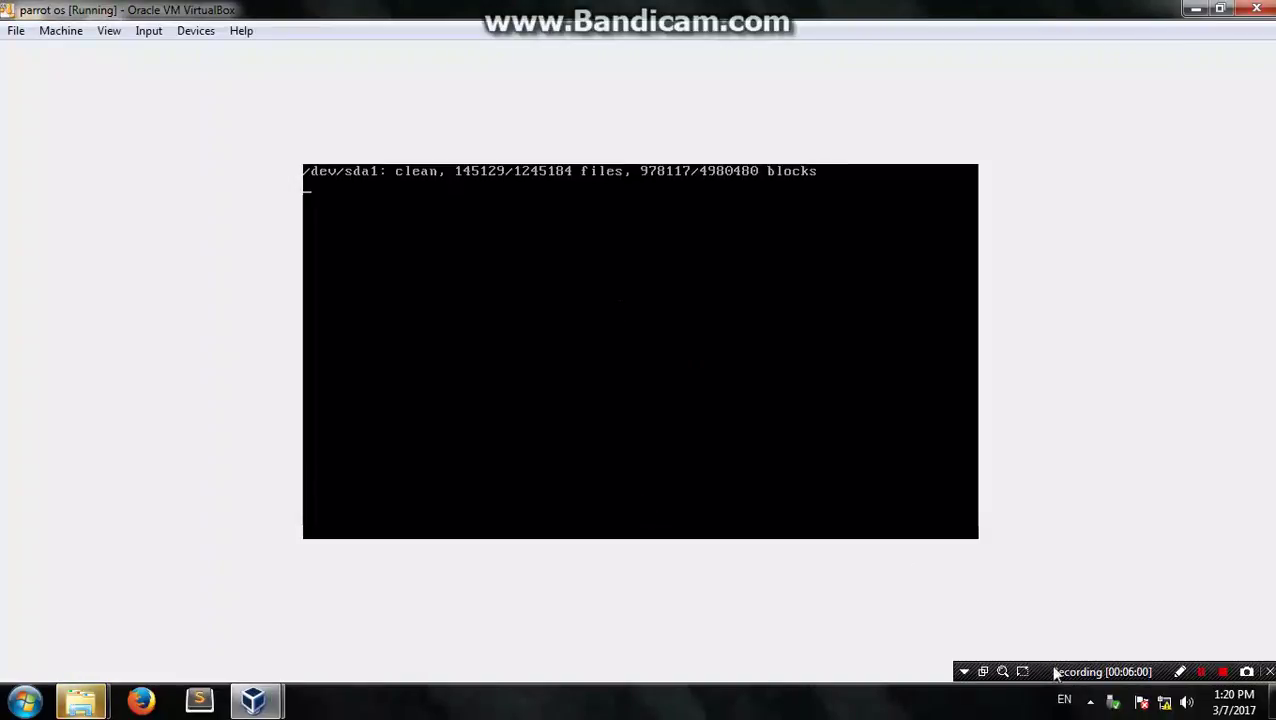
left_click(1203, 678)
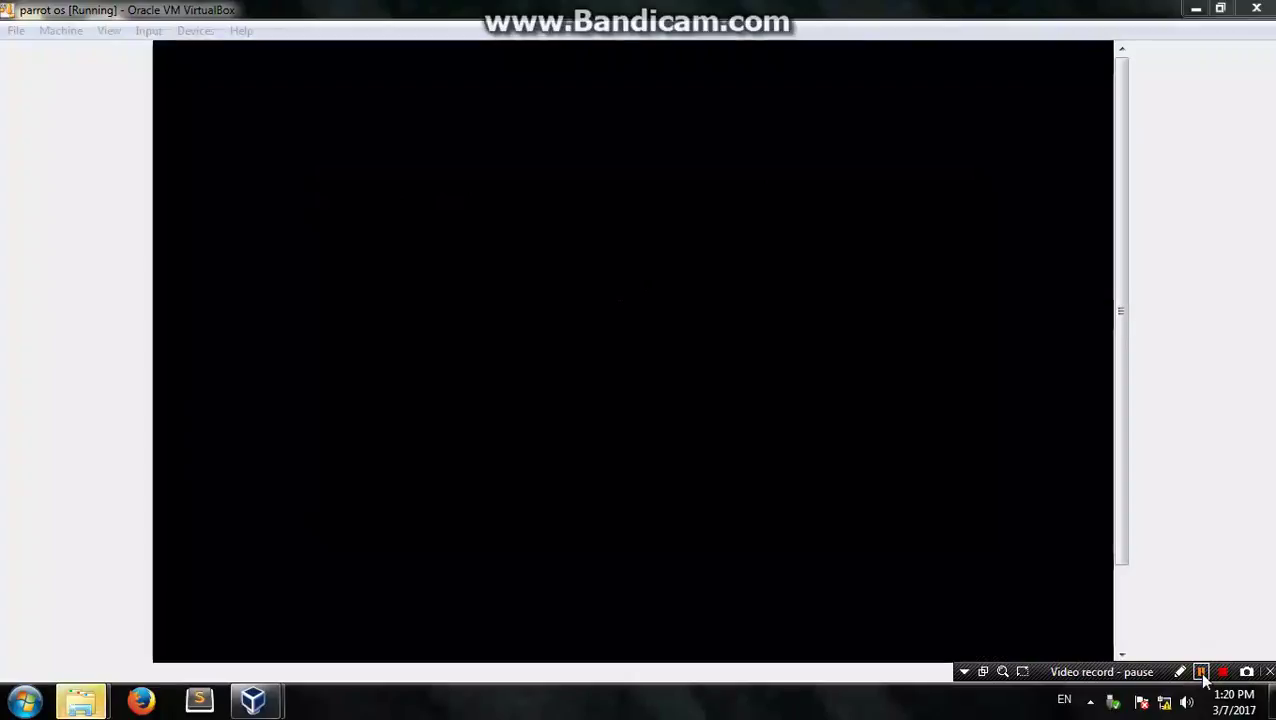
left_click(1201, 672)
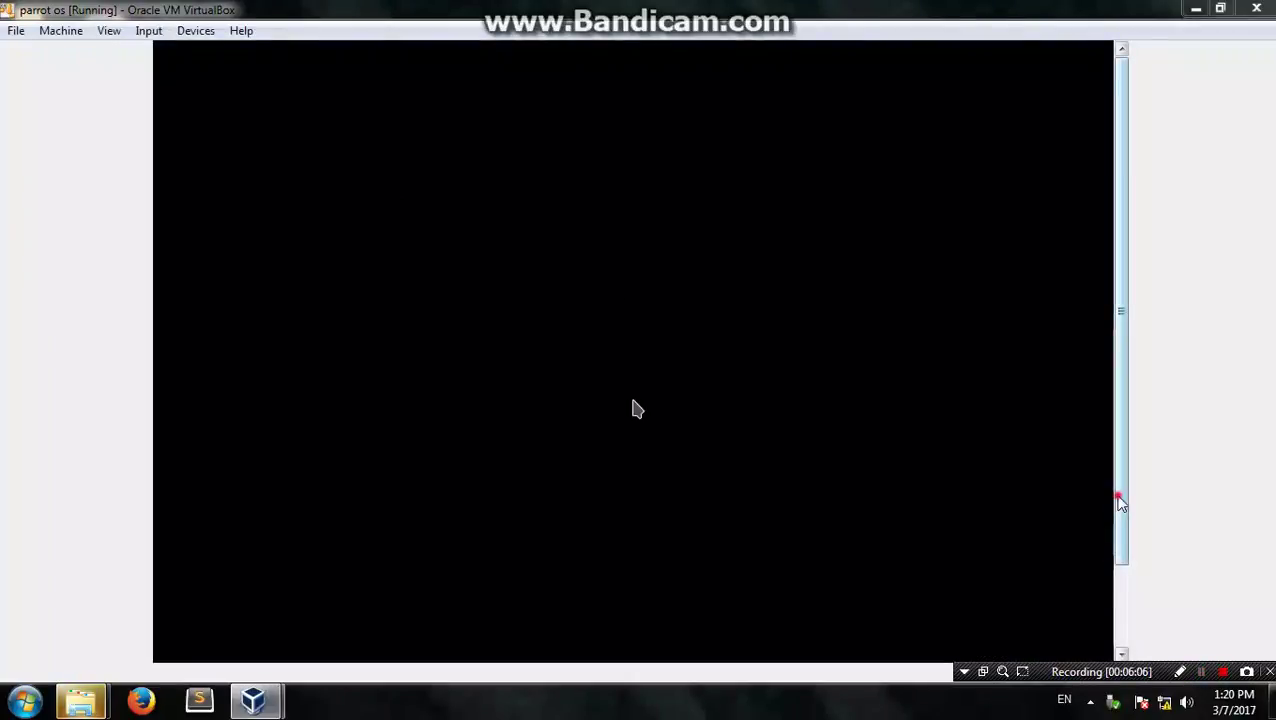
left_click_drag(1120, 503, 1121, 549)
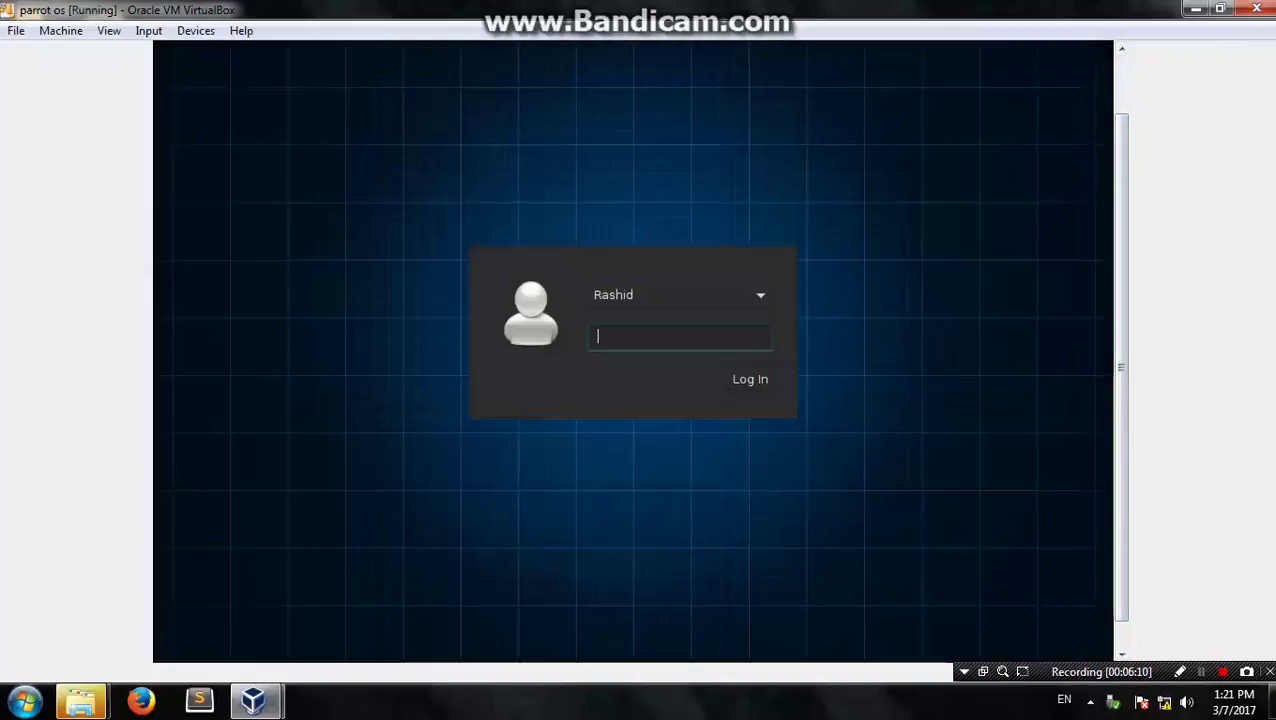
Step: Log in through Other... as user root with the account password
left_click(630, 297)
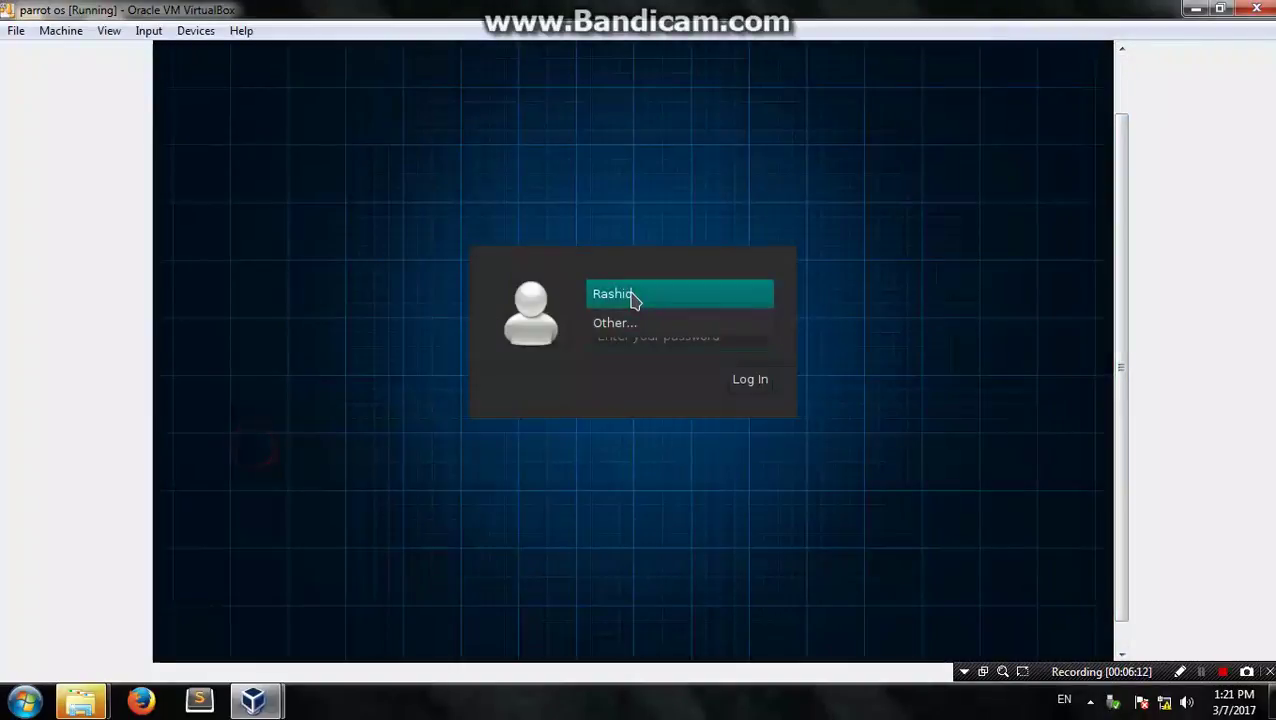
left_click(630, 321)
type("root")
key("Return")
type("*****")
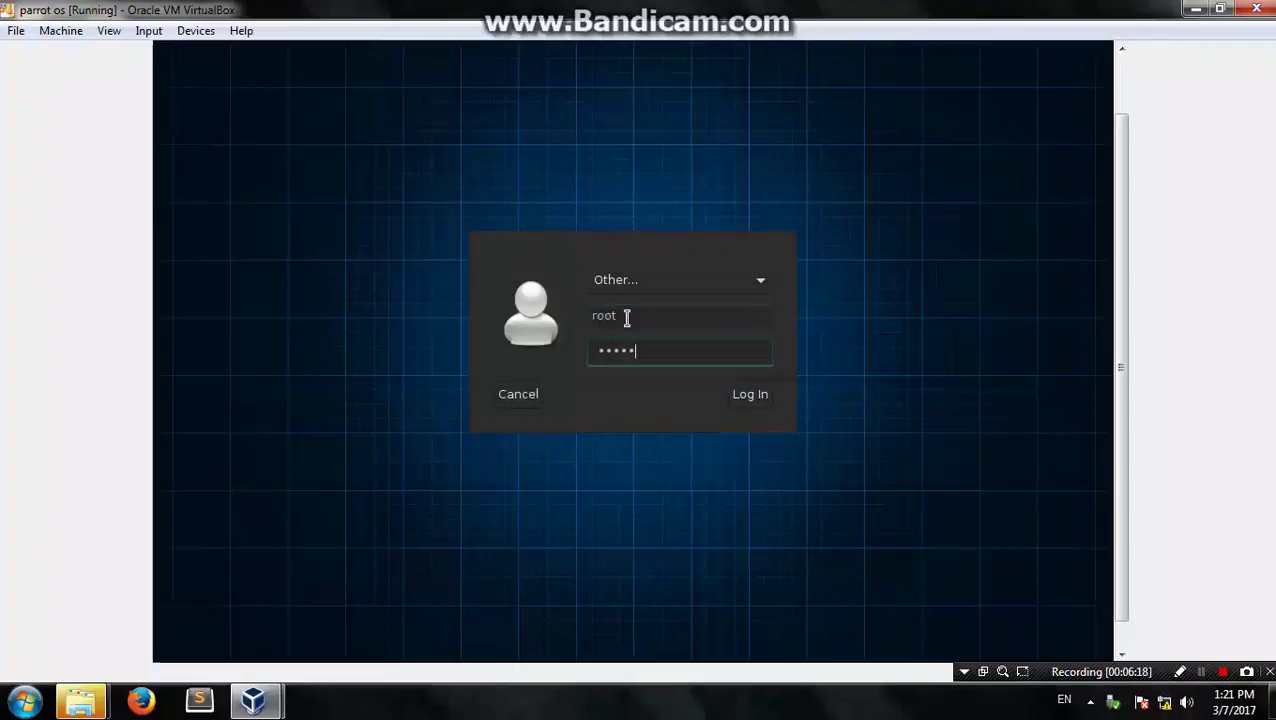
type("***")
left_click(746, 398)
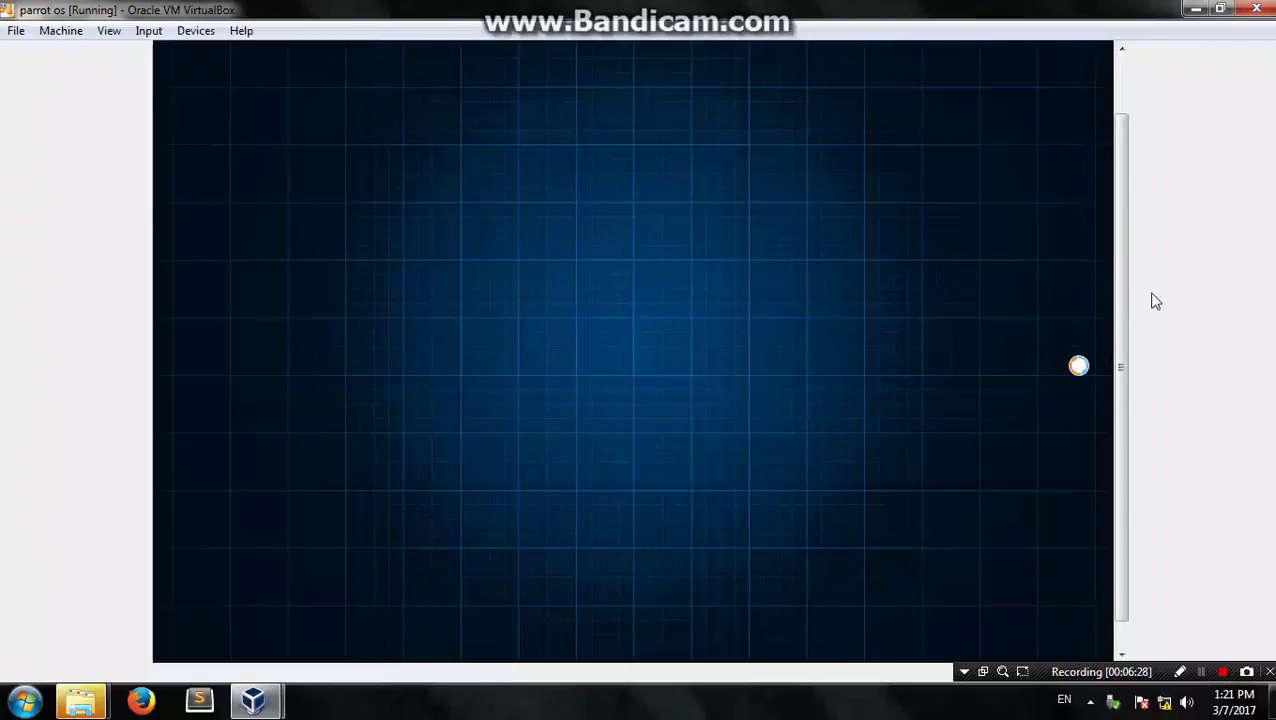
left_click_drag(1120, 299, 1125, 360)
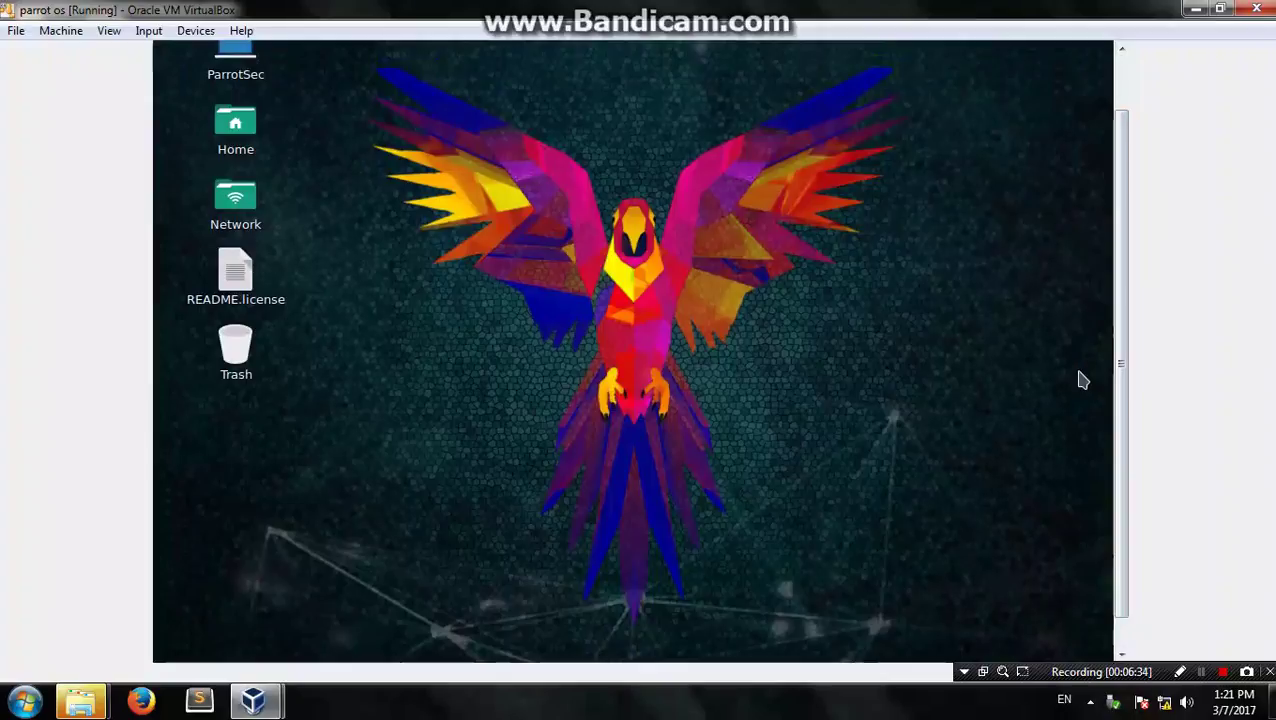
Step: Switch the Parrot VM to full-screen mode and open a root terminal in ~/Desktop
left_click(148, 30)
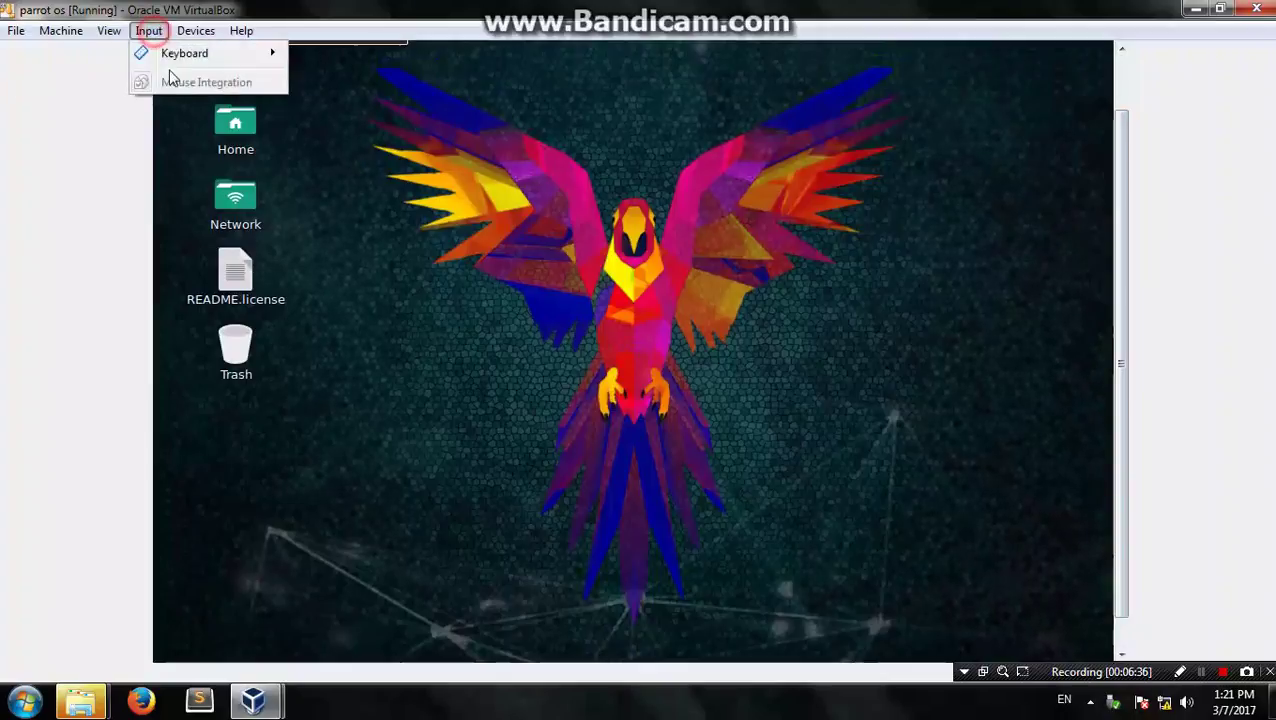
left_click(152, 52)
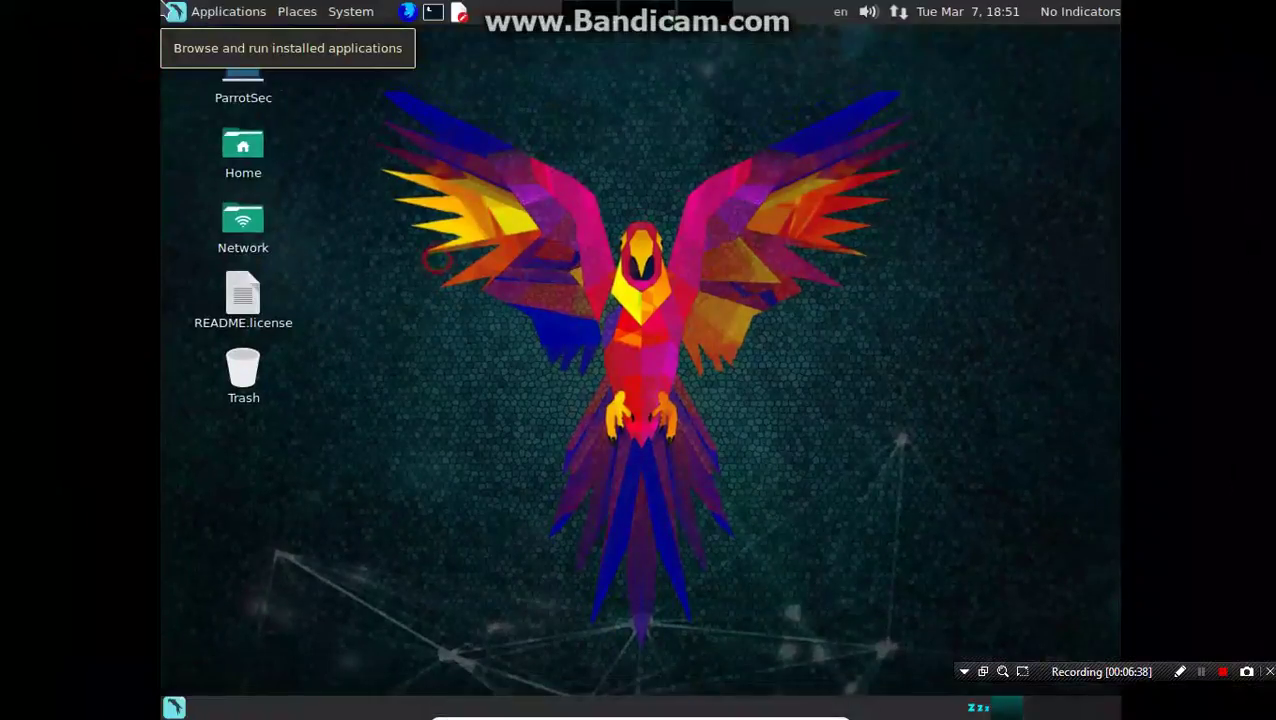
right_click(343, 136)
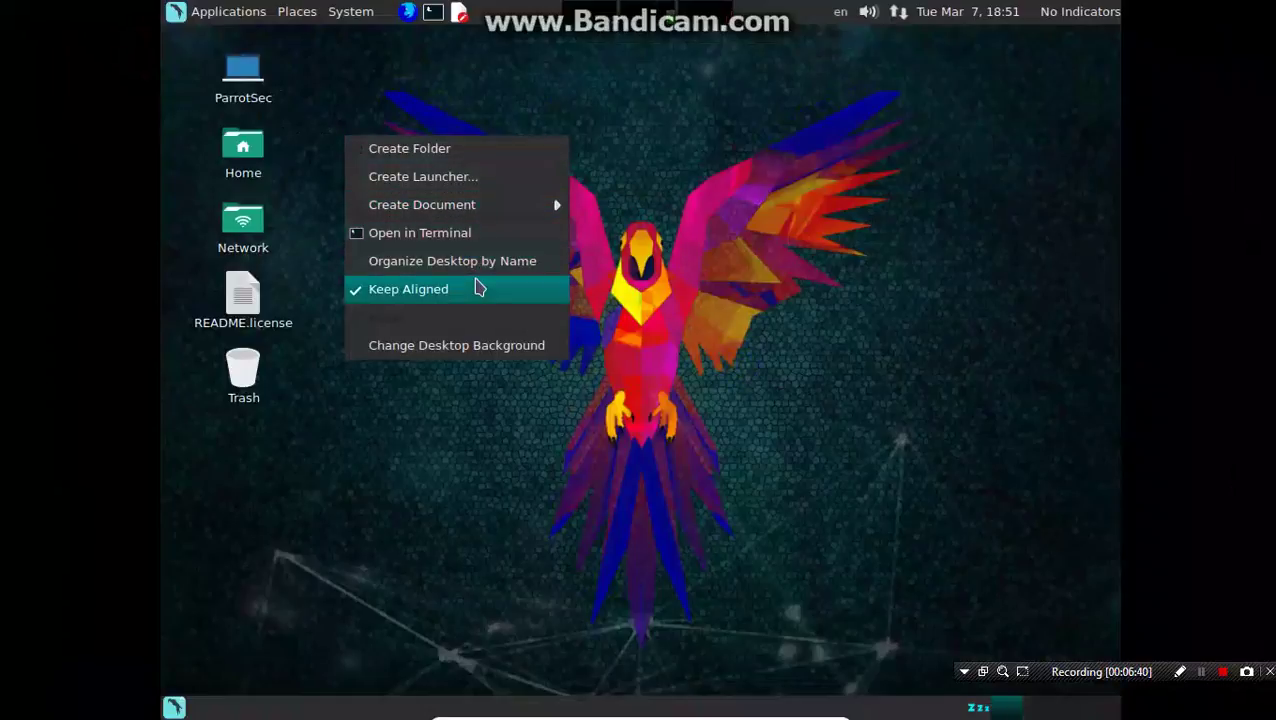
left_click(468, 233)
Step: Run ifconfig to list interfaces with eth0 at 10.0.2.15, plus a mistyped 'hest' command
type("ifconfig")
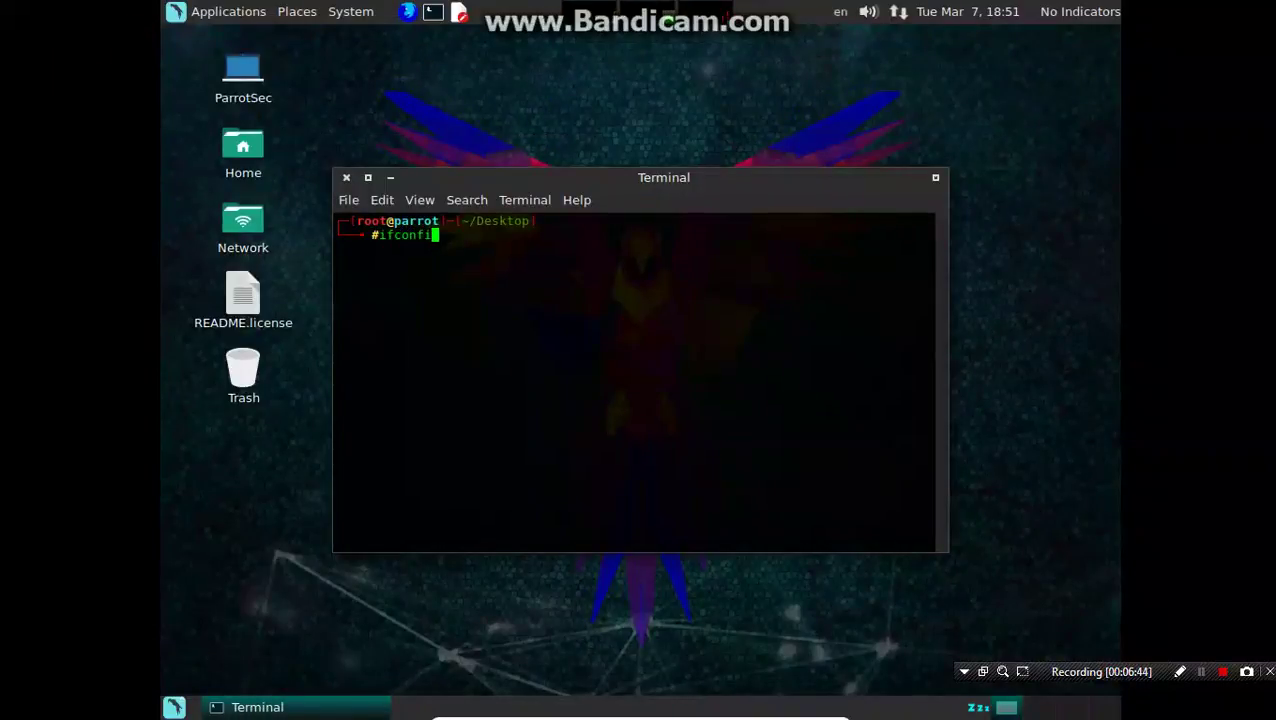
key("Return")
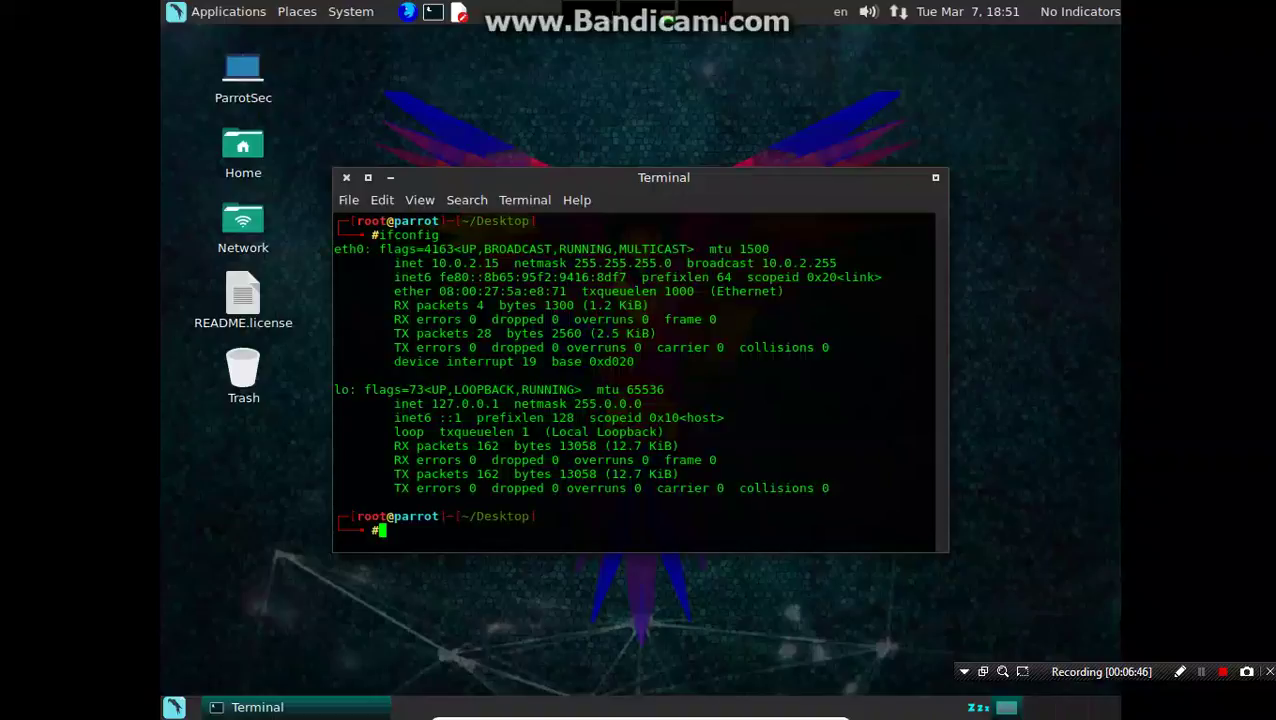
type("hes")
type("t")
key("Return")
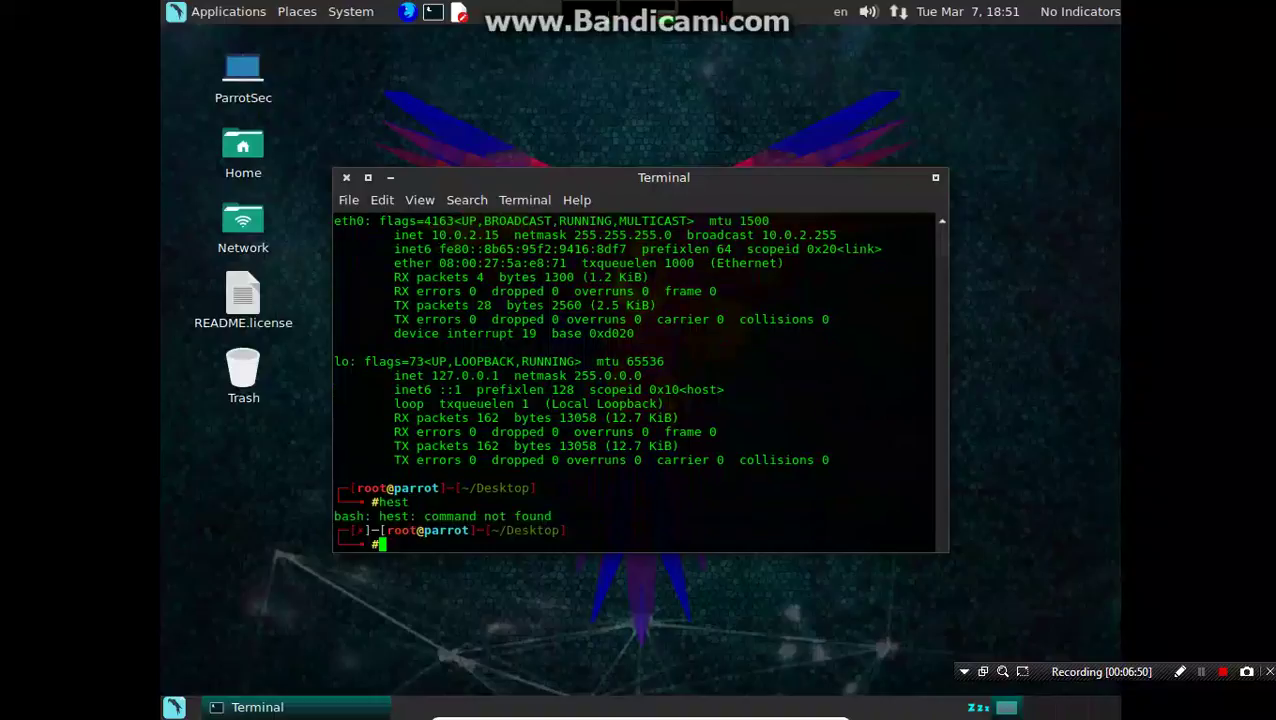
key("Return")
key("Return")
key("Return")
key("Return")
key("Return")
Step: Run ls, cal, date and ls again, then clear the terminal
type("ls")
key("Return")
key("Return")
key("Return")
key("Return")
key("Return")
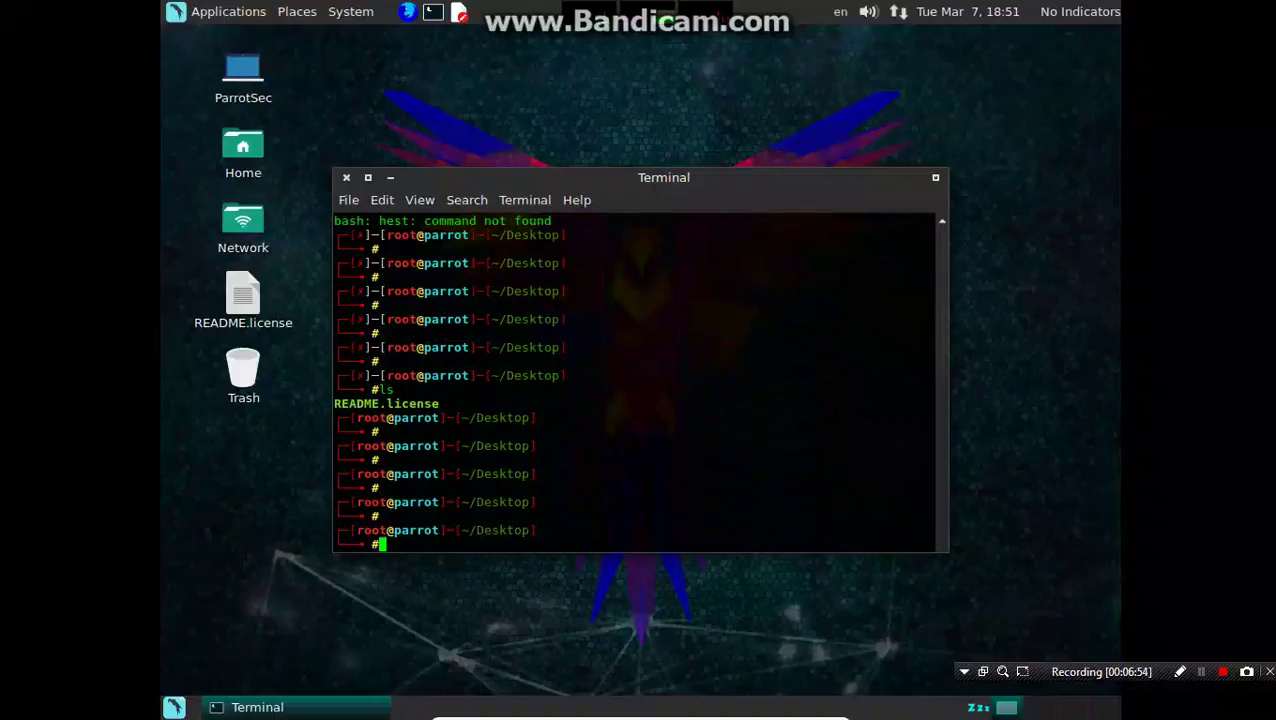
type("cal")
key("Return")
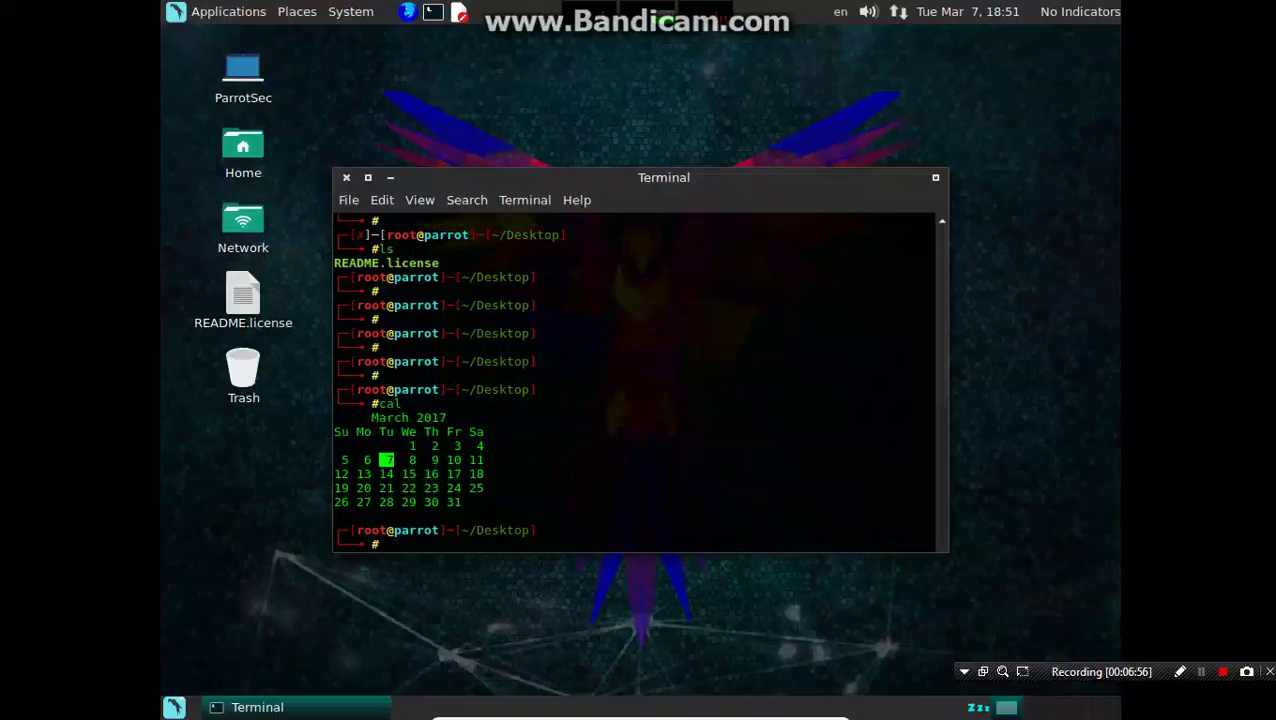
type("date")
key("Return")
key("Return")
key("Return")
key("Return")
key("Return")
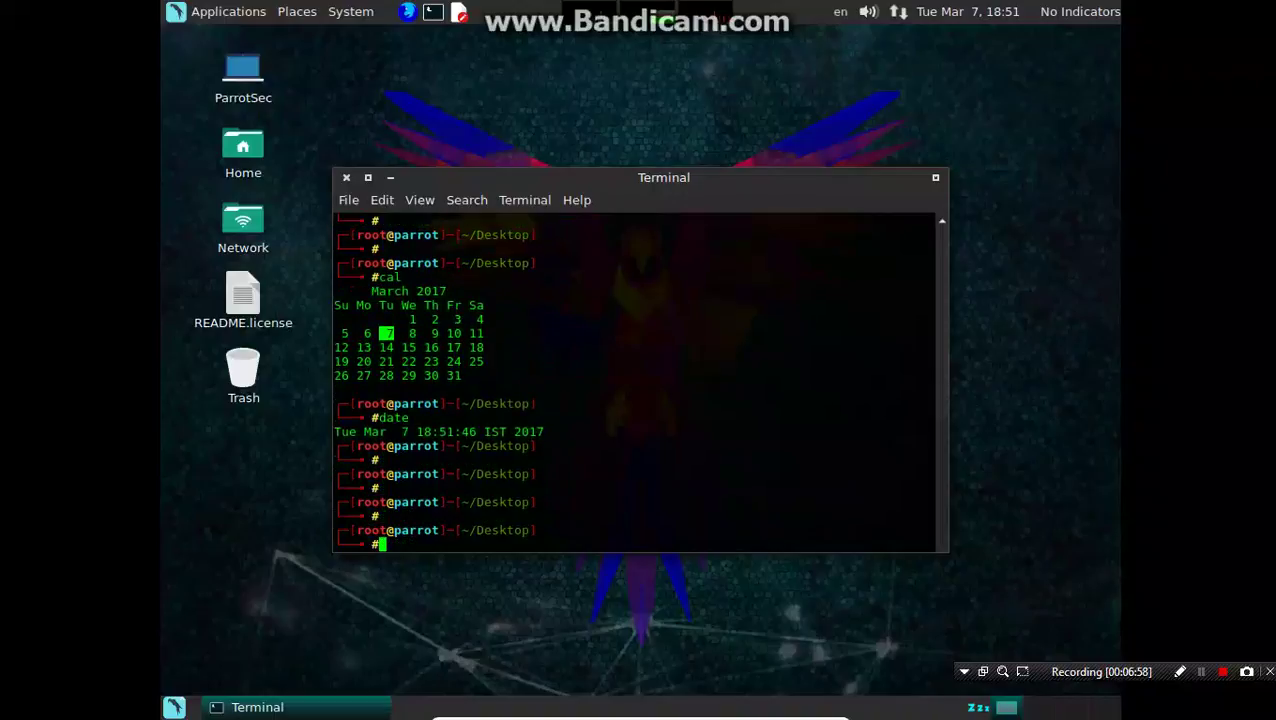
type("ls")
key("Return")
key("Return")
key("Return")
key("Return")
key("Return")
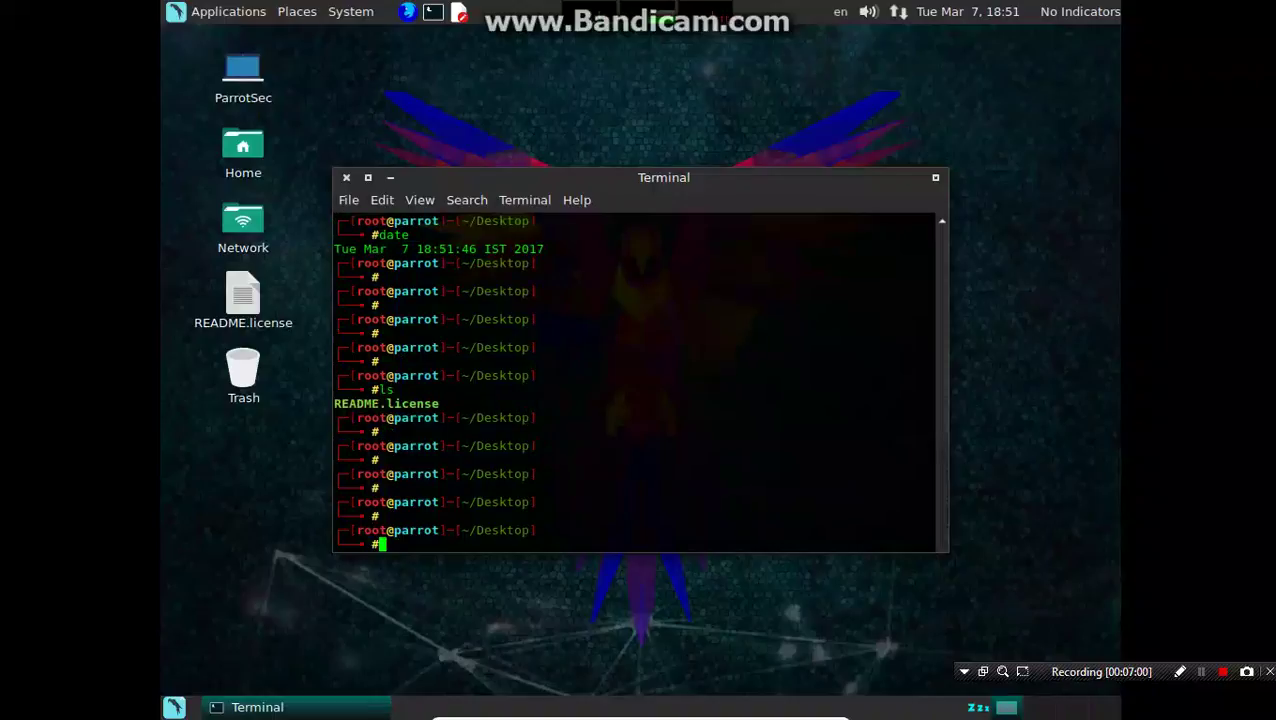
type("clear")
key("Return")
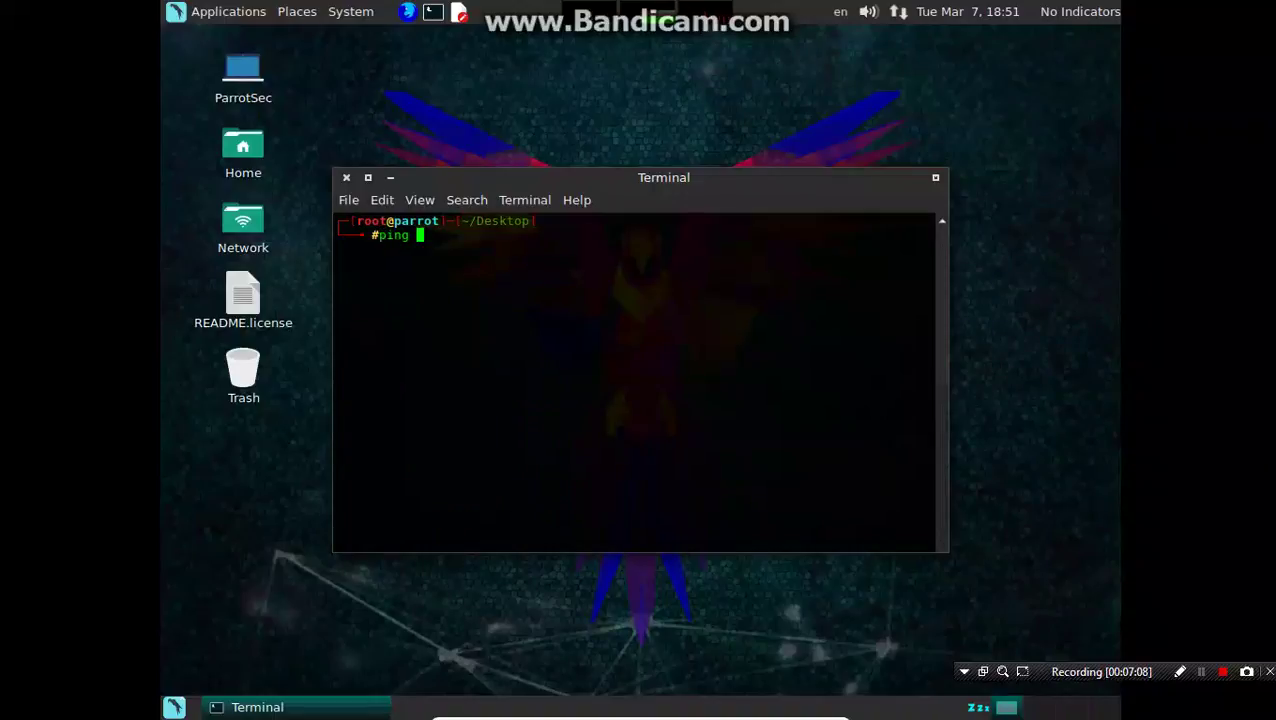
Step: Ping 127.0.0.1 and stop it after 3 packets with 0% packet loss
type("ping 127.0.0.1")
key("Return")
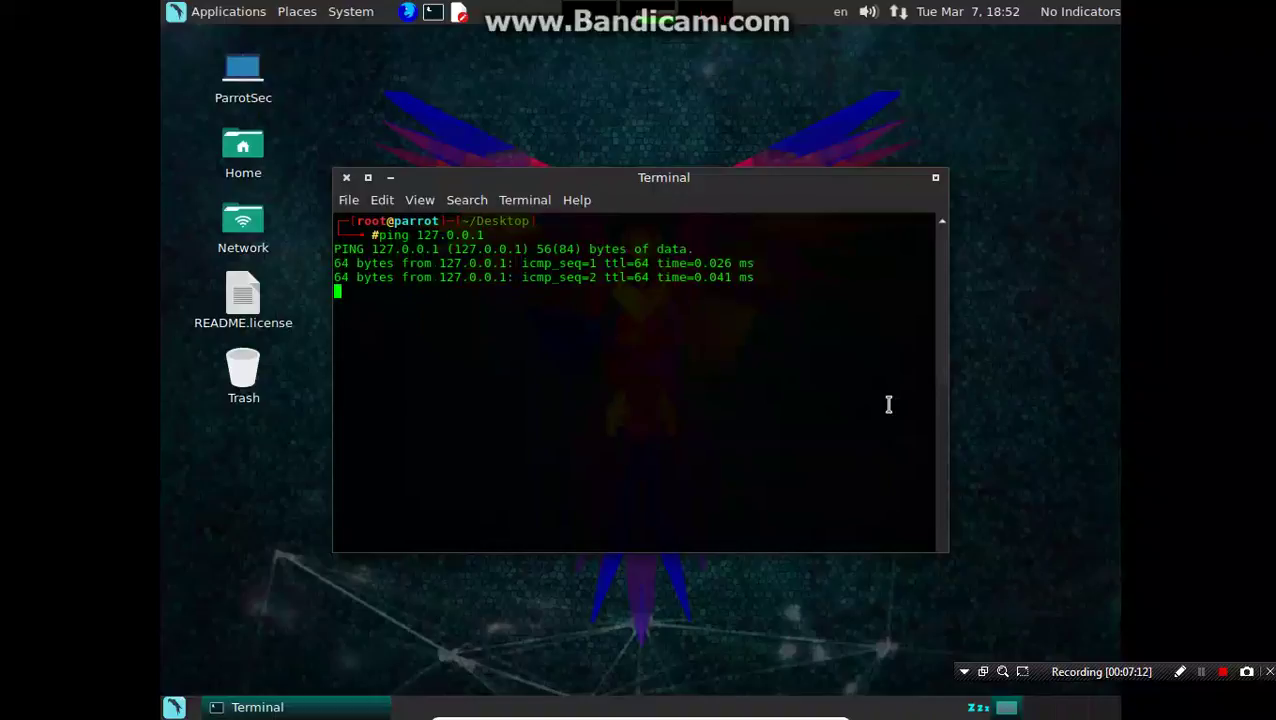
key("ctrl+c")
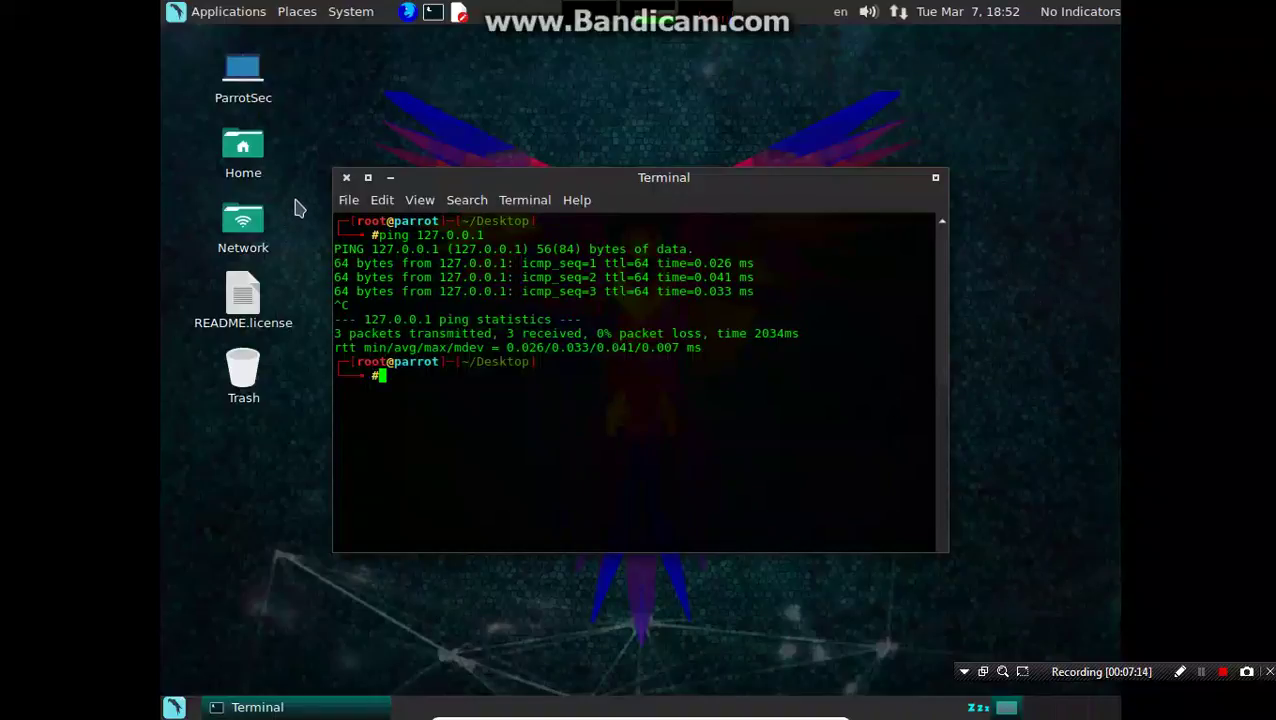
Step: Close the terminal and open Control Center, browsing its Internet and Network and Hardware groups
left_click(340, 185)
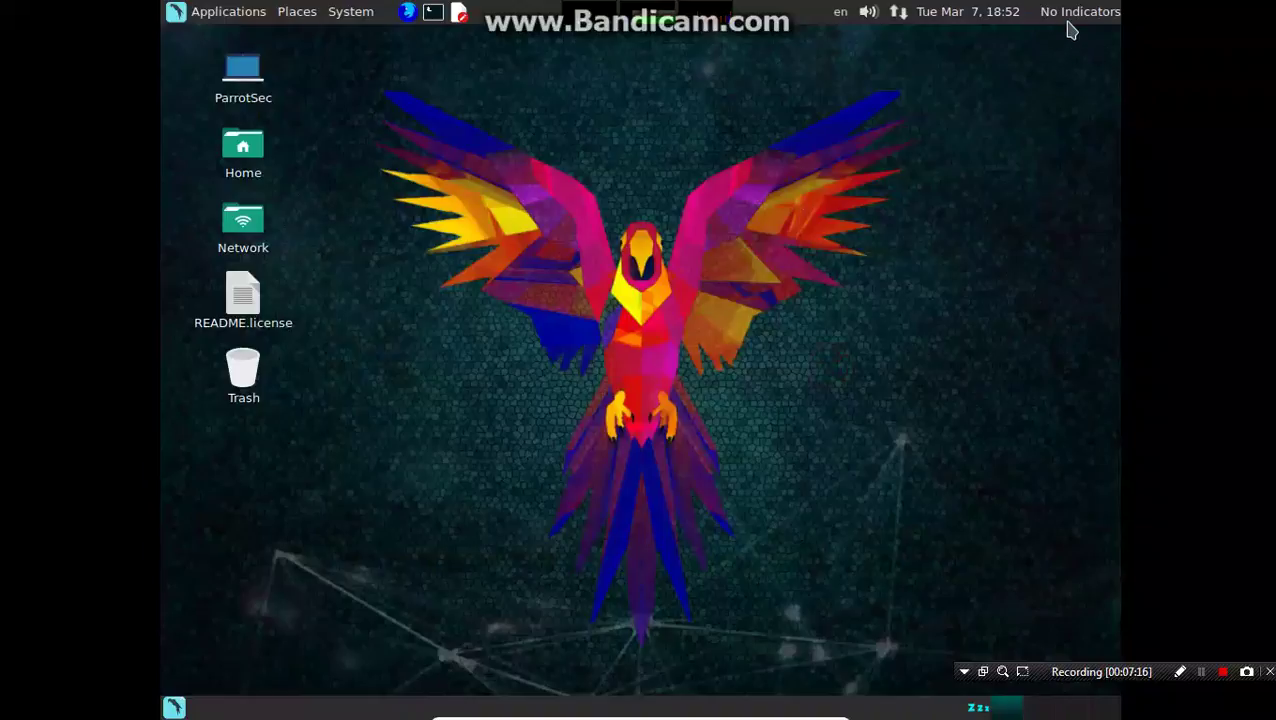
left_click(350, 12)
mouse_move(380, 78)
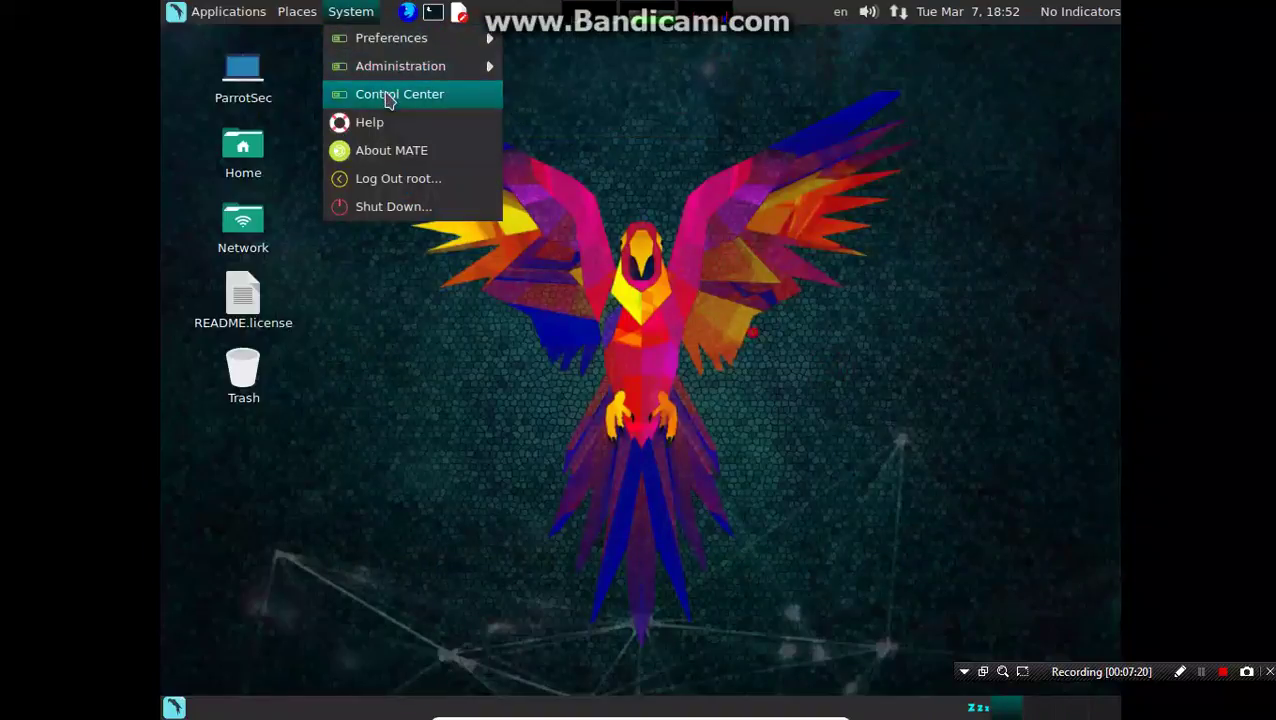
left_click(388, 101)
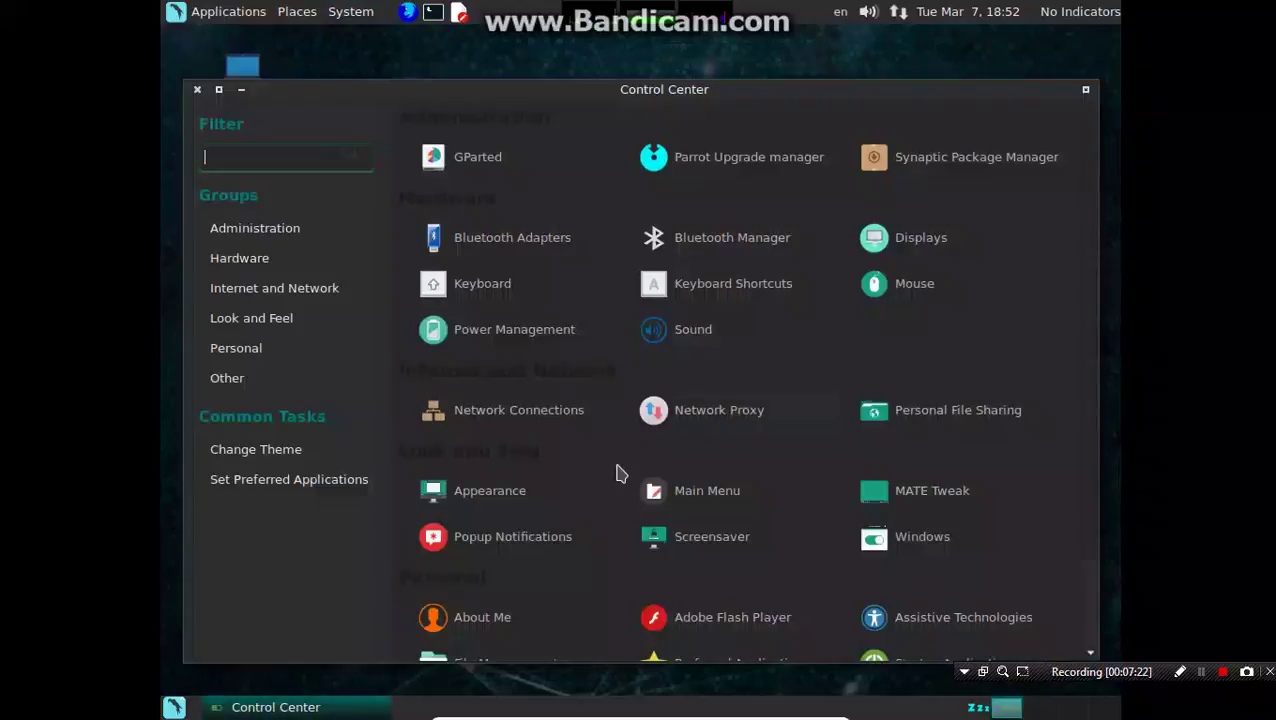
left_click(277, 291)
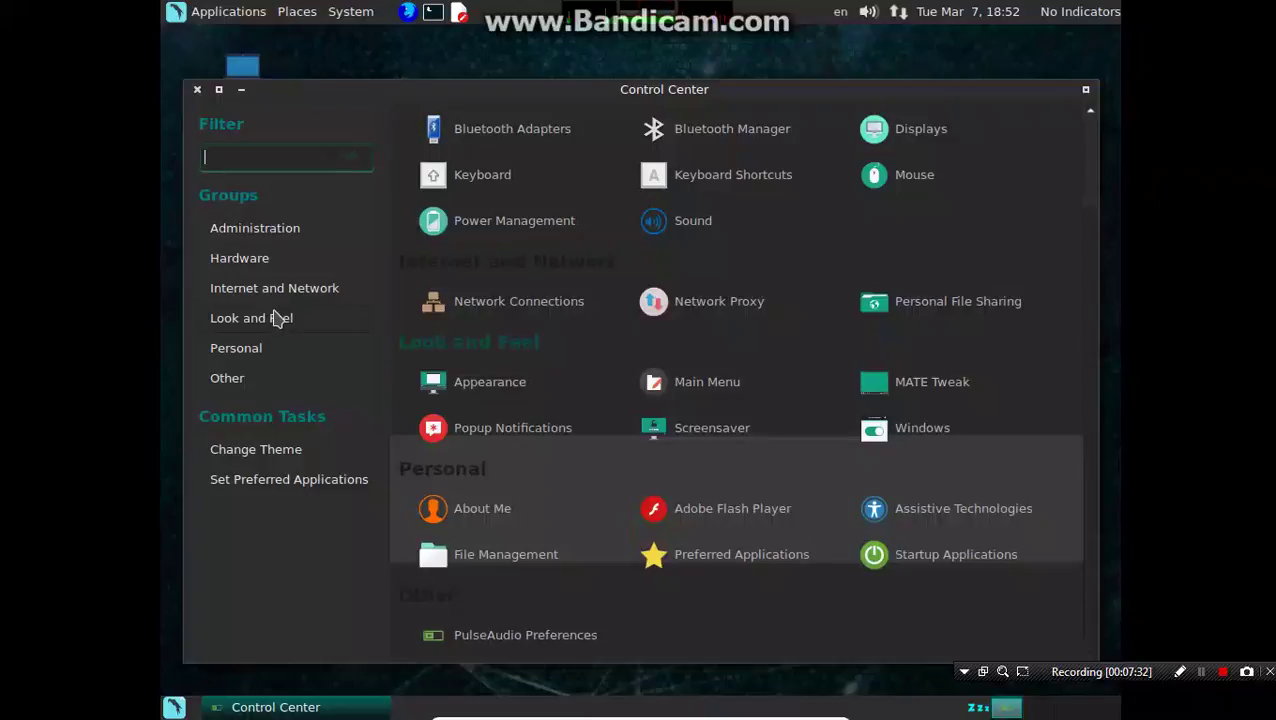
left_click(258, 257)
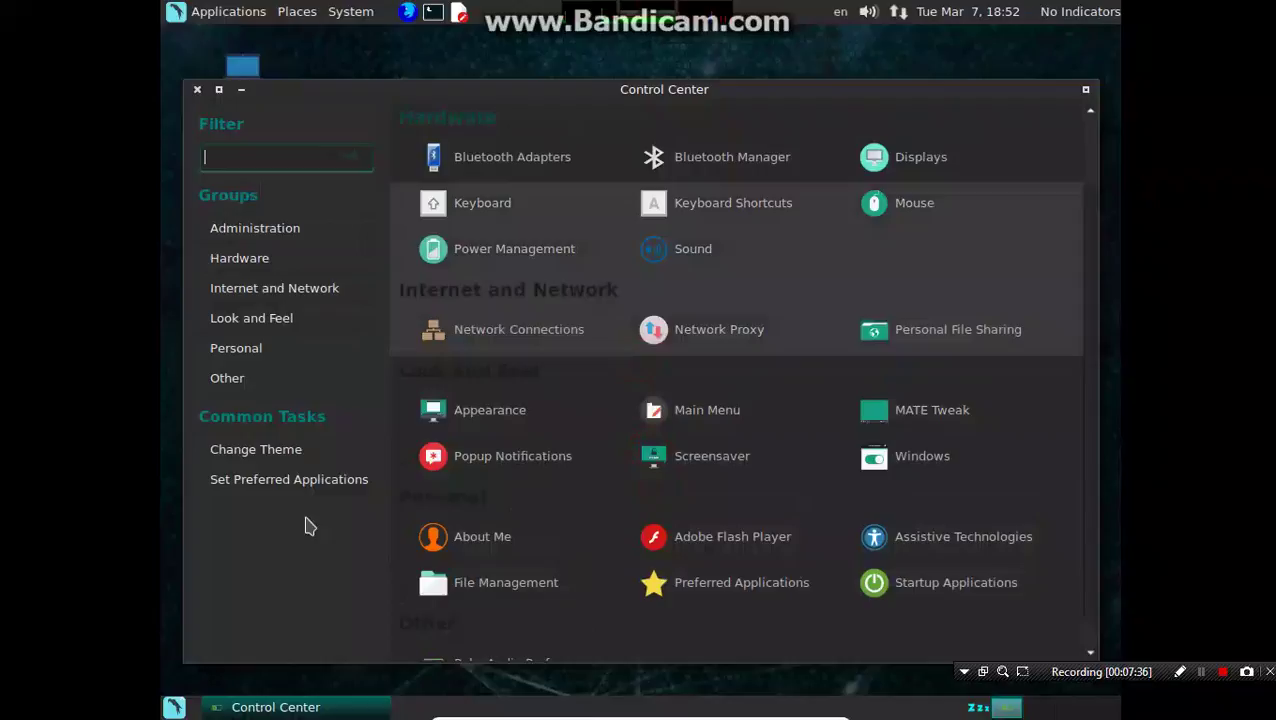
Step: Open Preferred Applications, then close Appearance Preferences and Control Center
left_click(286, 481)
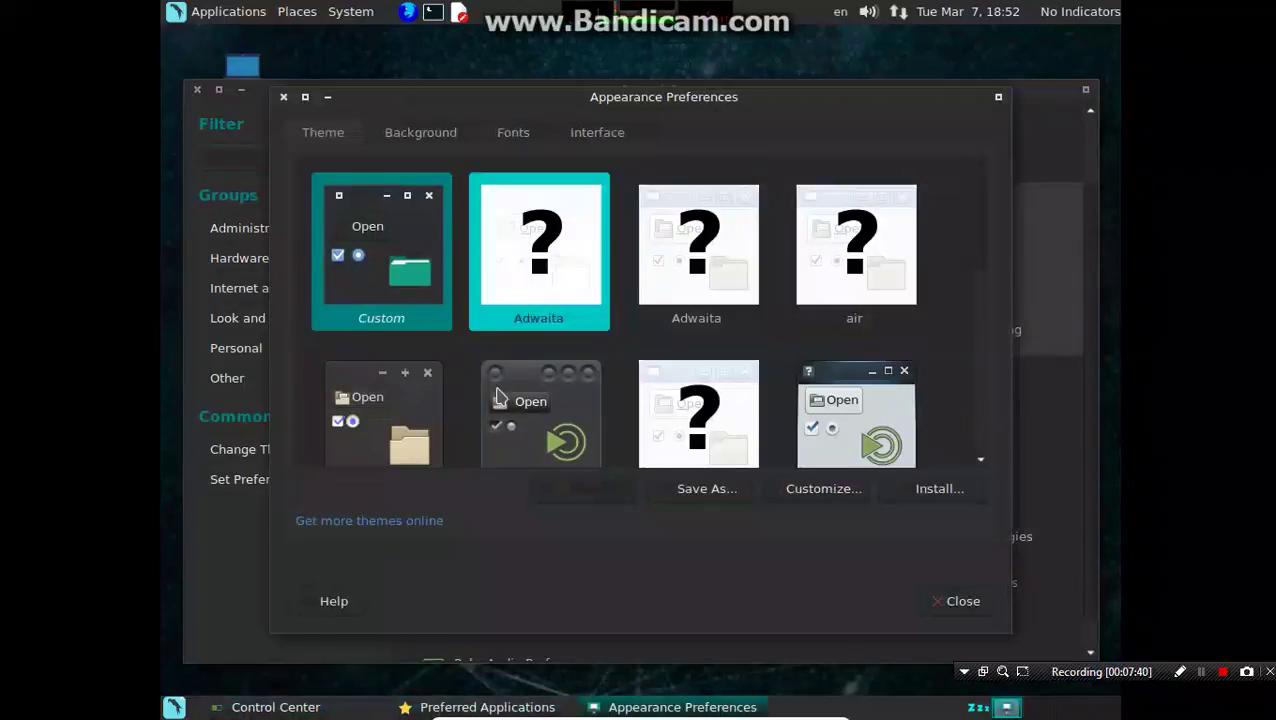
left_click(285, 98)
left_click(218, 89)
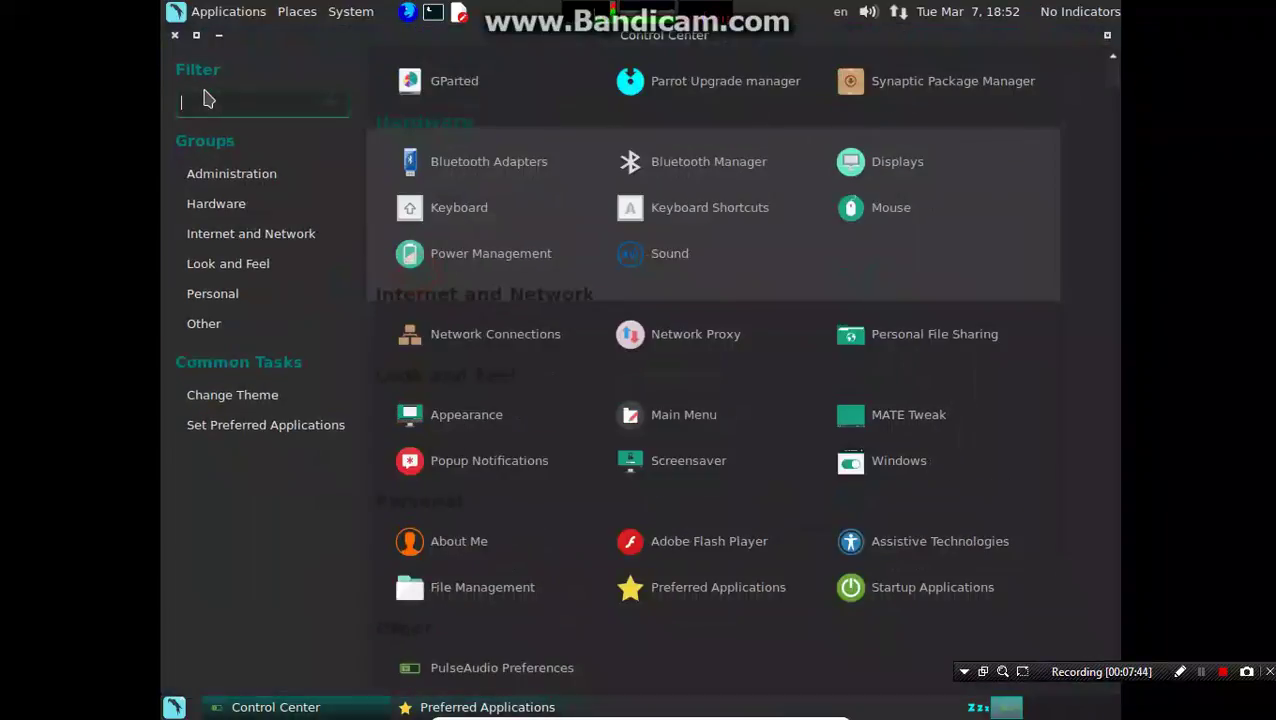
left_click(174, 35)
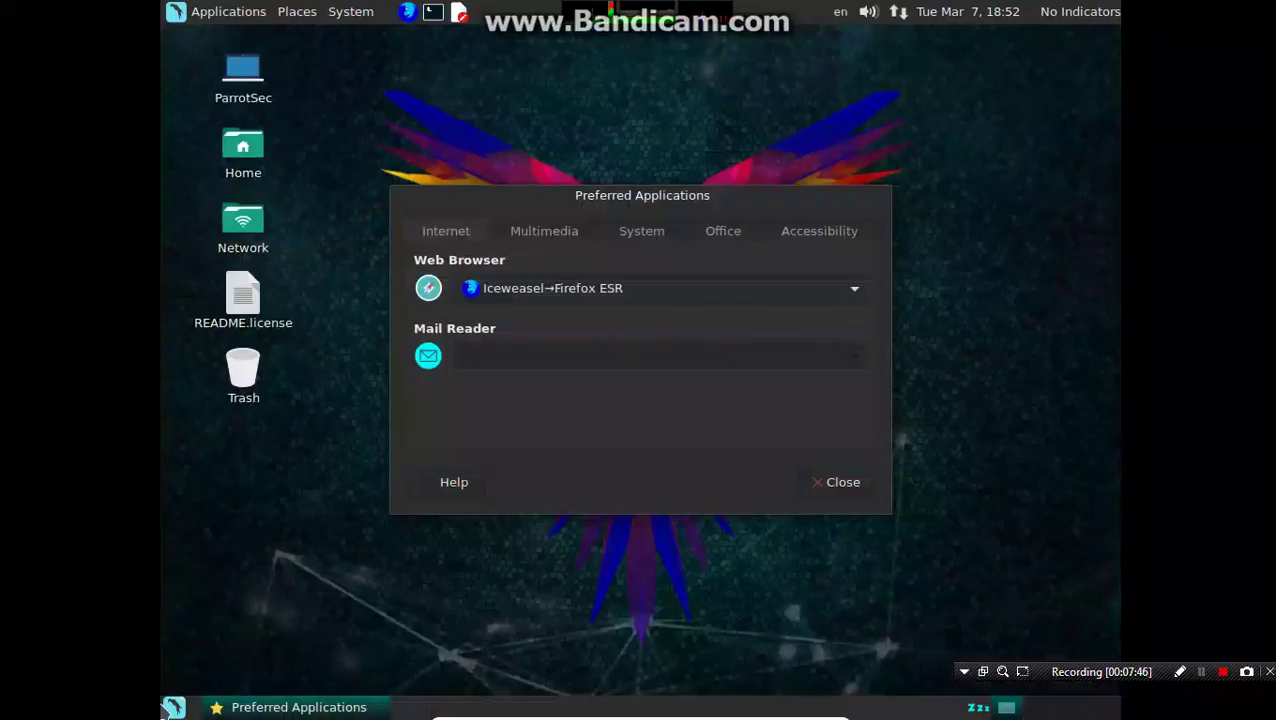
left_click(172, 707)
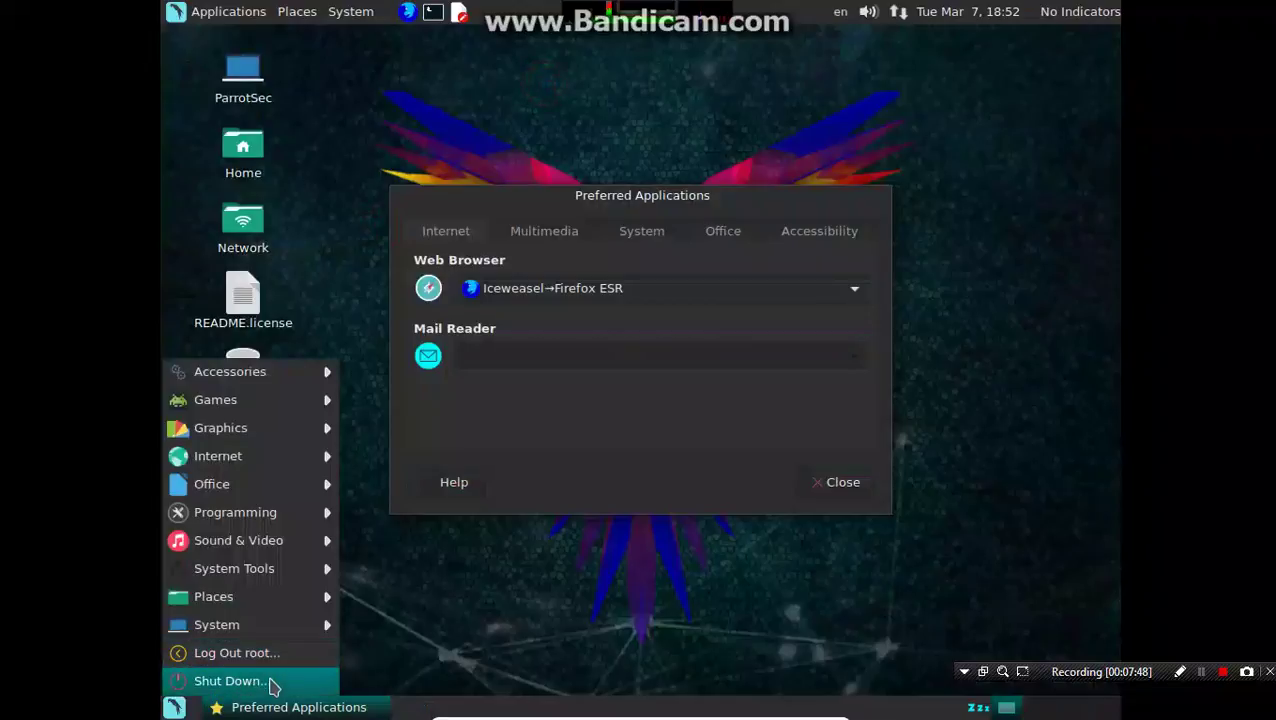
mouse_move(250, 634)
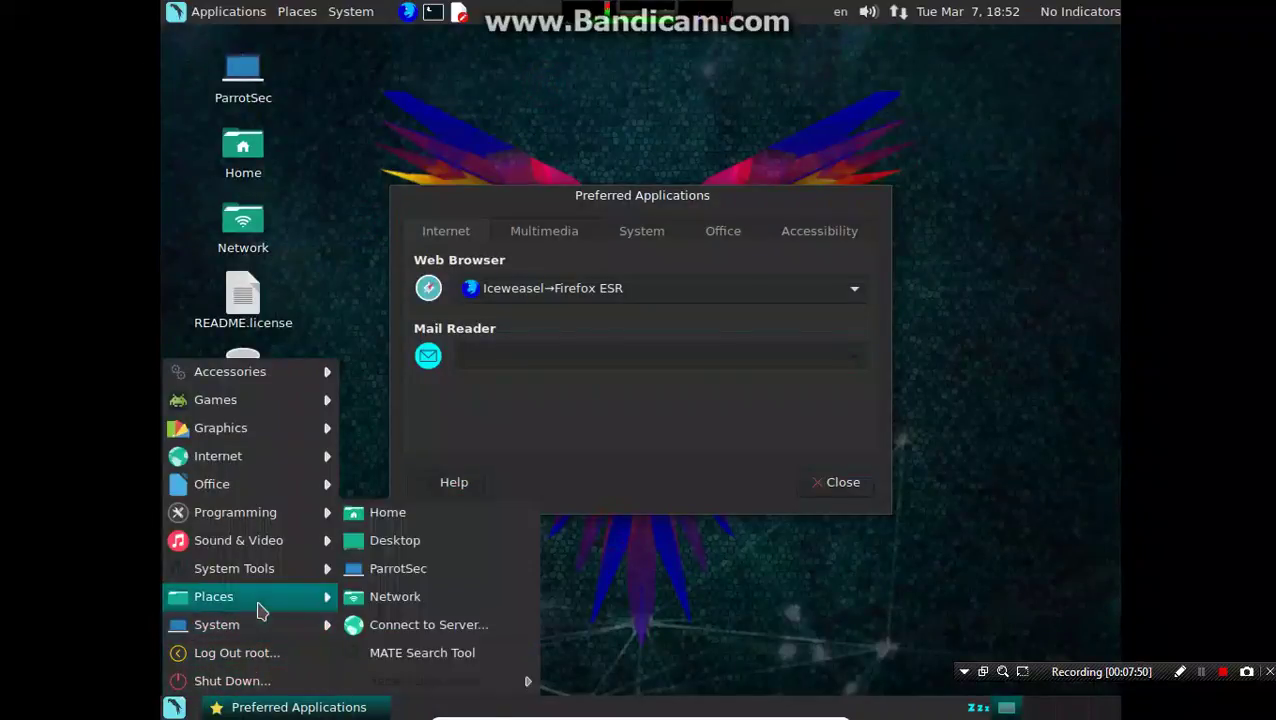
mouse_move(268, 580)
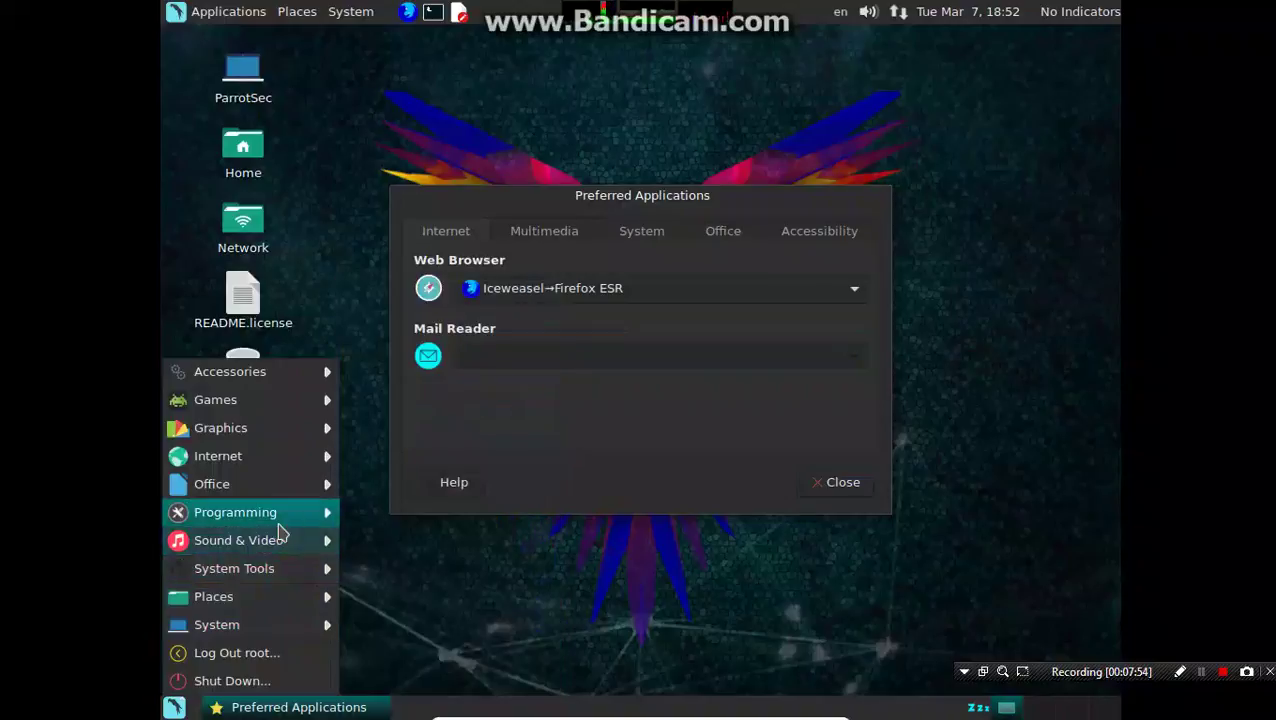
mouse_move(288, 466)
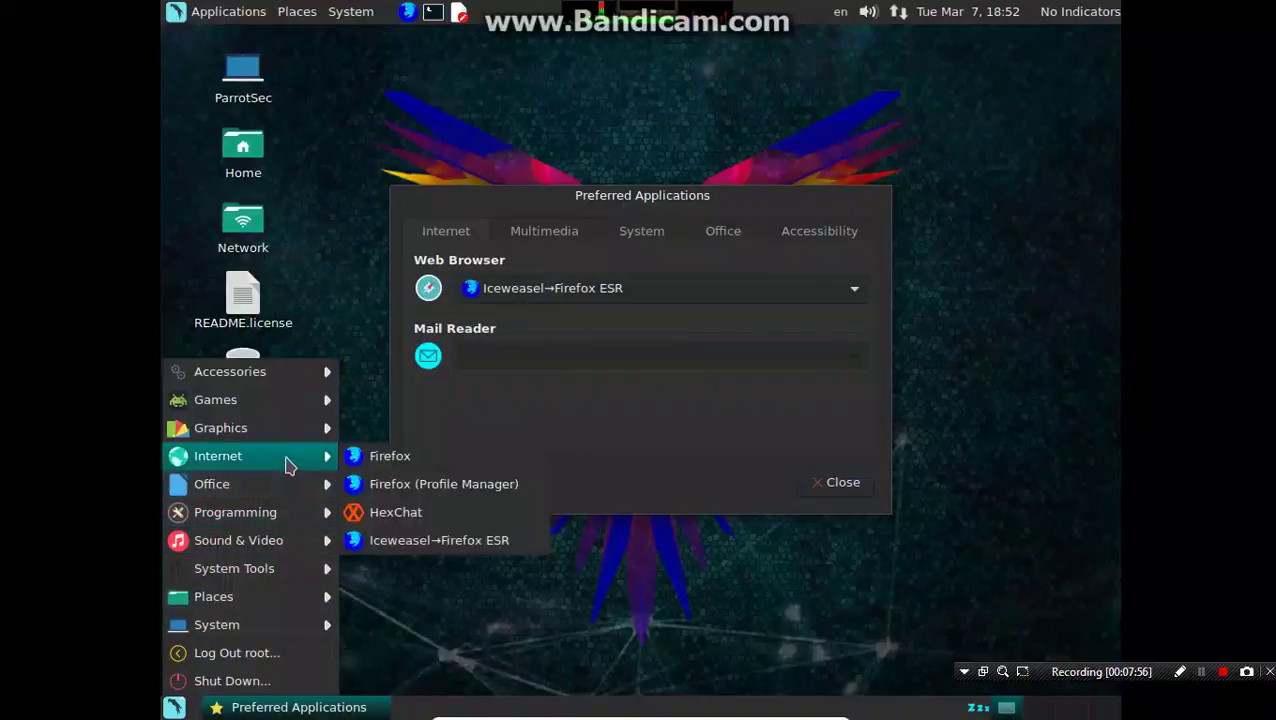
mouse_move(297, 383)
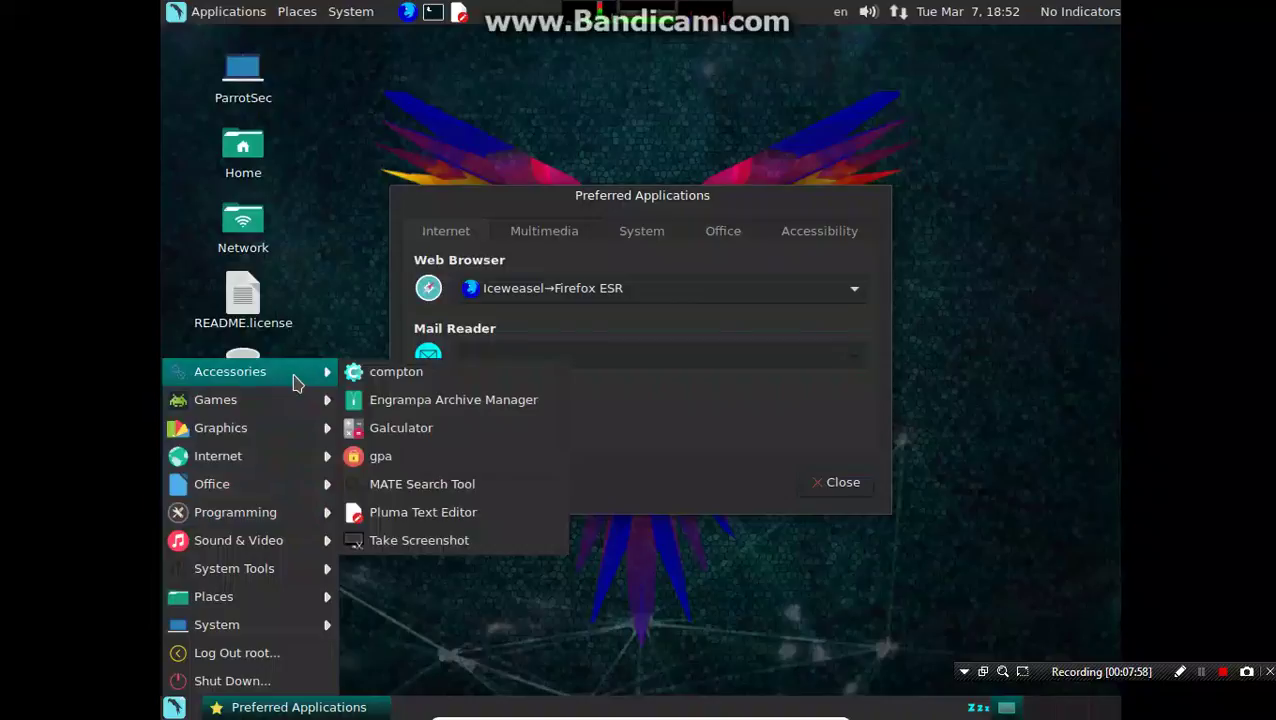
left_click(906, 22)
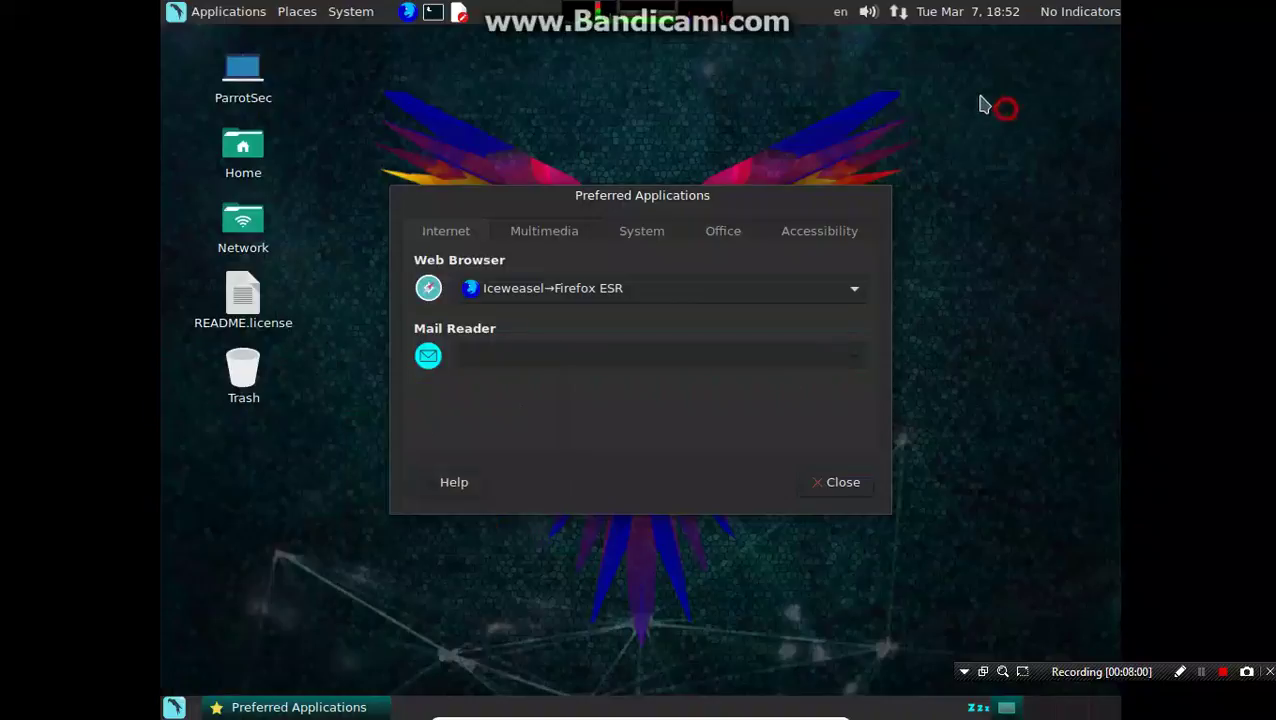
Step: Open Network Connections from the network applet and edit Wired connection 1
left_click(906, 22)
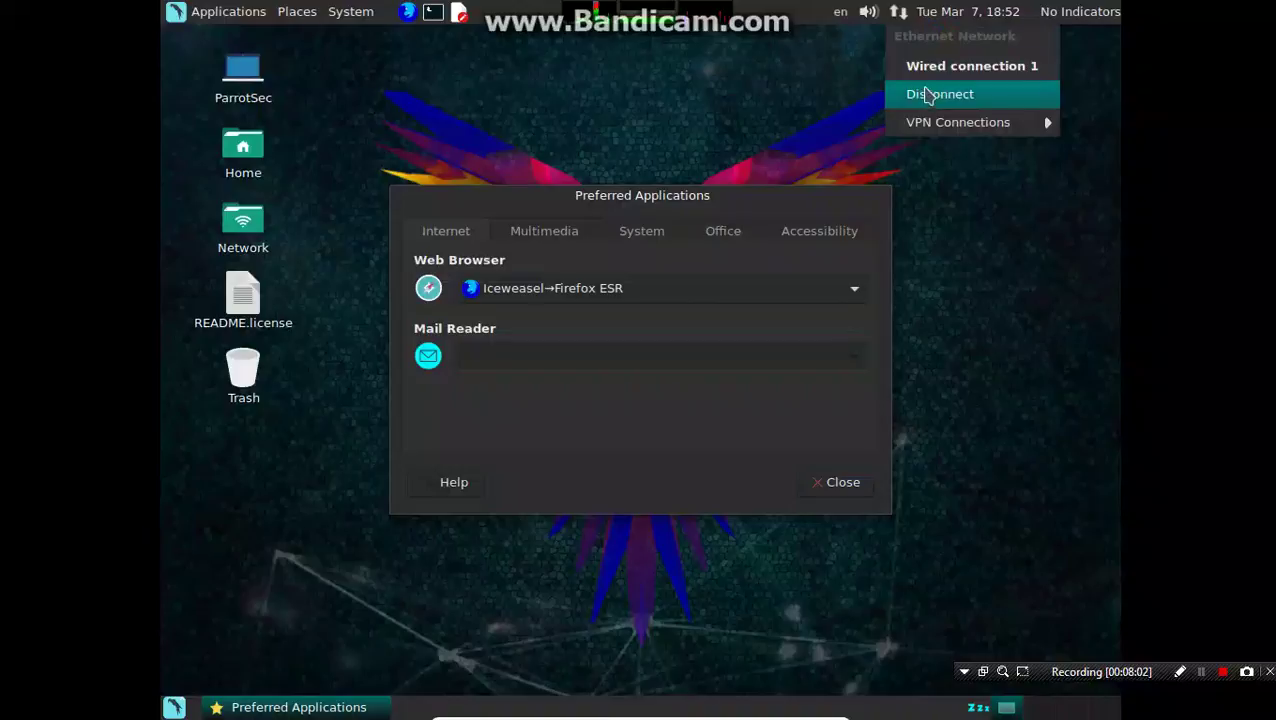
left_click(903, 22)
right_click(903, 22)
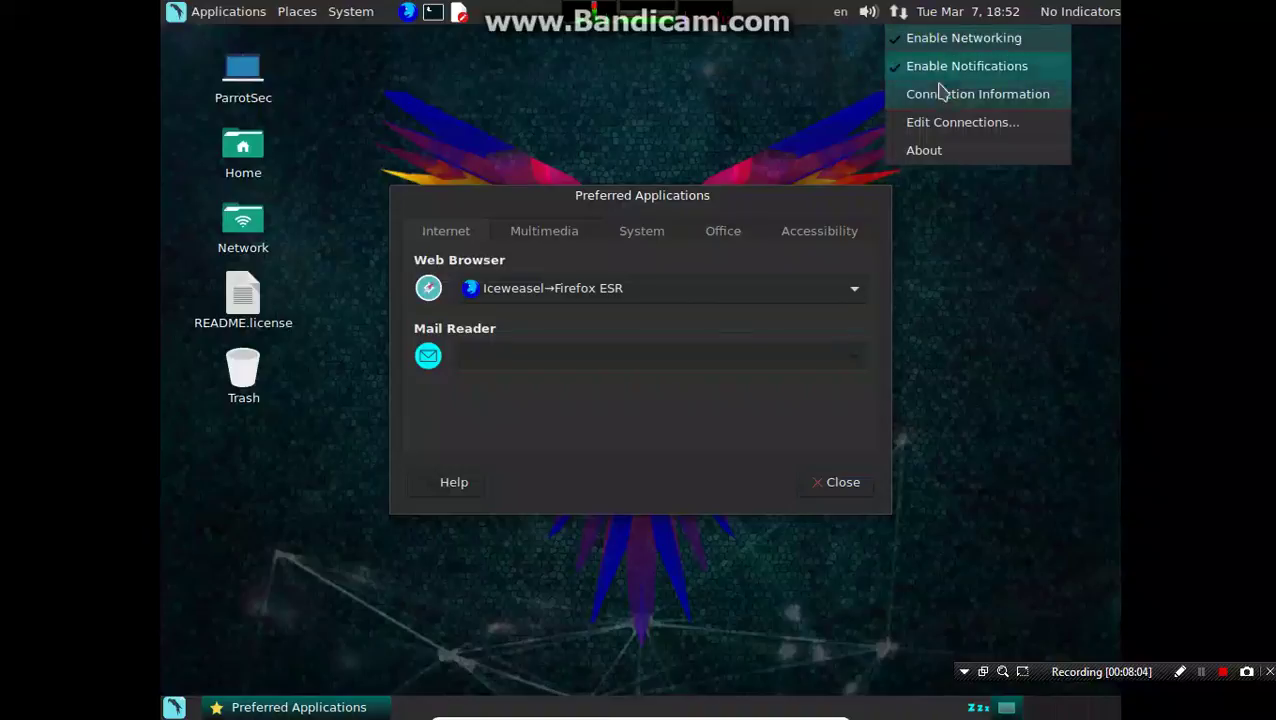
left_click(953, 134)
left_click(697, 315)
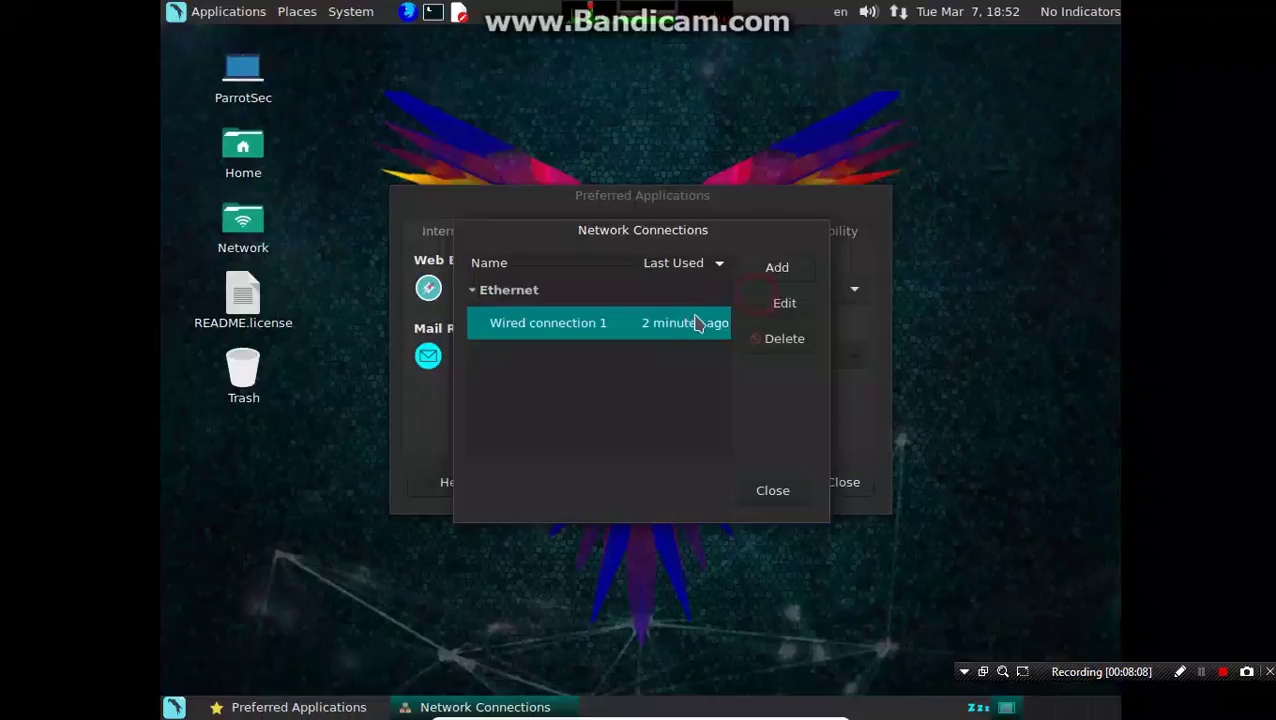
left_click(778, 313)
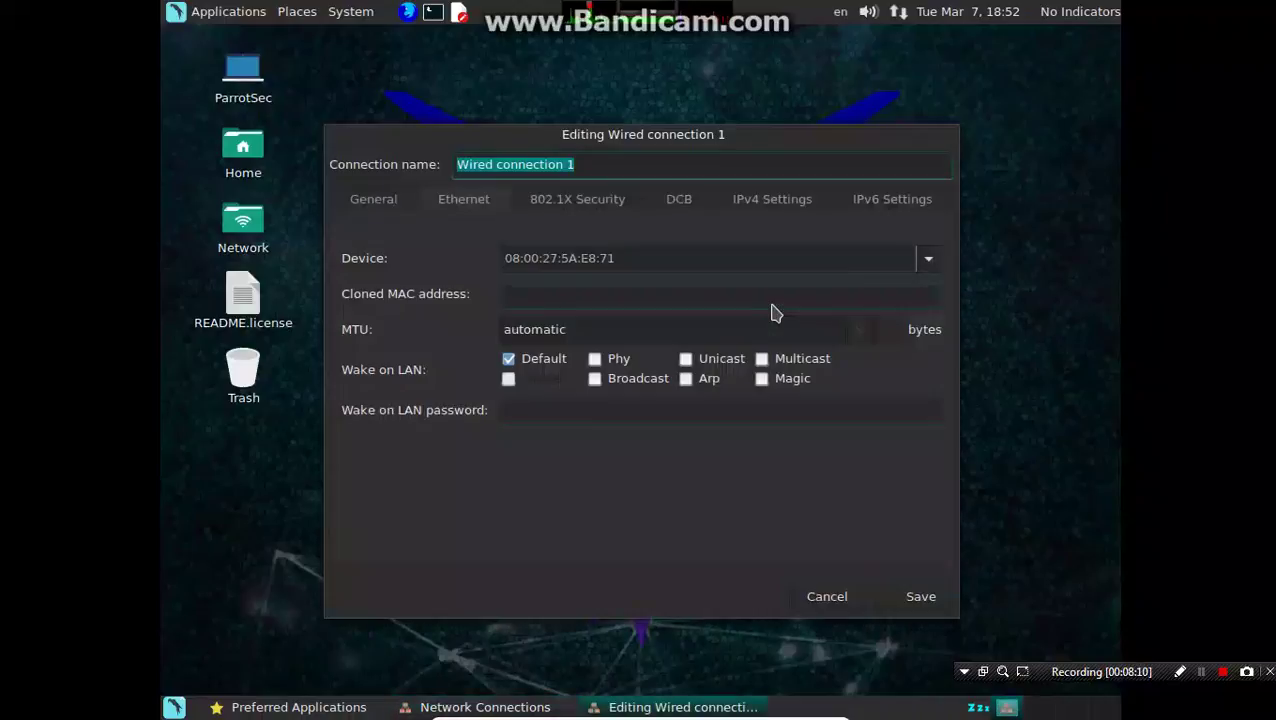
Step: Set IPv4 Method to Manual with address 192.168.0.1, netmask 24, save, and close Network Connections
left_click(700, 206)
left_click(745, 207)
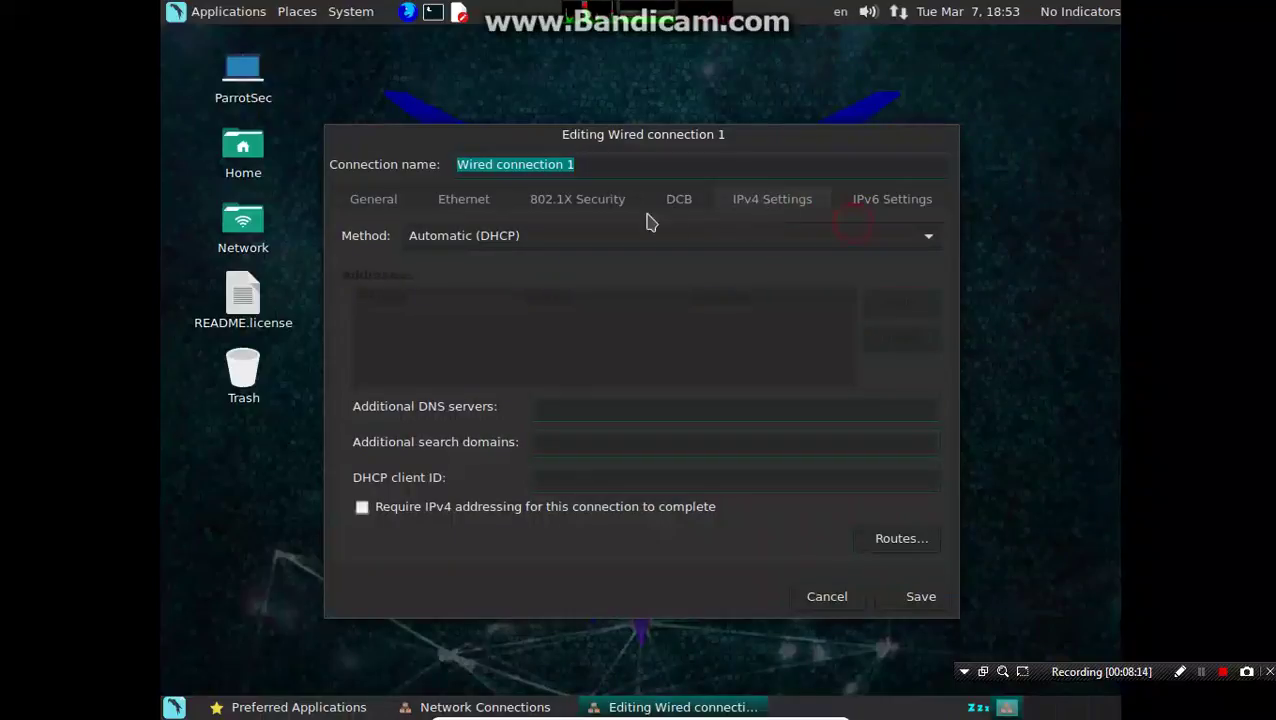
left_click(514, 240)
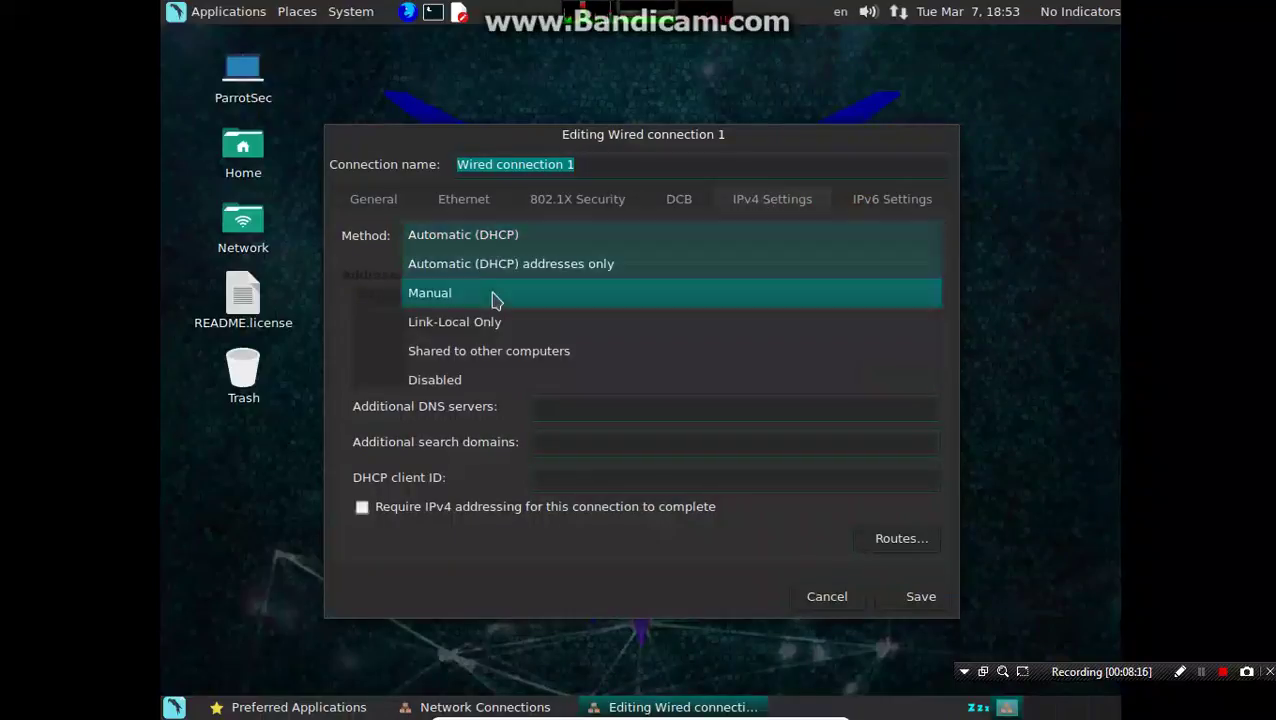
left_click(492, 300)
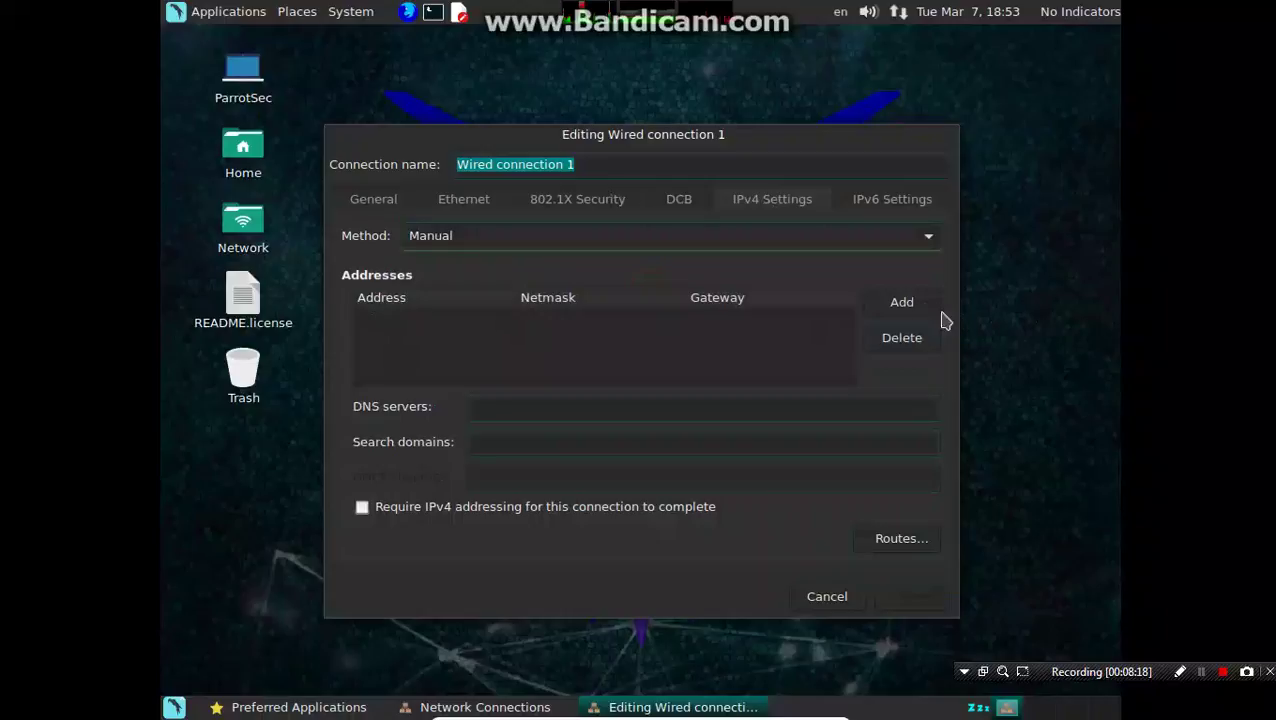
left_click(920, 305)
type("192.168.0.1")
key("Tab")
type("24")
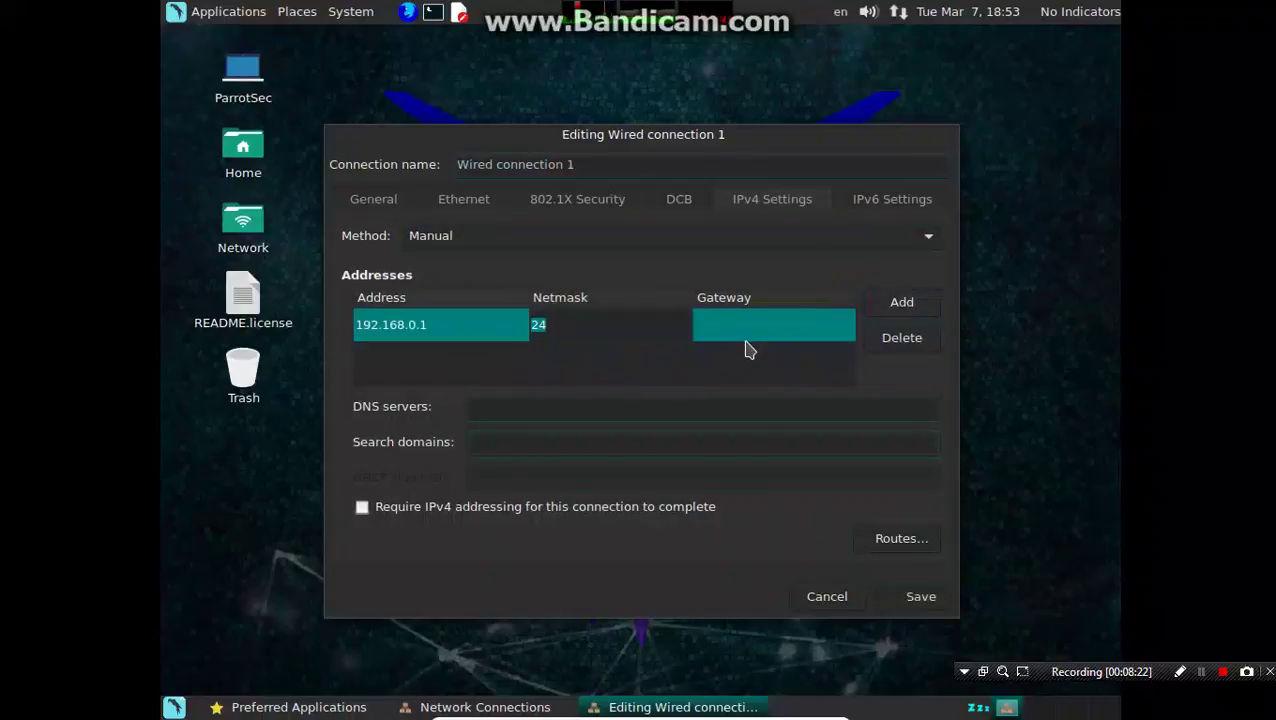
left_click(748, 336)
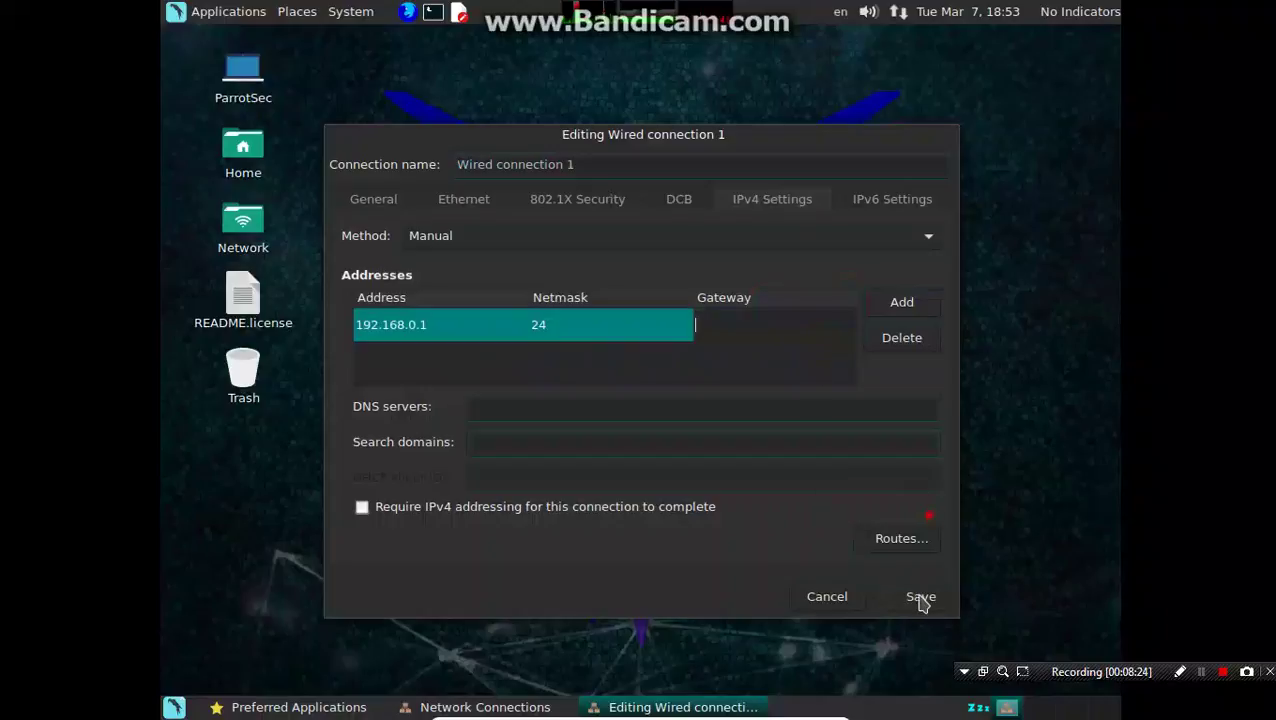
left_click(920, 598)
left_click(771, 490)
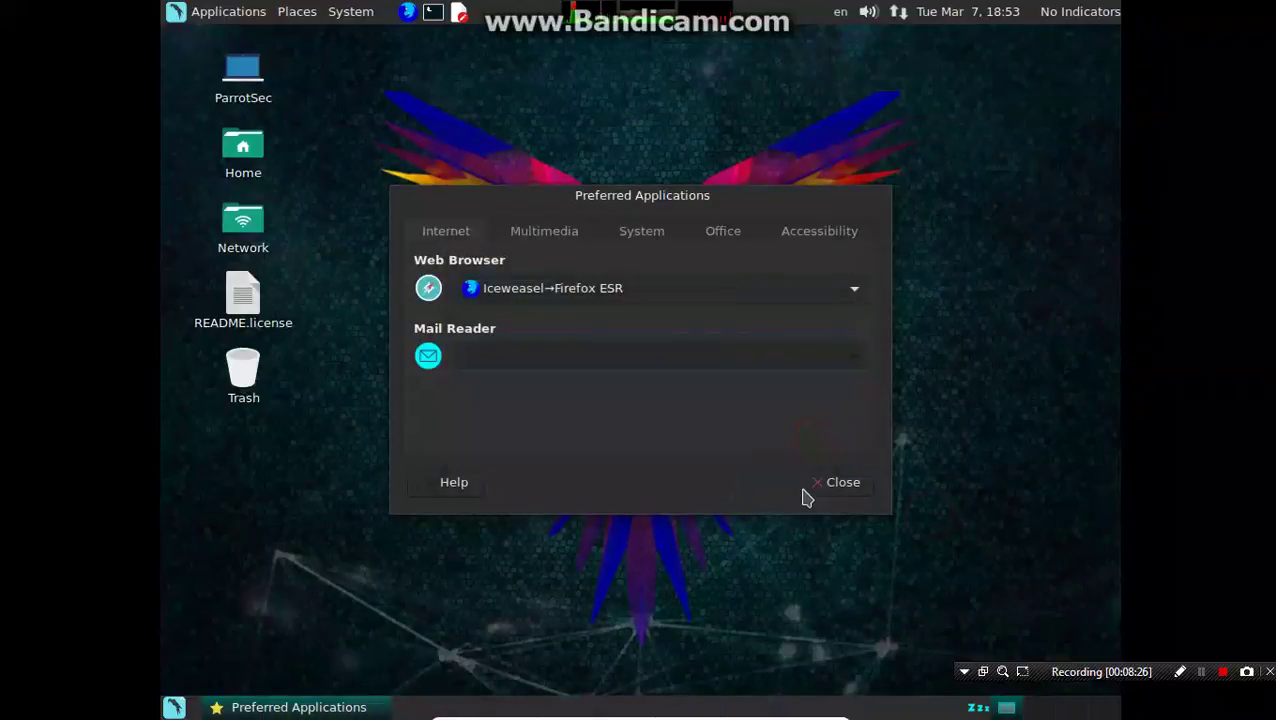
Step: Close Preferred Applications and reconnect Wired connection 1 from the network applet
left_click(838, 485)
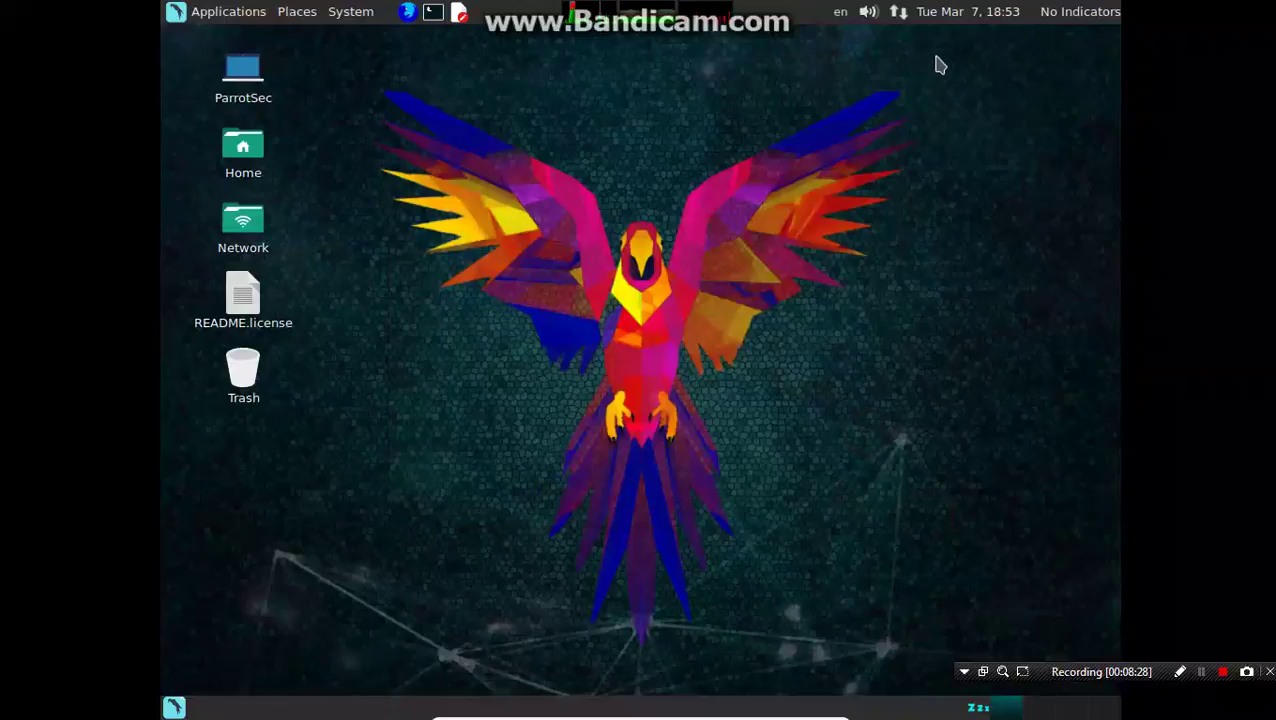
left_click(902, 14)
left_click(928, 67)
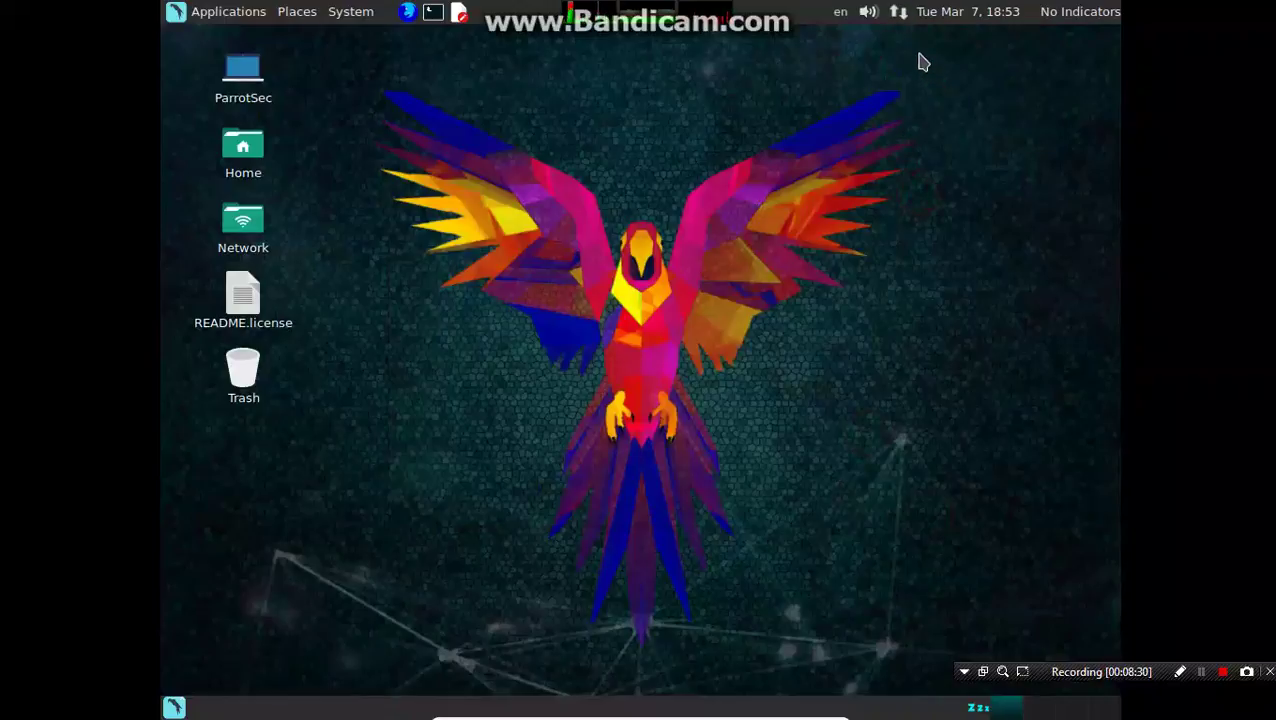
Step: Open a terminal on the desktop and run ifconfig, confirming eth0 at 192.168.0.1
right_click(592, 145)
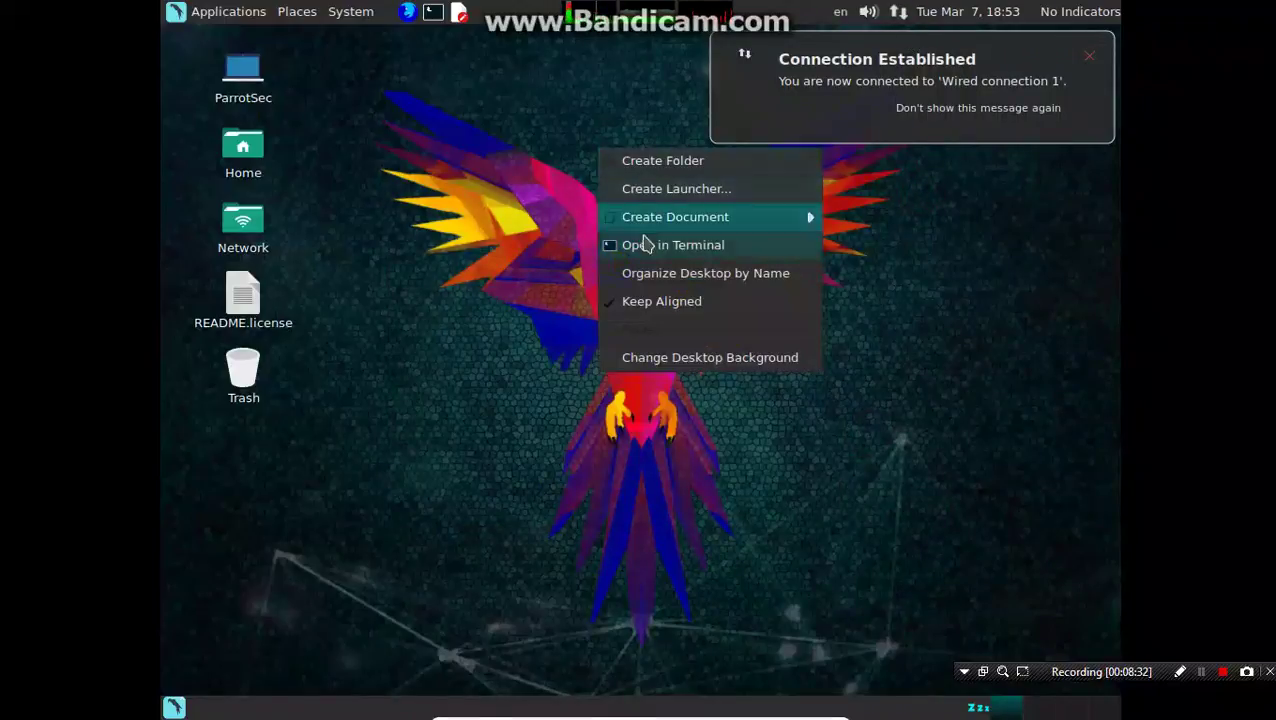
left_click(652, 254)
type("ifconfig")
key("Return")
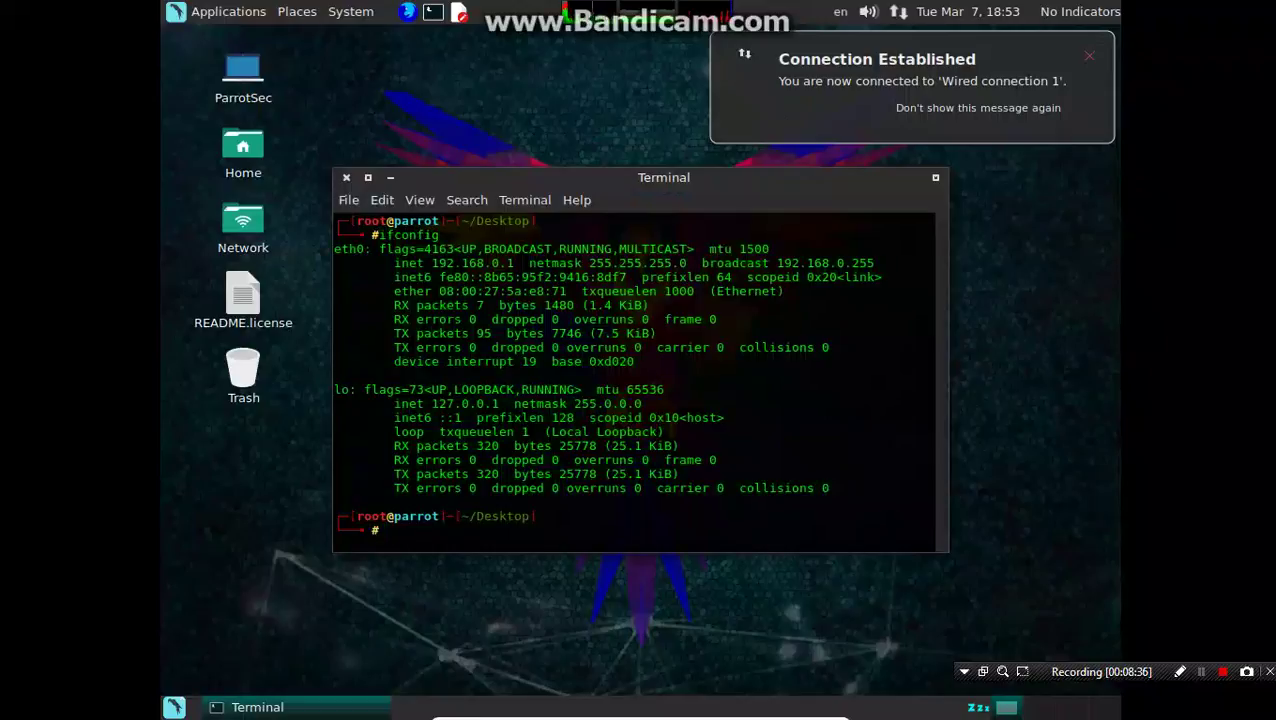
left_click_drag(529, 277, 430, 264)
left_click(434, 265)
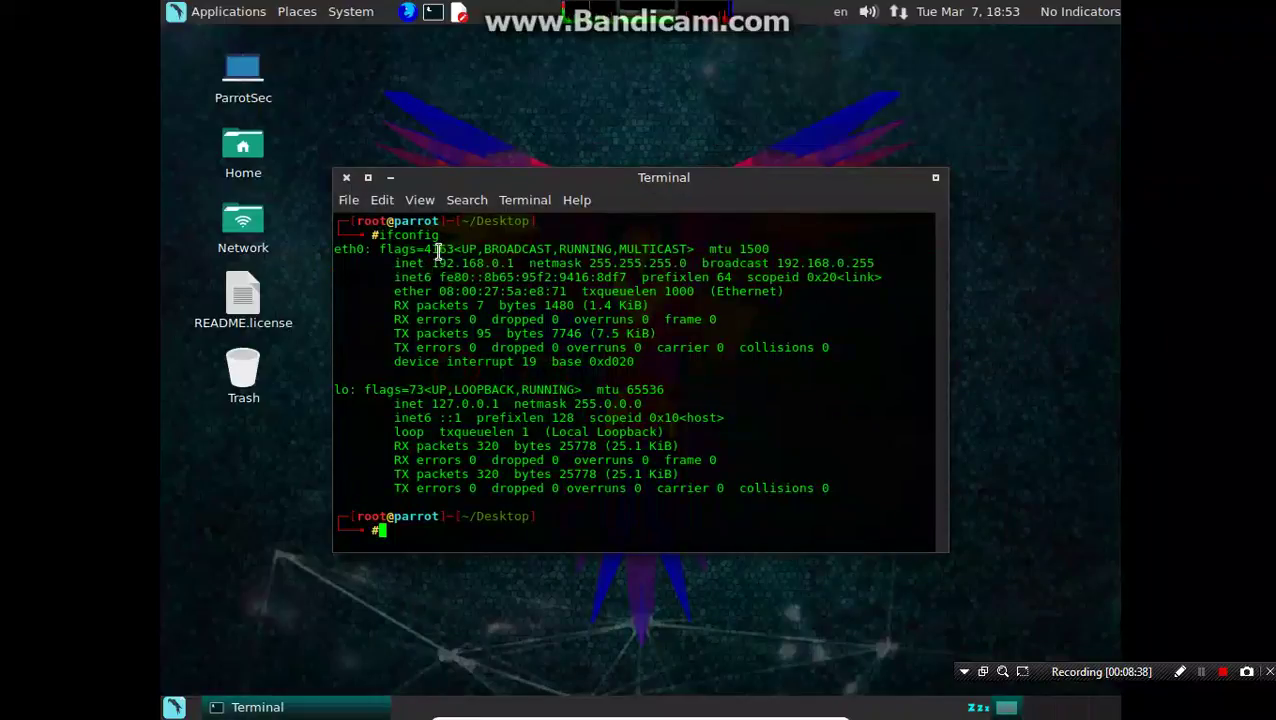